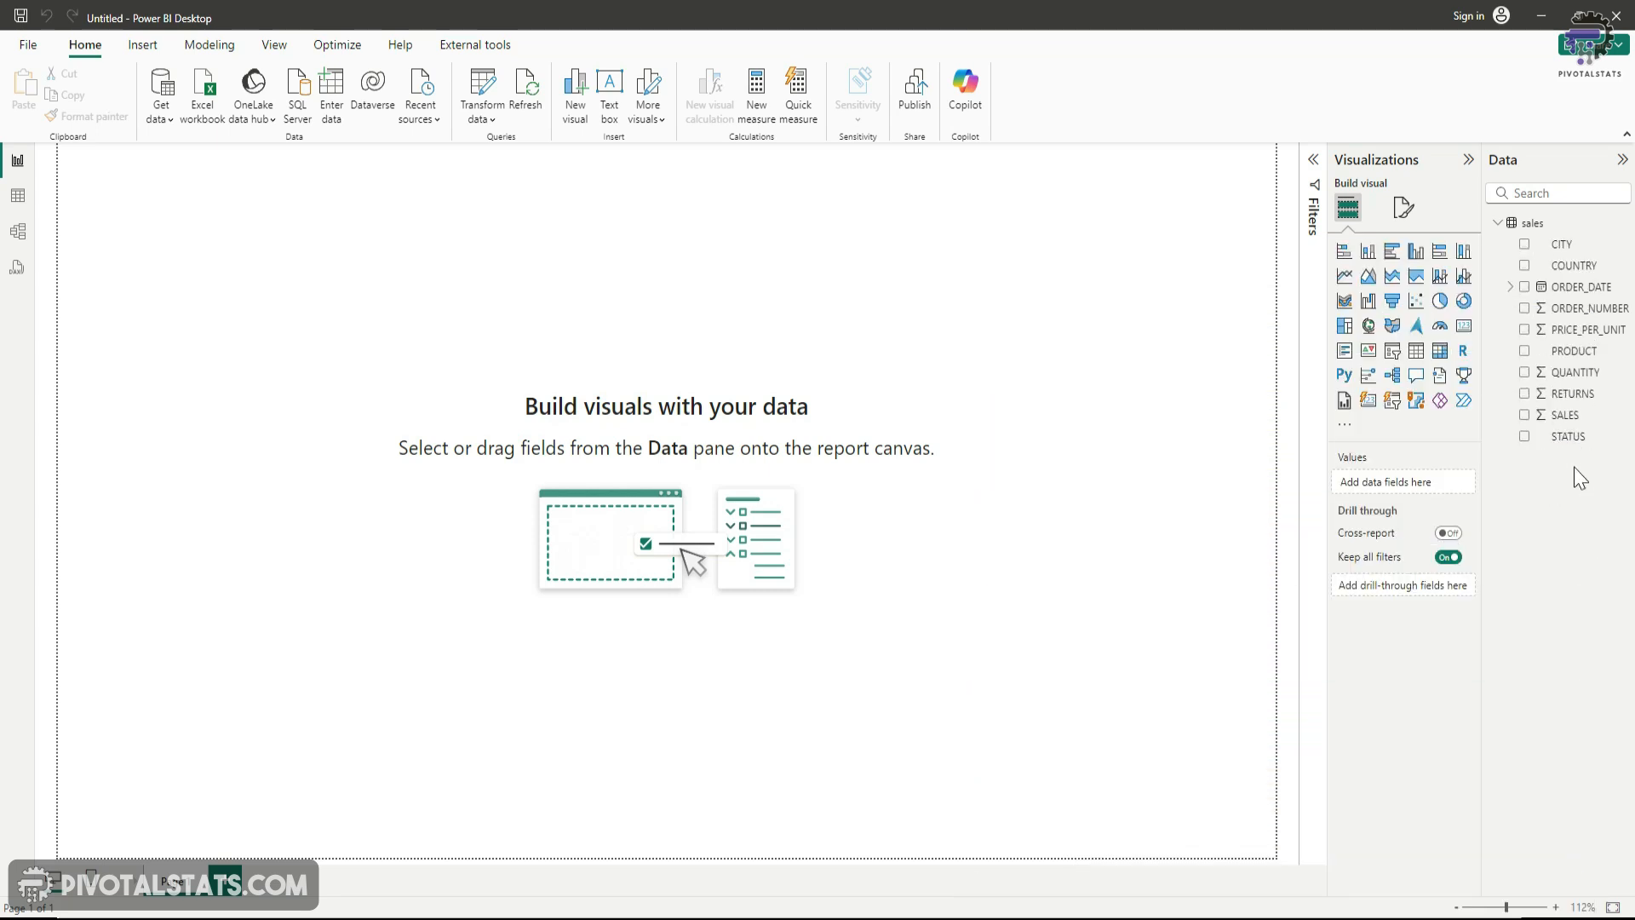
Create a measure in the sales table: Total Sales = SUM(sales[SALES]).
click(1624, 224)
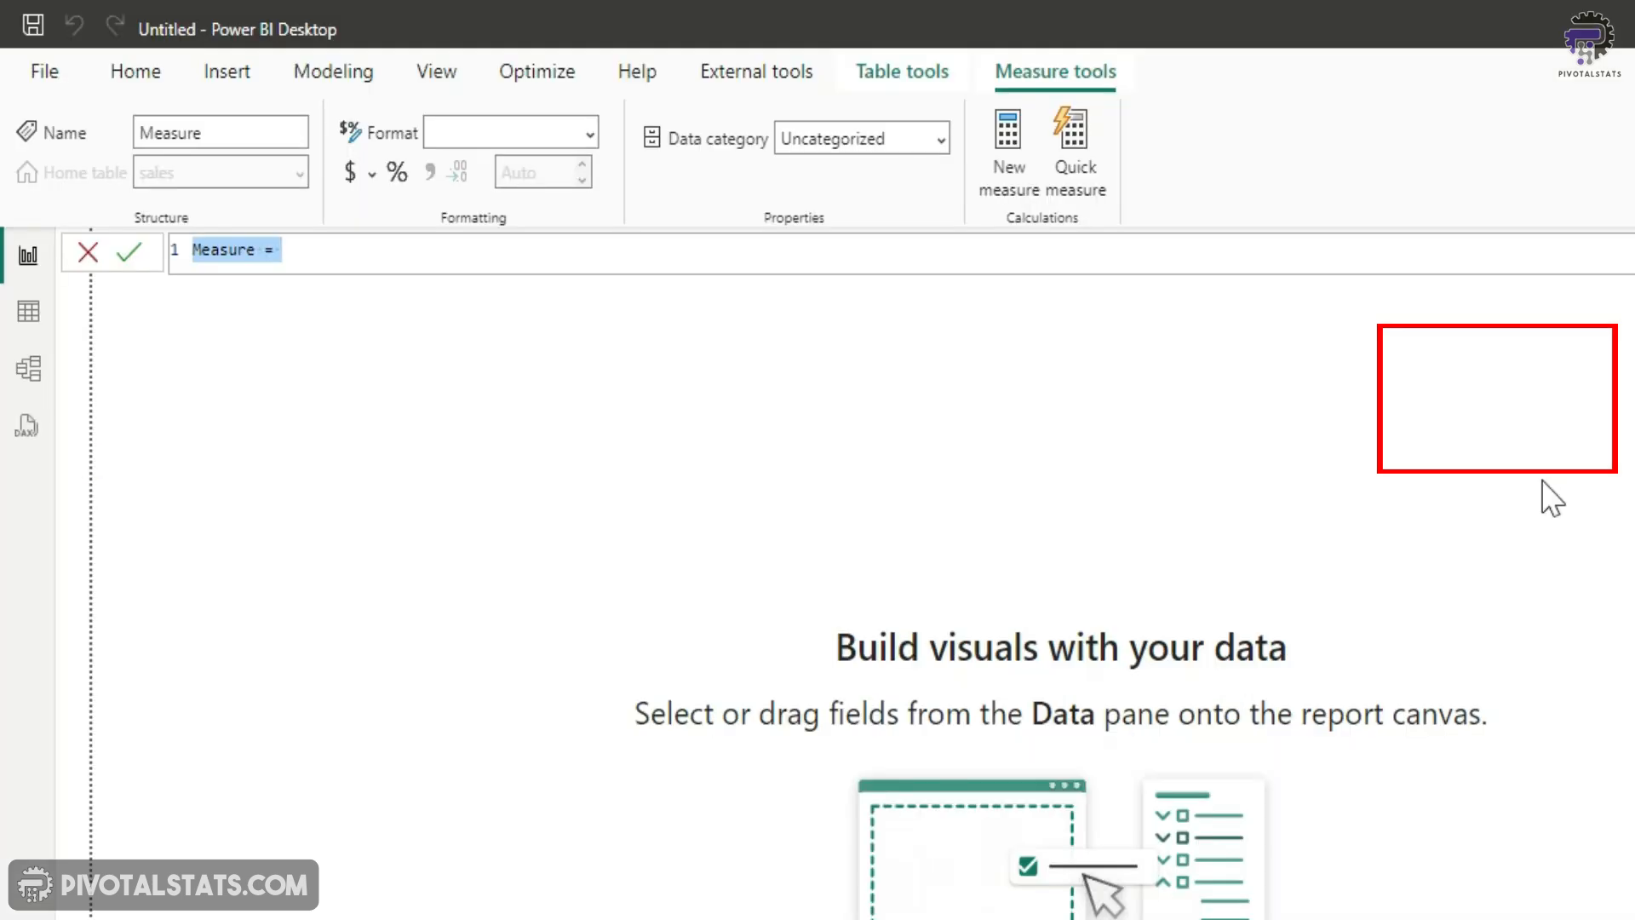
text(Total Sl)
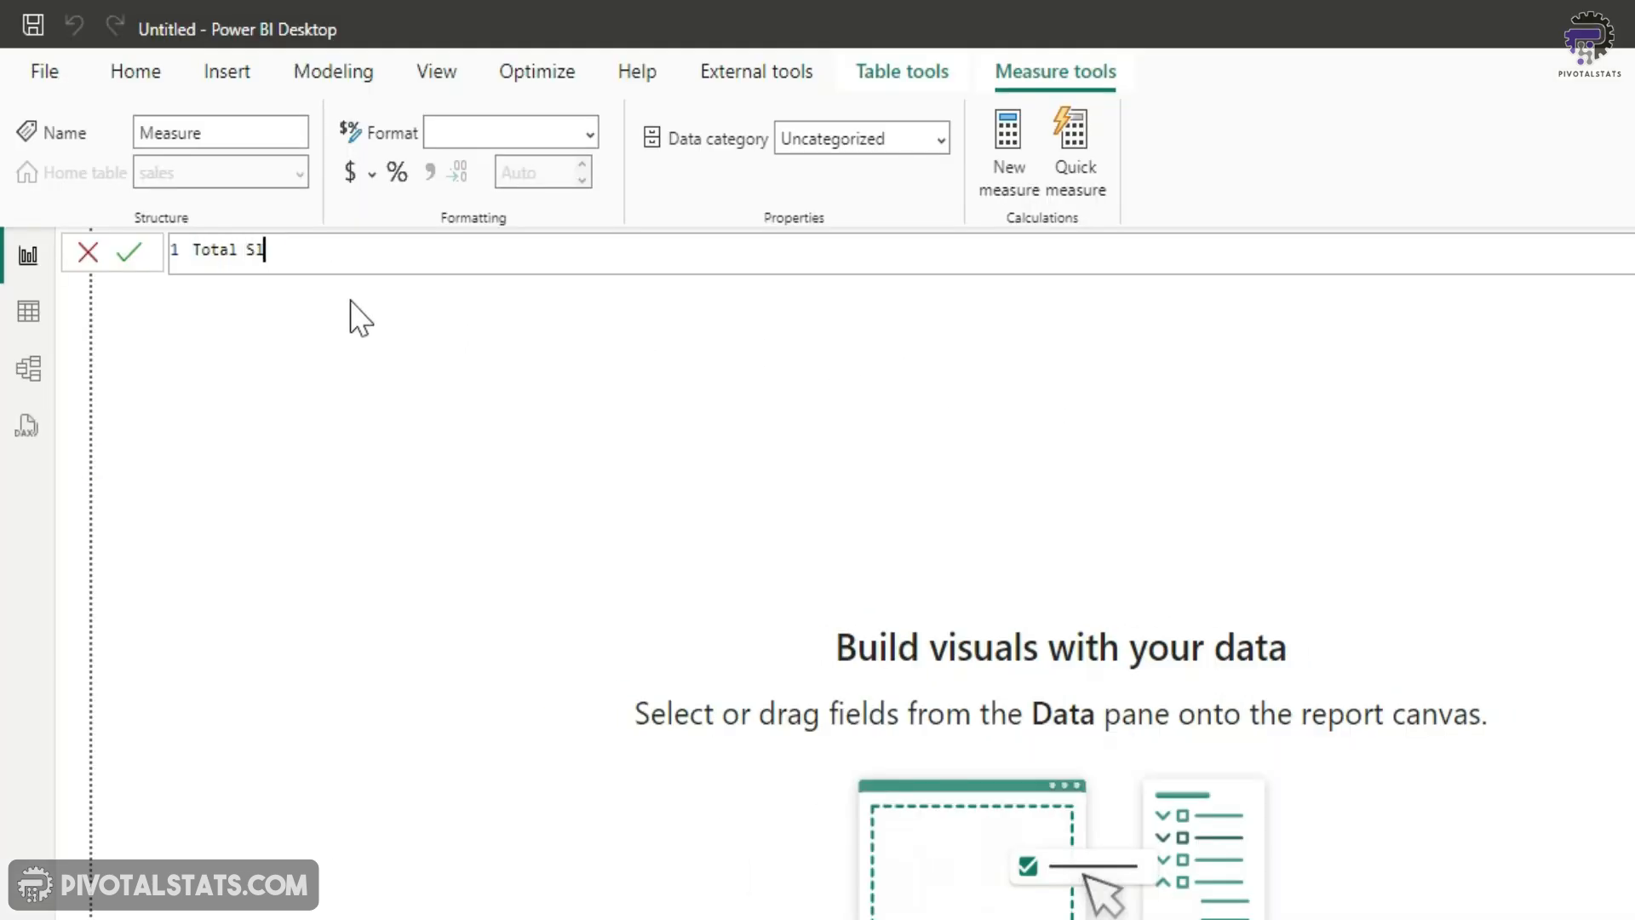
key(BackSpace)
text(ales = SUM(sales)
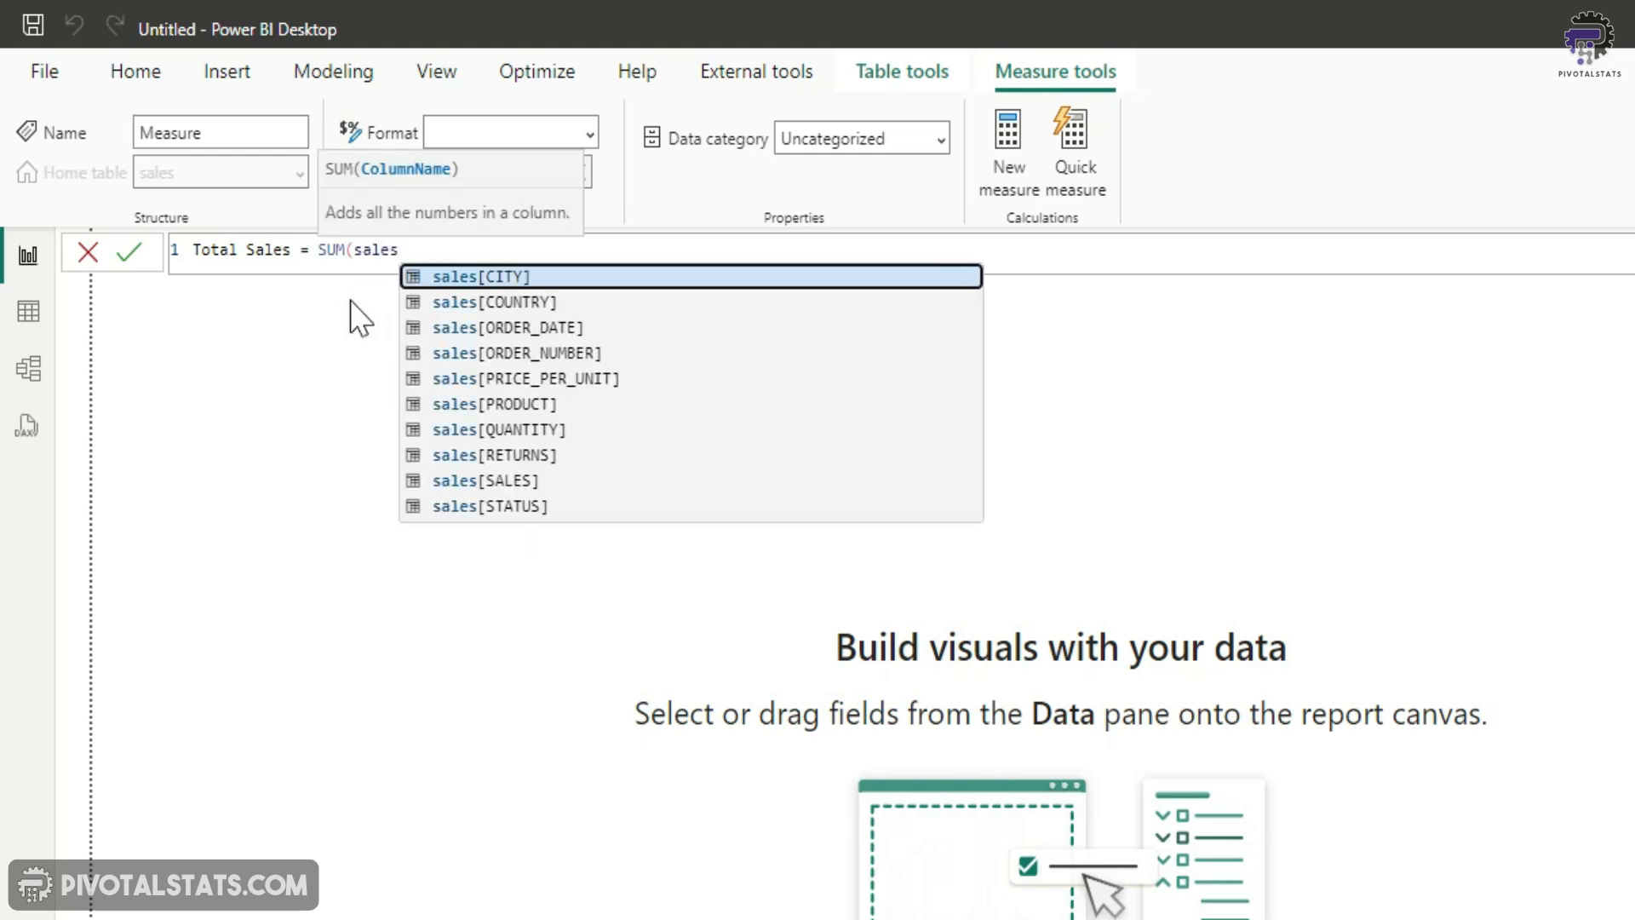
key(Down)
key(Down)
key(Down)
key(Down)
key(Down)
key(Down)
key(Down)
key(Down)
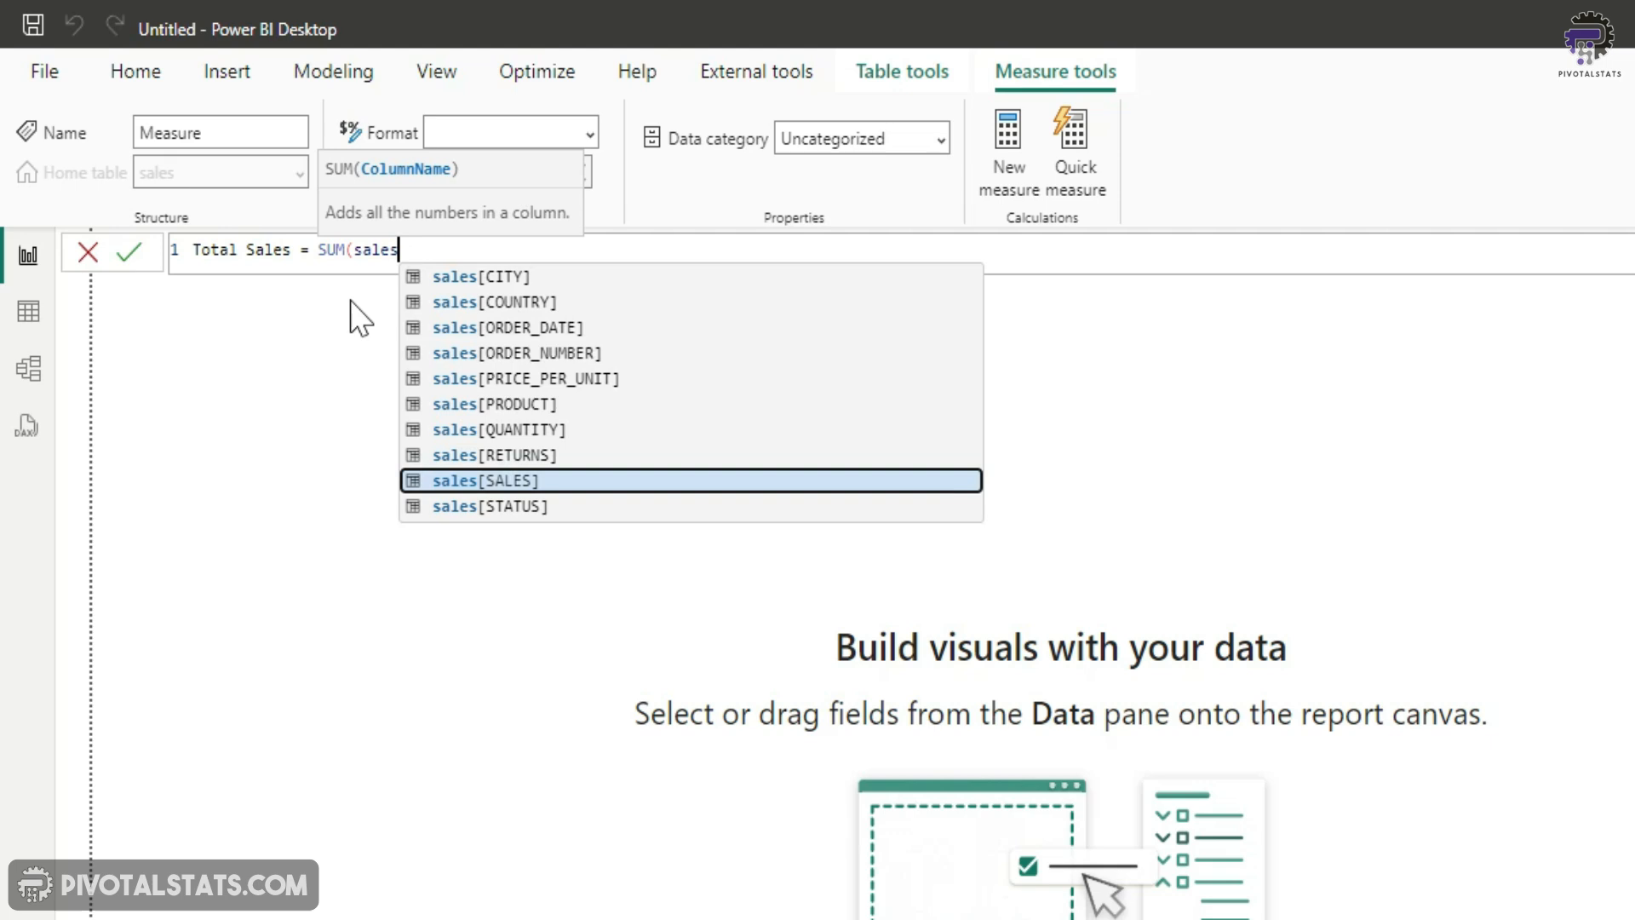
key(Tab)
text())
key(Return)
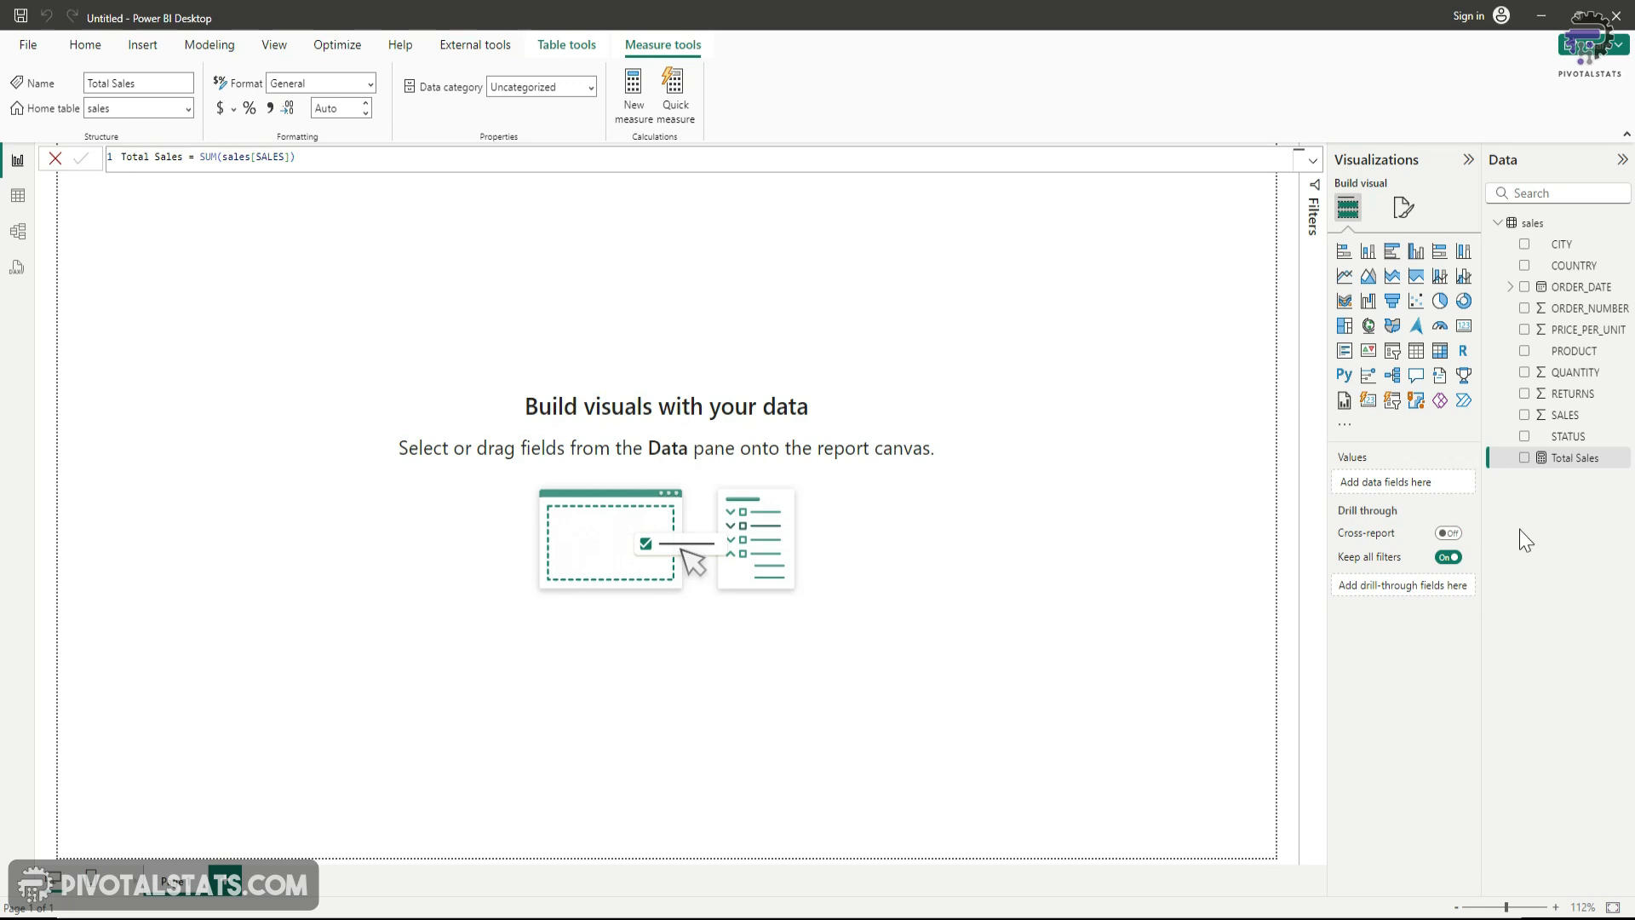
Add a second measure to the sales table: Total Returns = SUM(sales[RETURNS]).
click(1620, 223)
click(1512, 254)
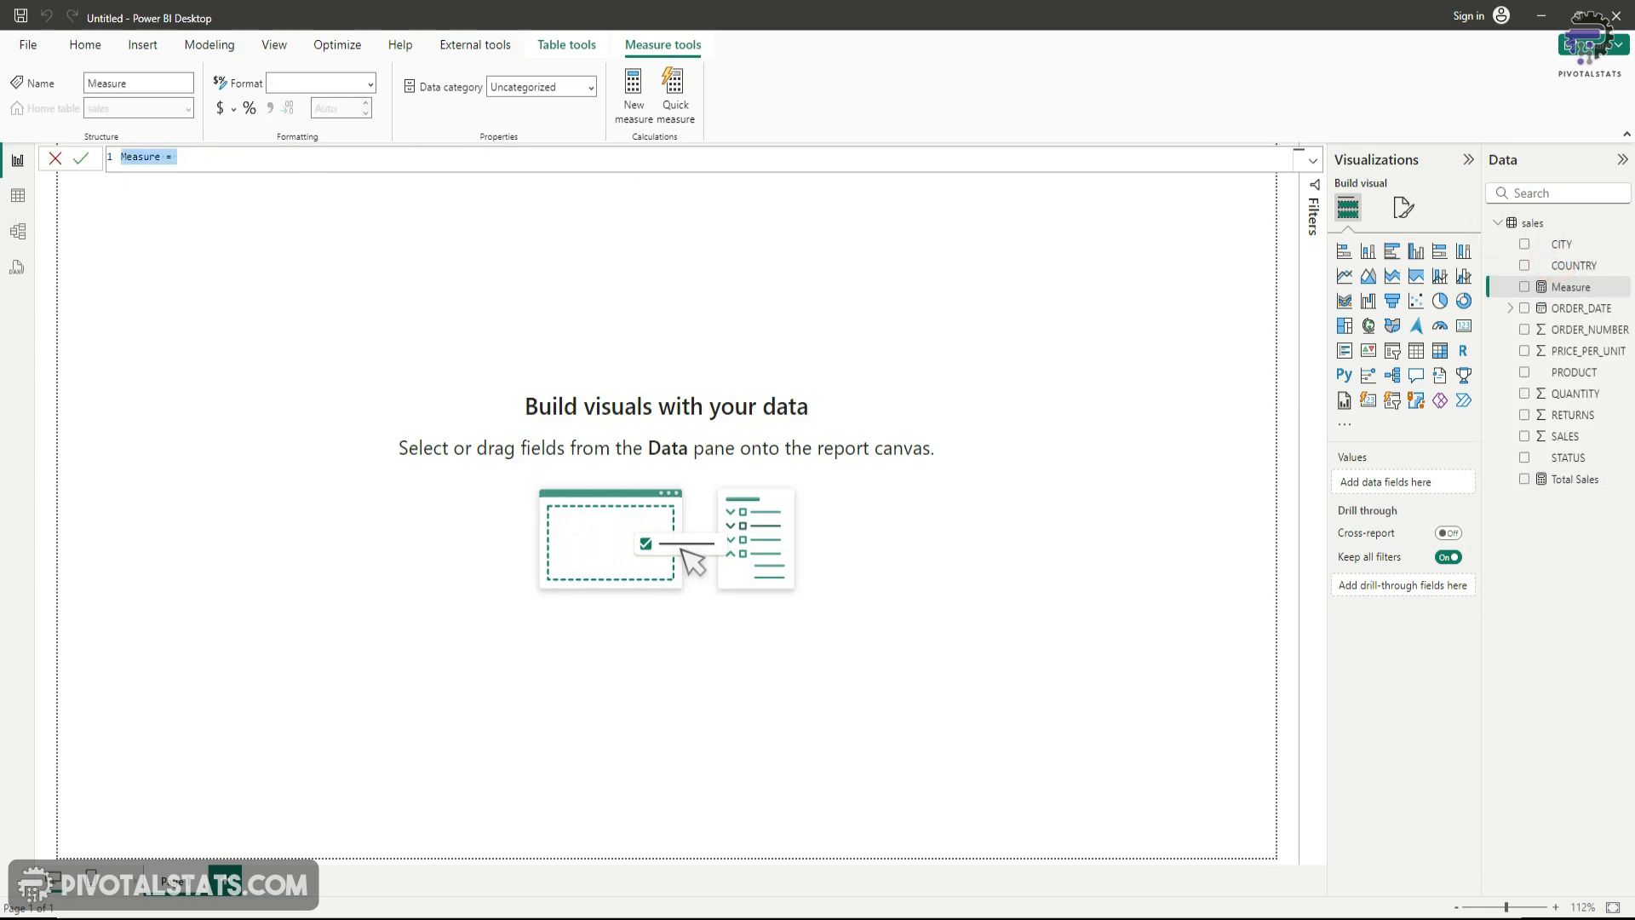
text(Total Returns = SUM(re)
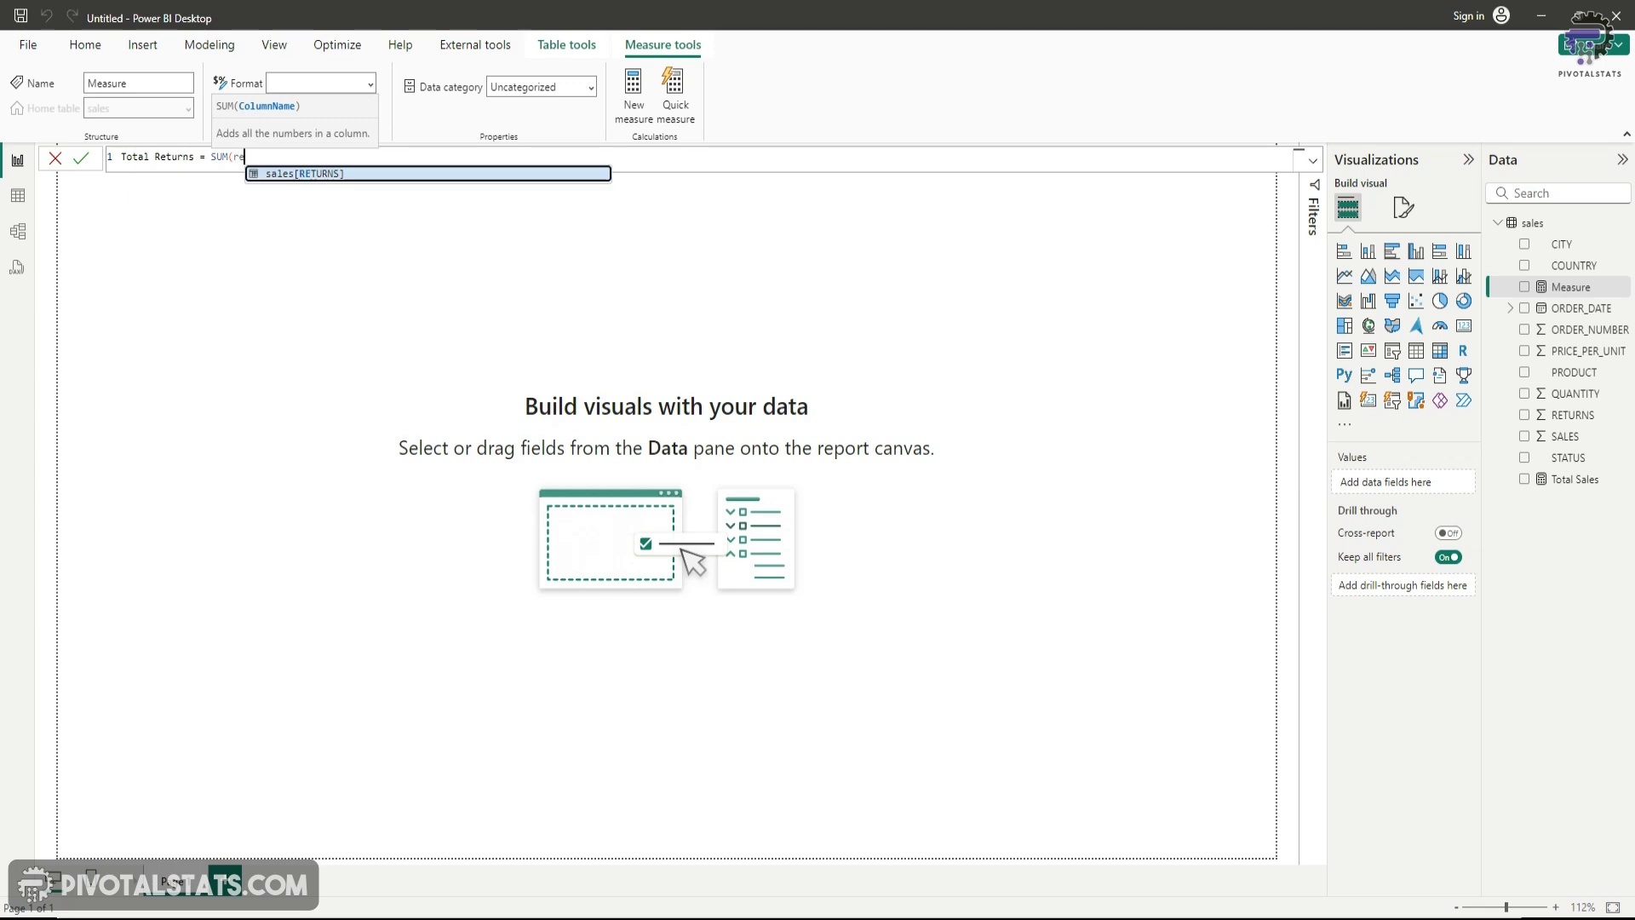
key(Tab)
text())
key(Return)
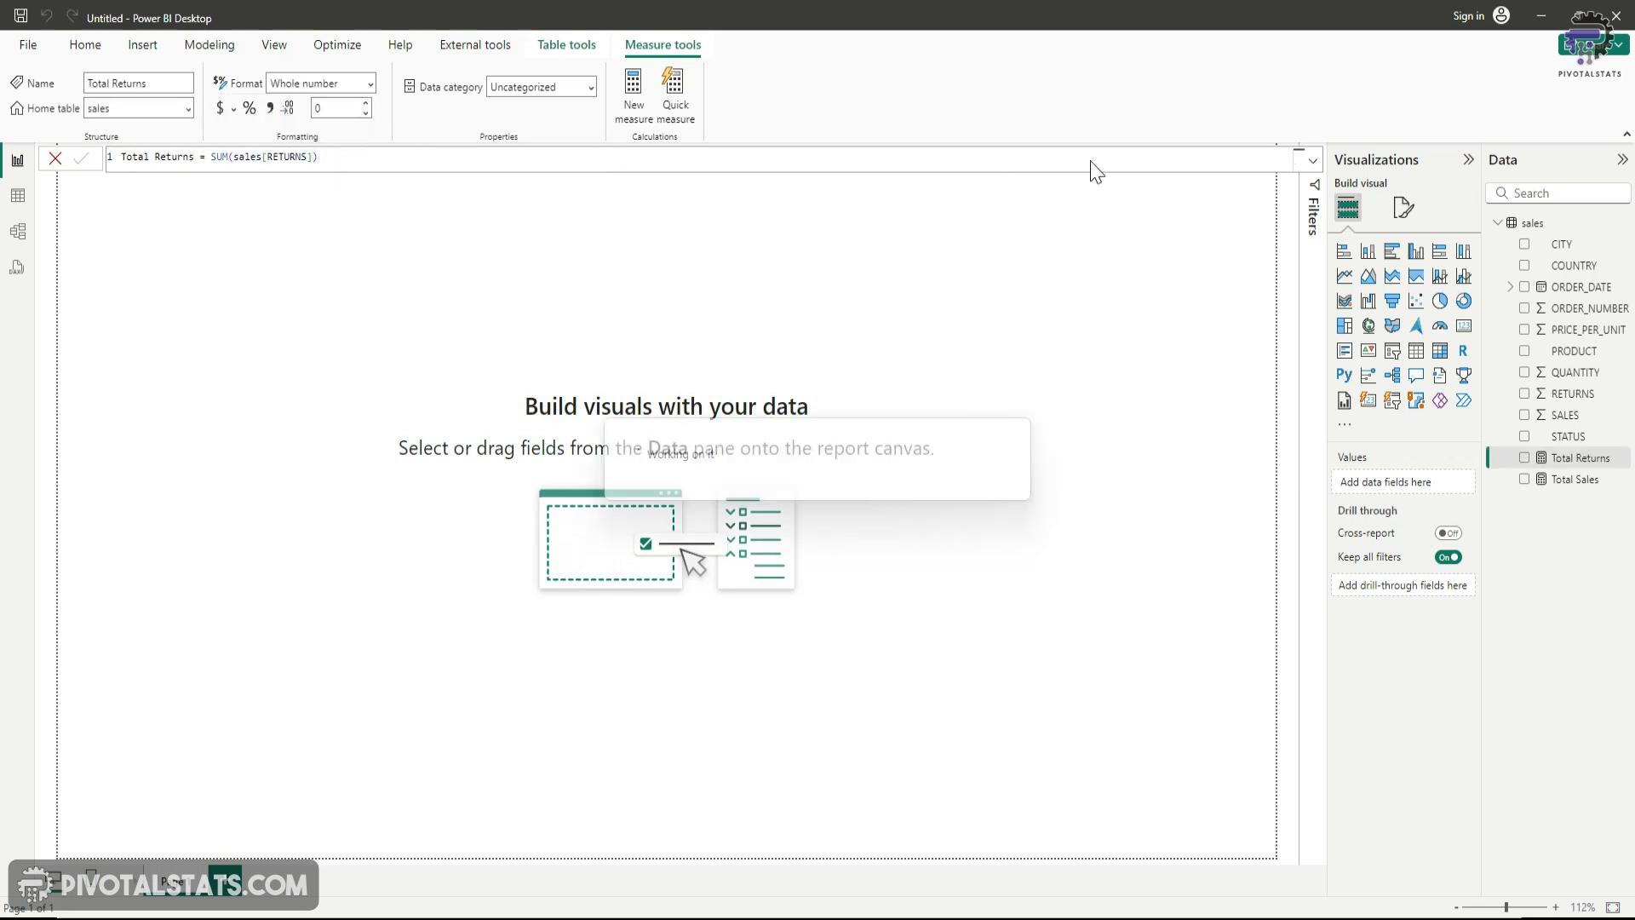
Add a third measure to the sales table: Total Quantity = SUM(sales[QUANTITY]).
click(1616, 225)
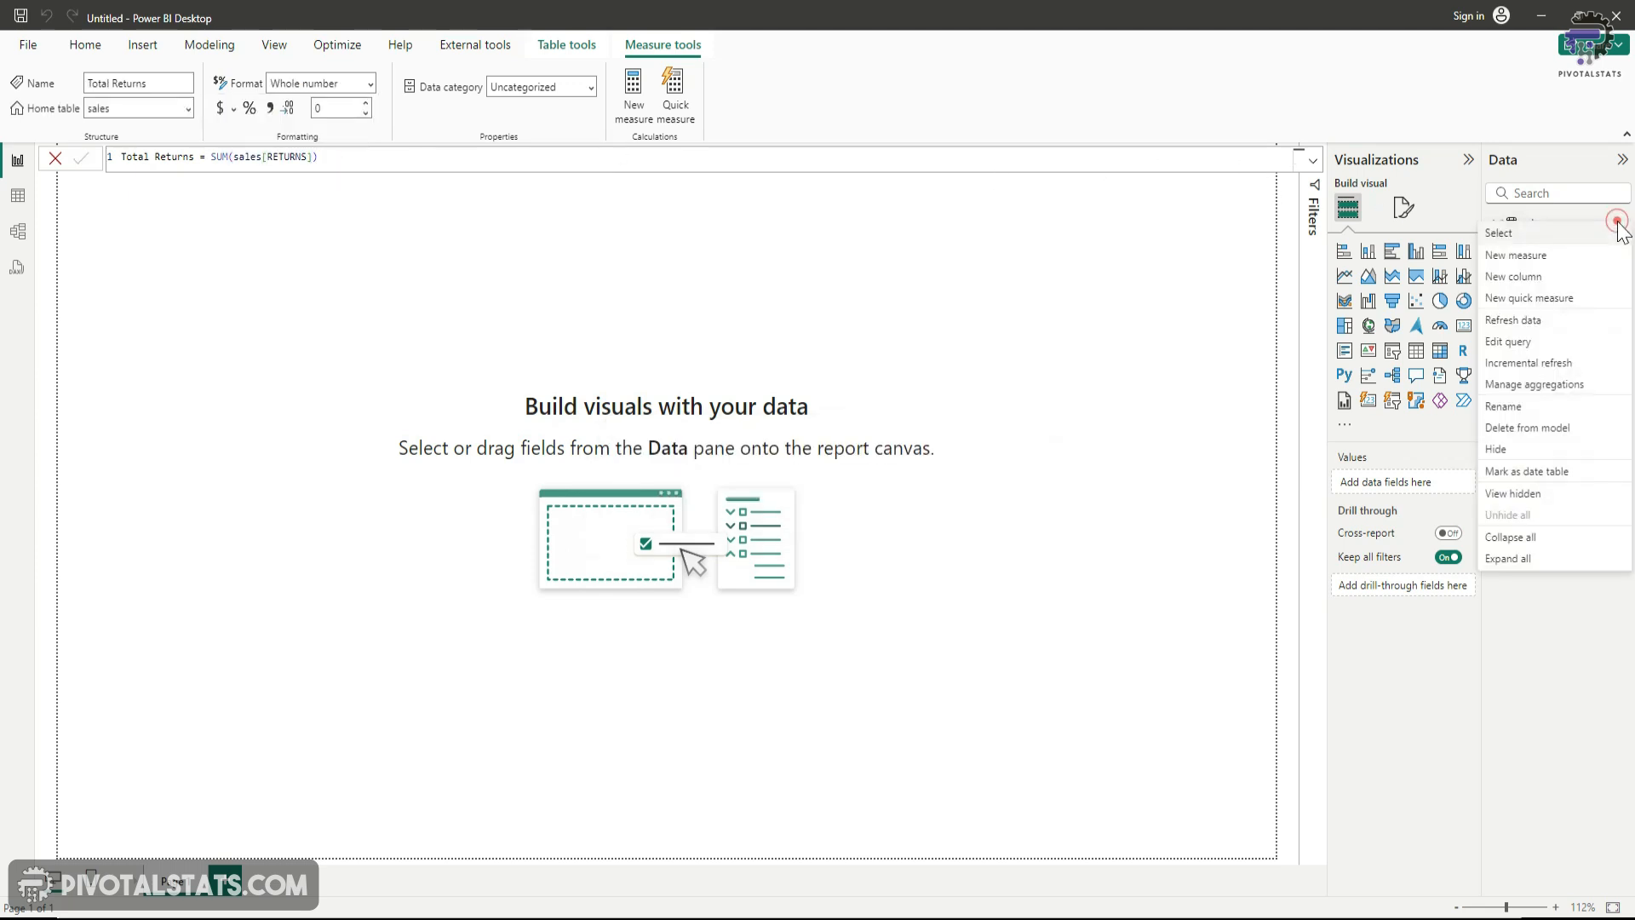
click(1584, 251)
text(Total Quantity = SUM(sales[QUANTITY])
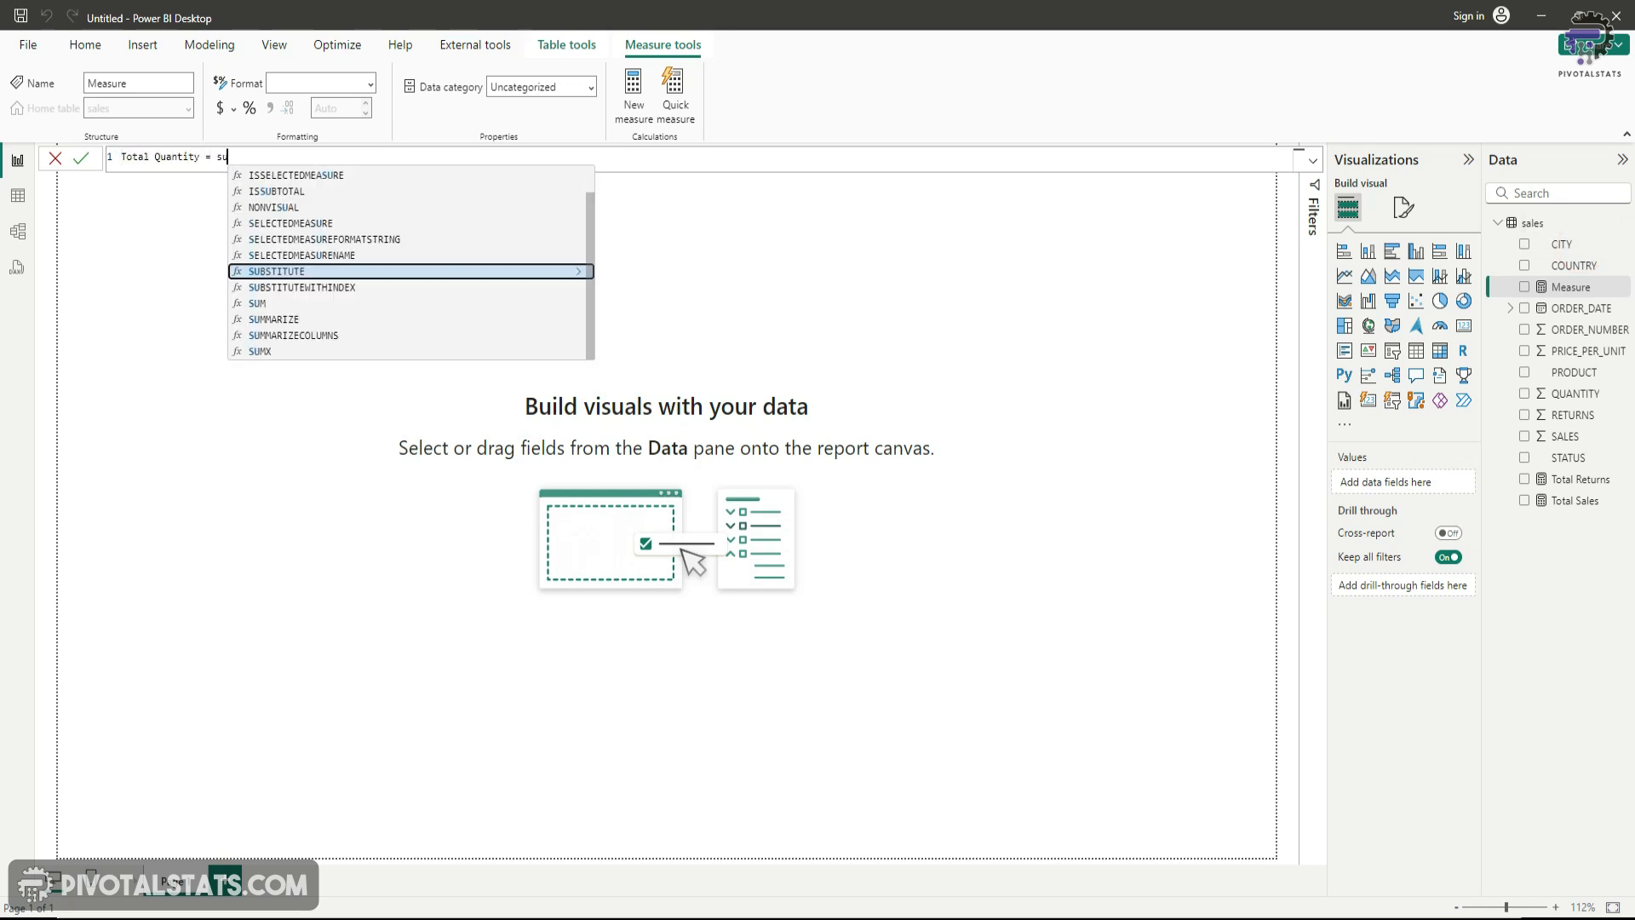
text())
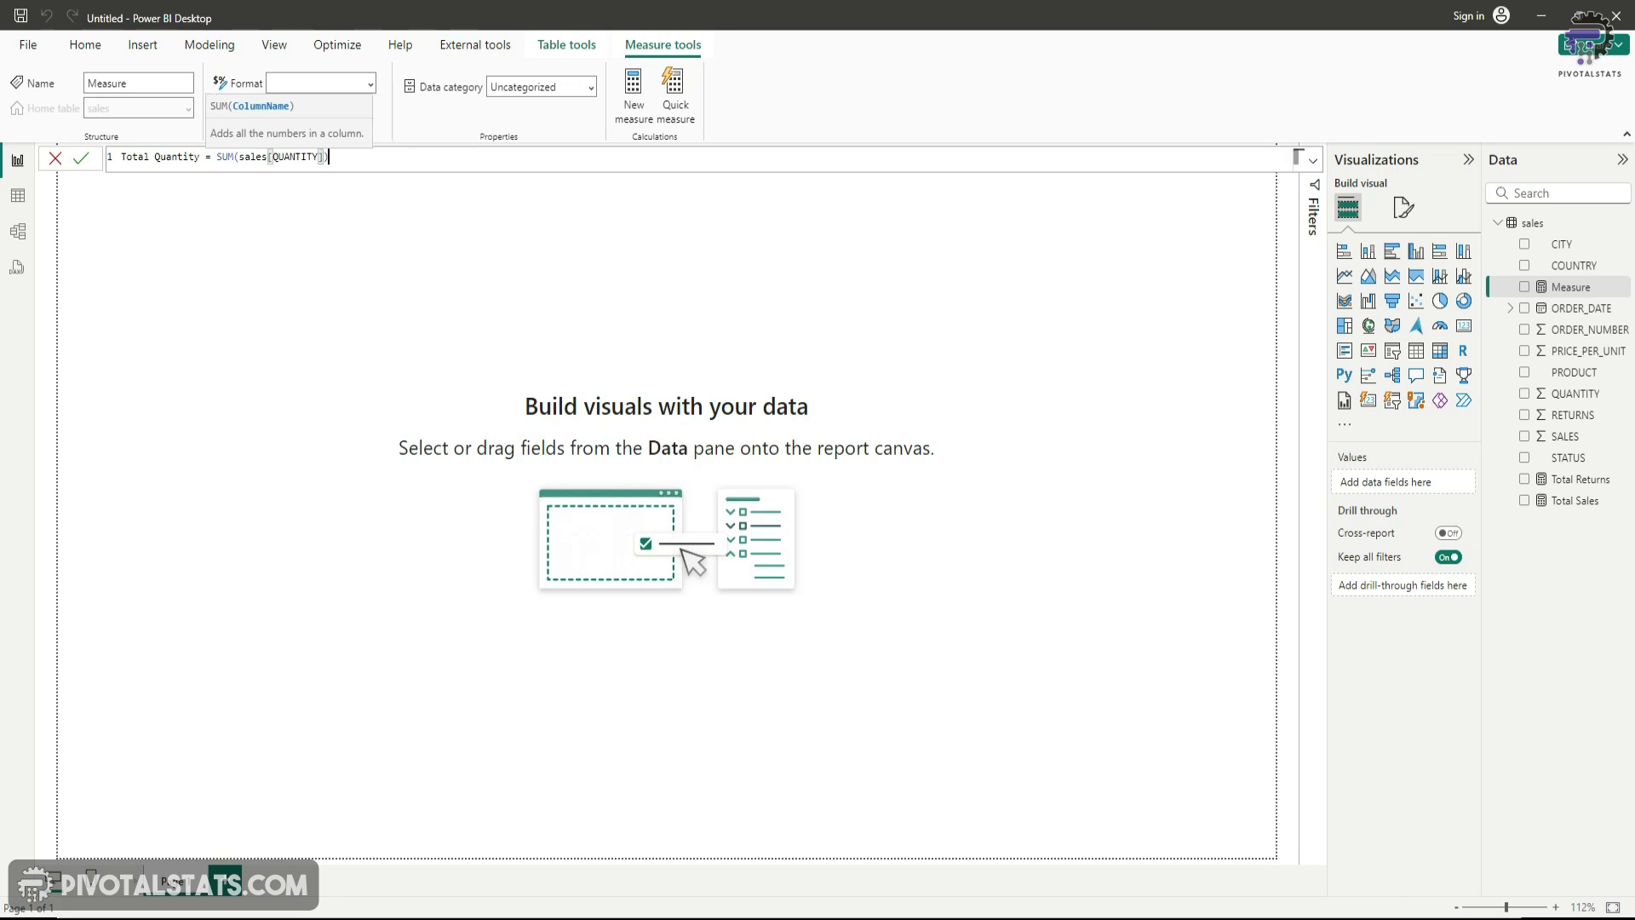
key(Return)
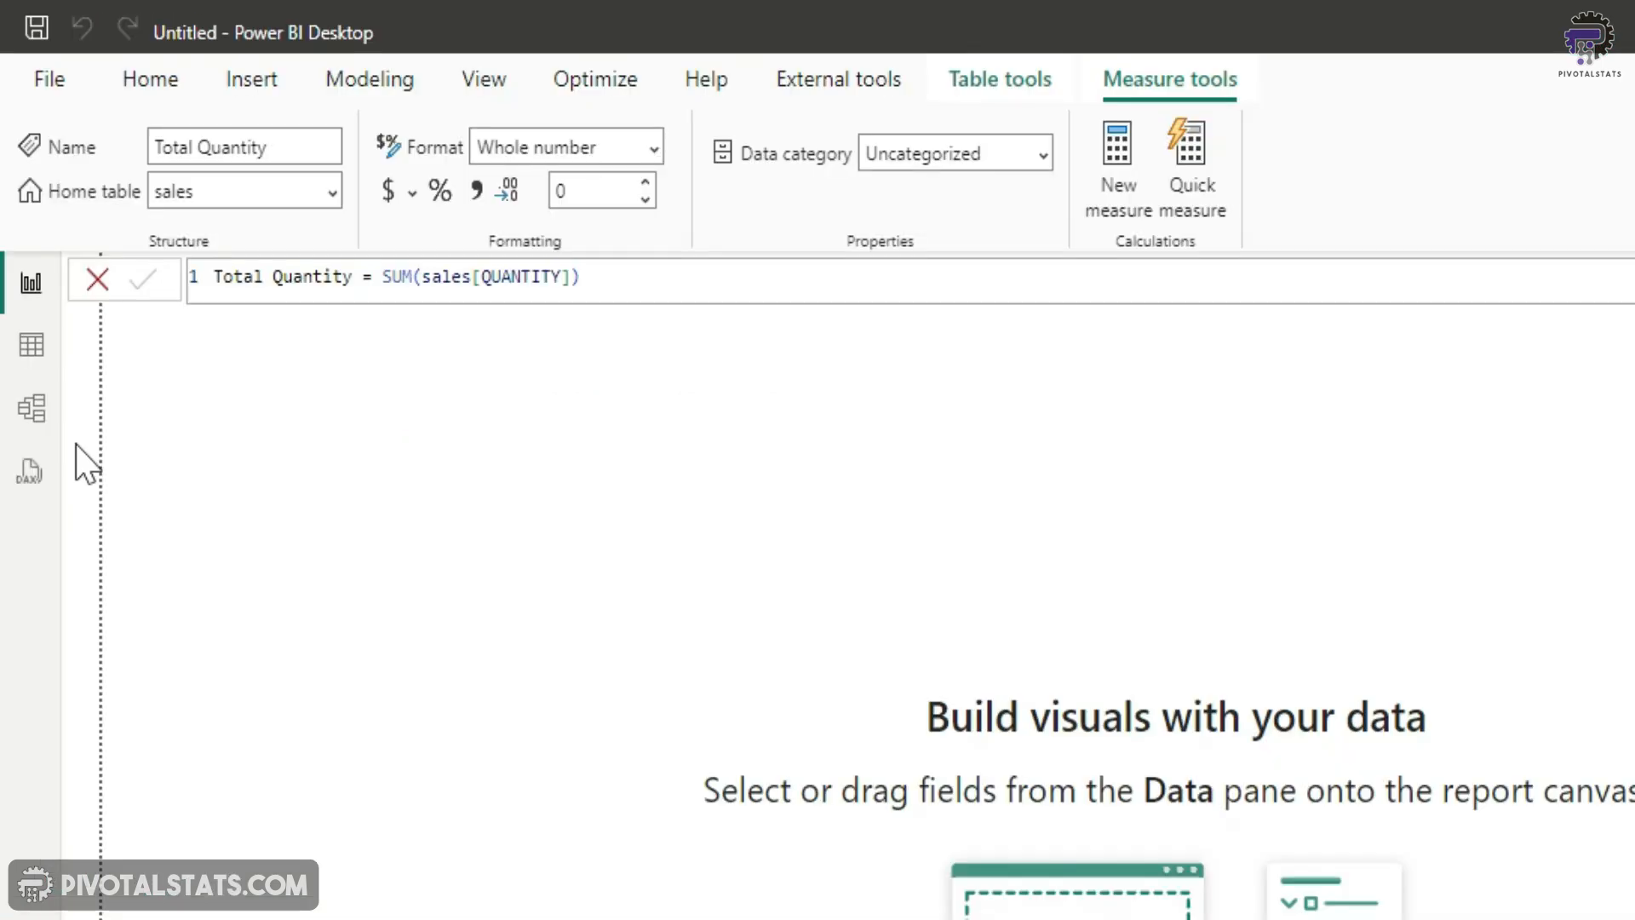
Switch to the model view and create a calculation group, accepting that implicit measures will be discouraged.
click(29, 424)
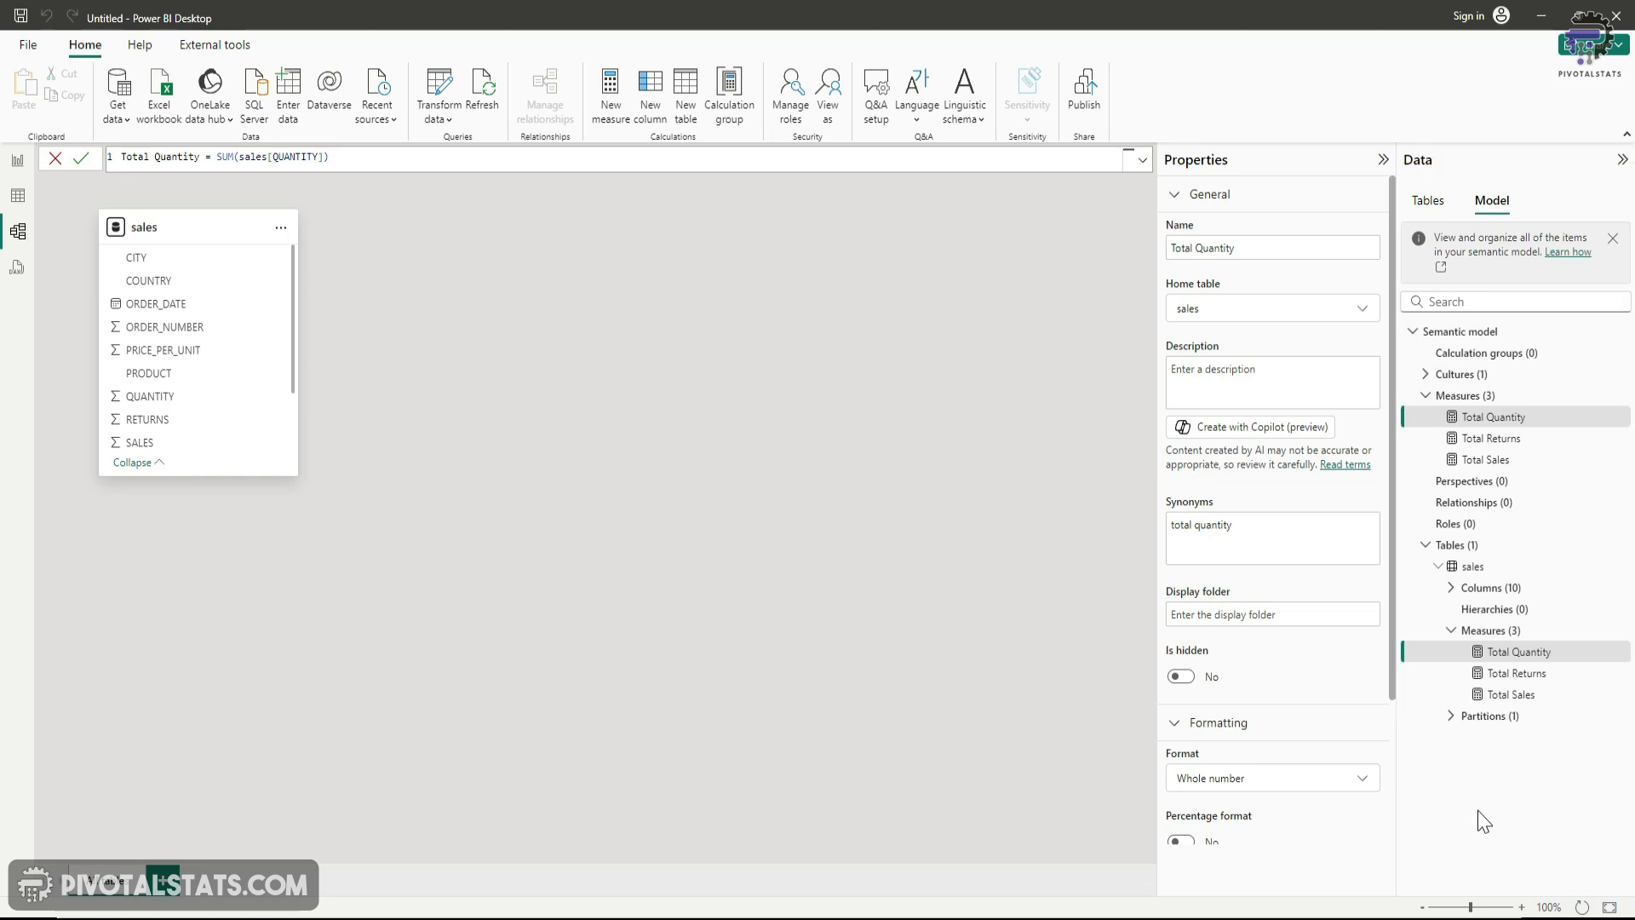
click(728, 96)
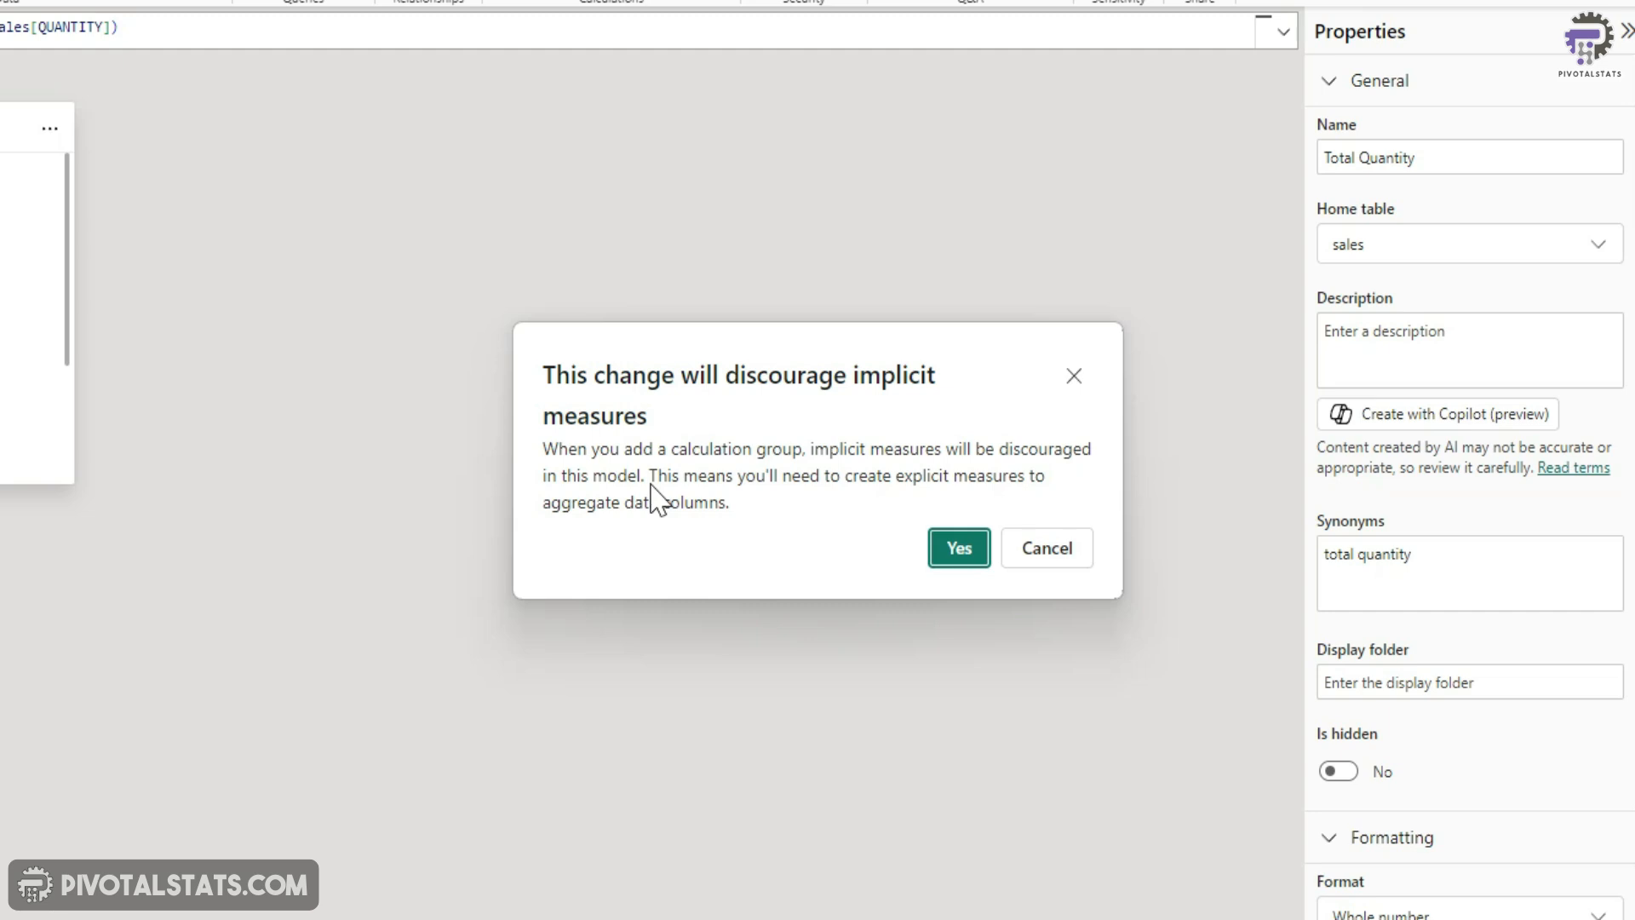
click(960, 554)
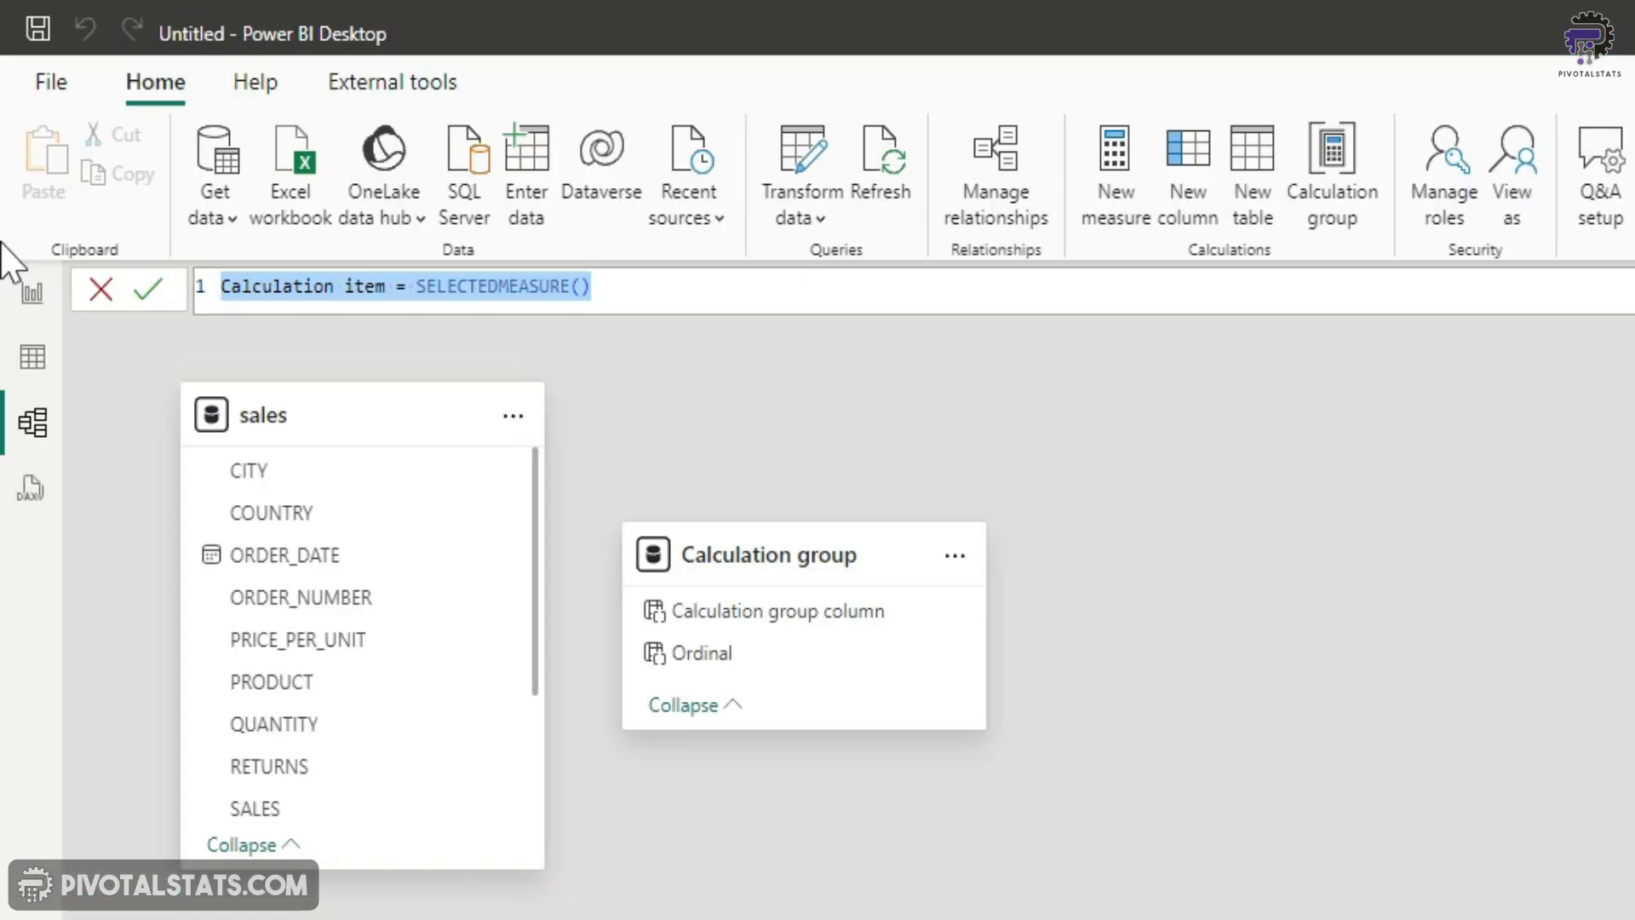
Rename the default calculation item CM in its formula and begin its expression with CALCULATE(SELECTEDMEASURE(),.
text(CM = cal)
key(Tab)
key(shift+Return)
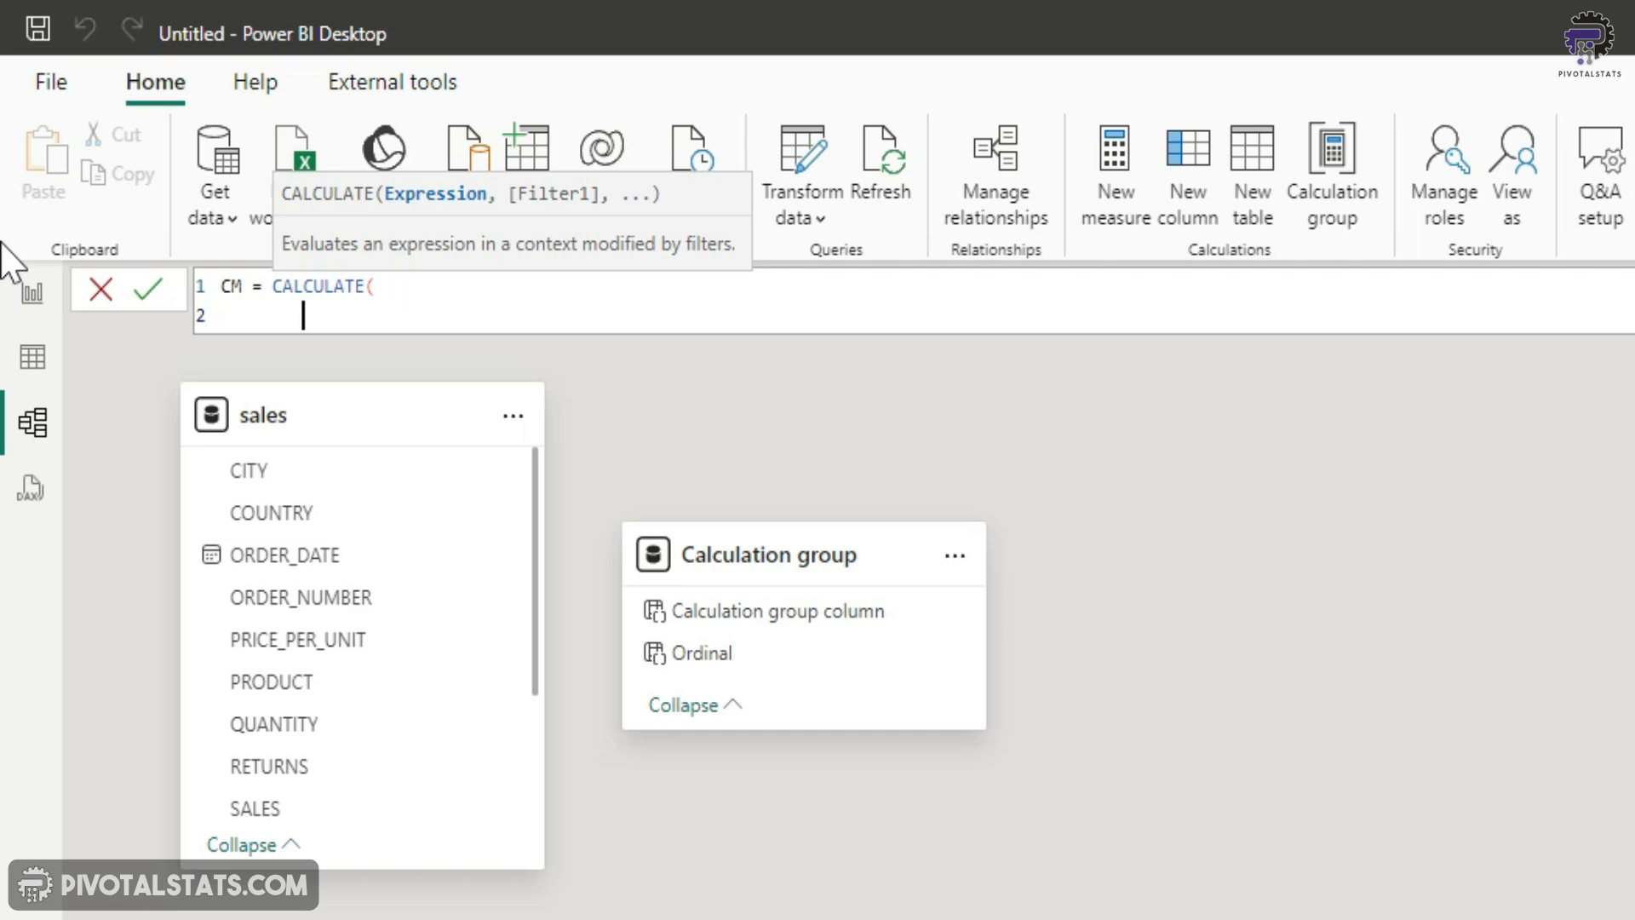
text(sele)
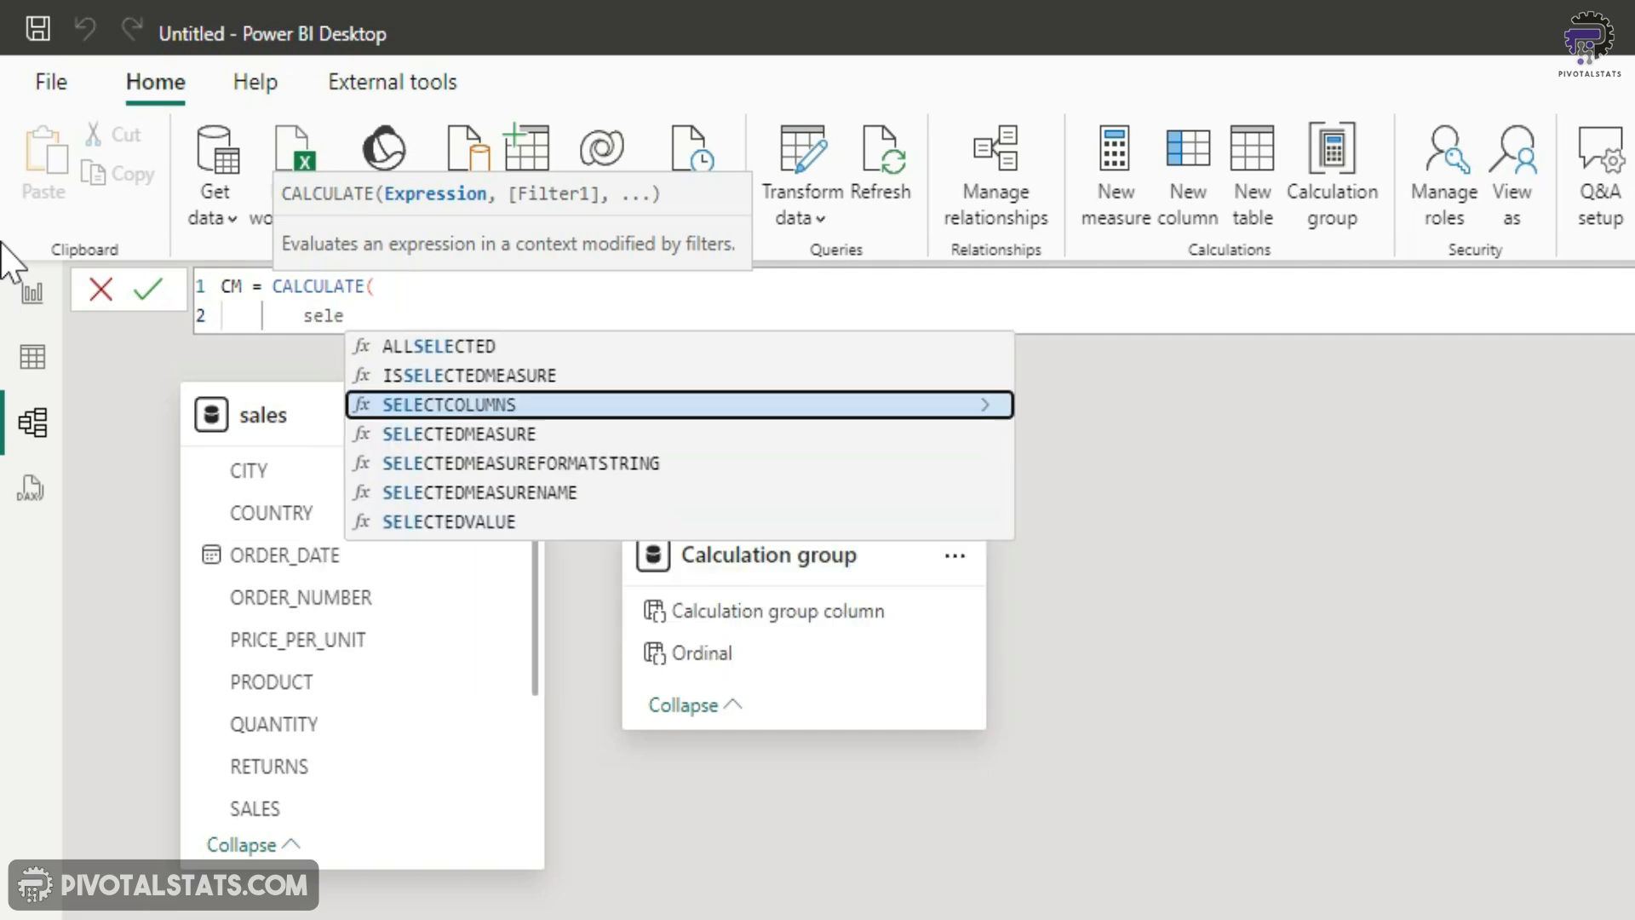
key(Down)
key(Tab)
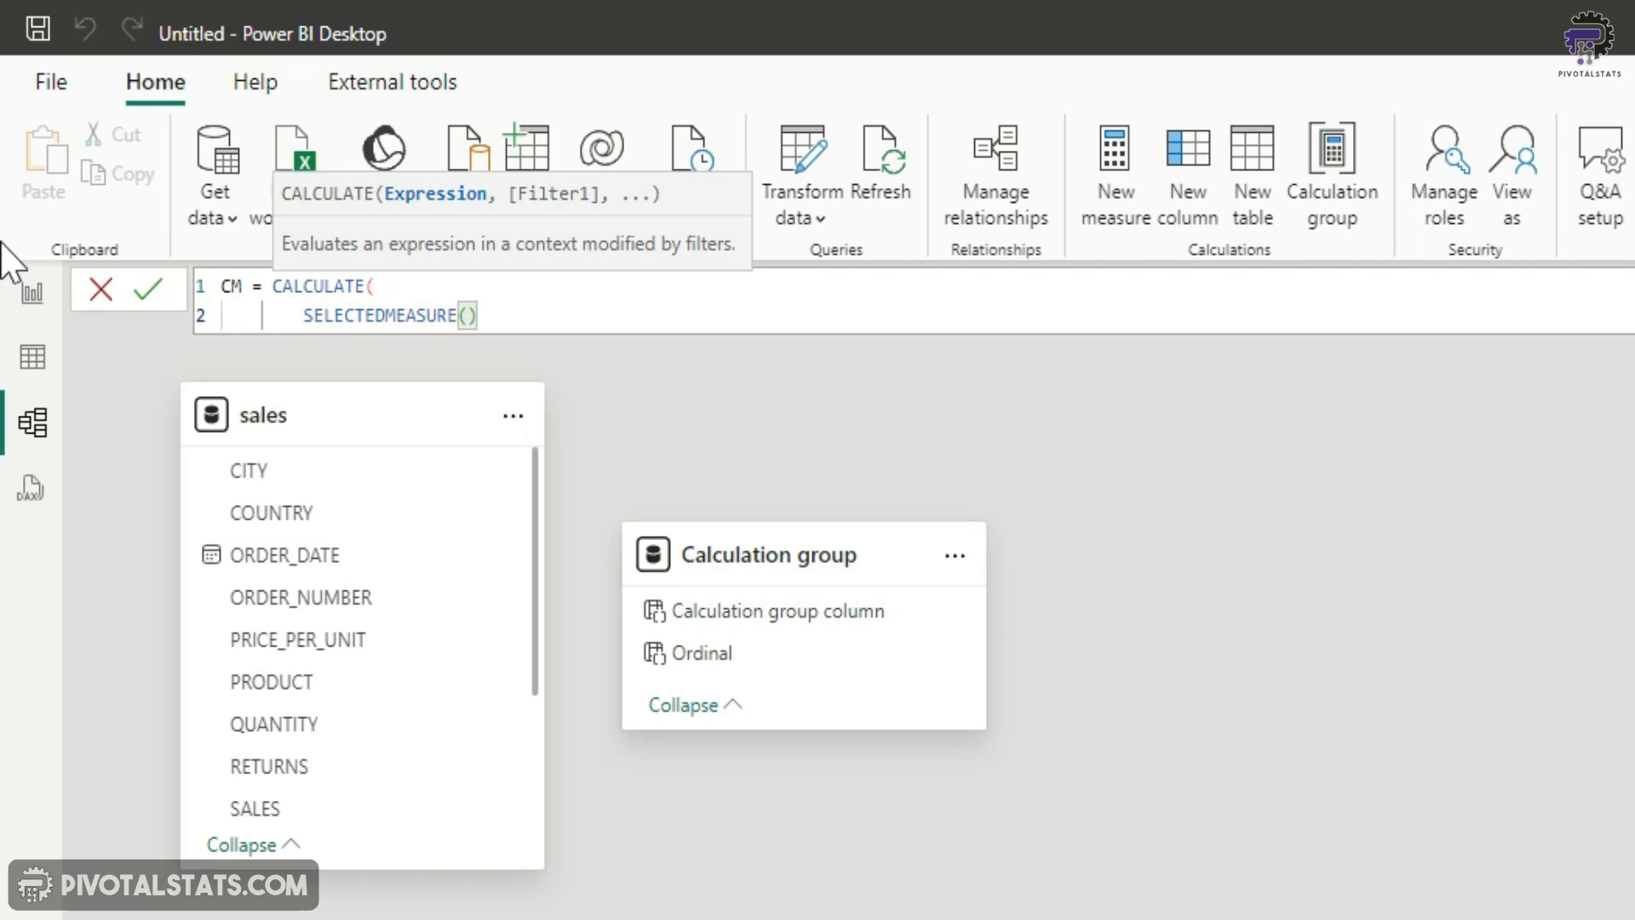
text(,)
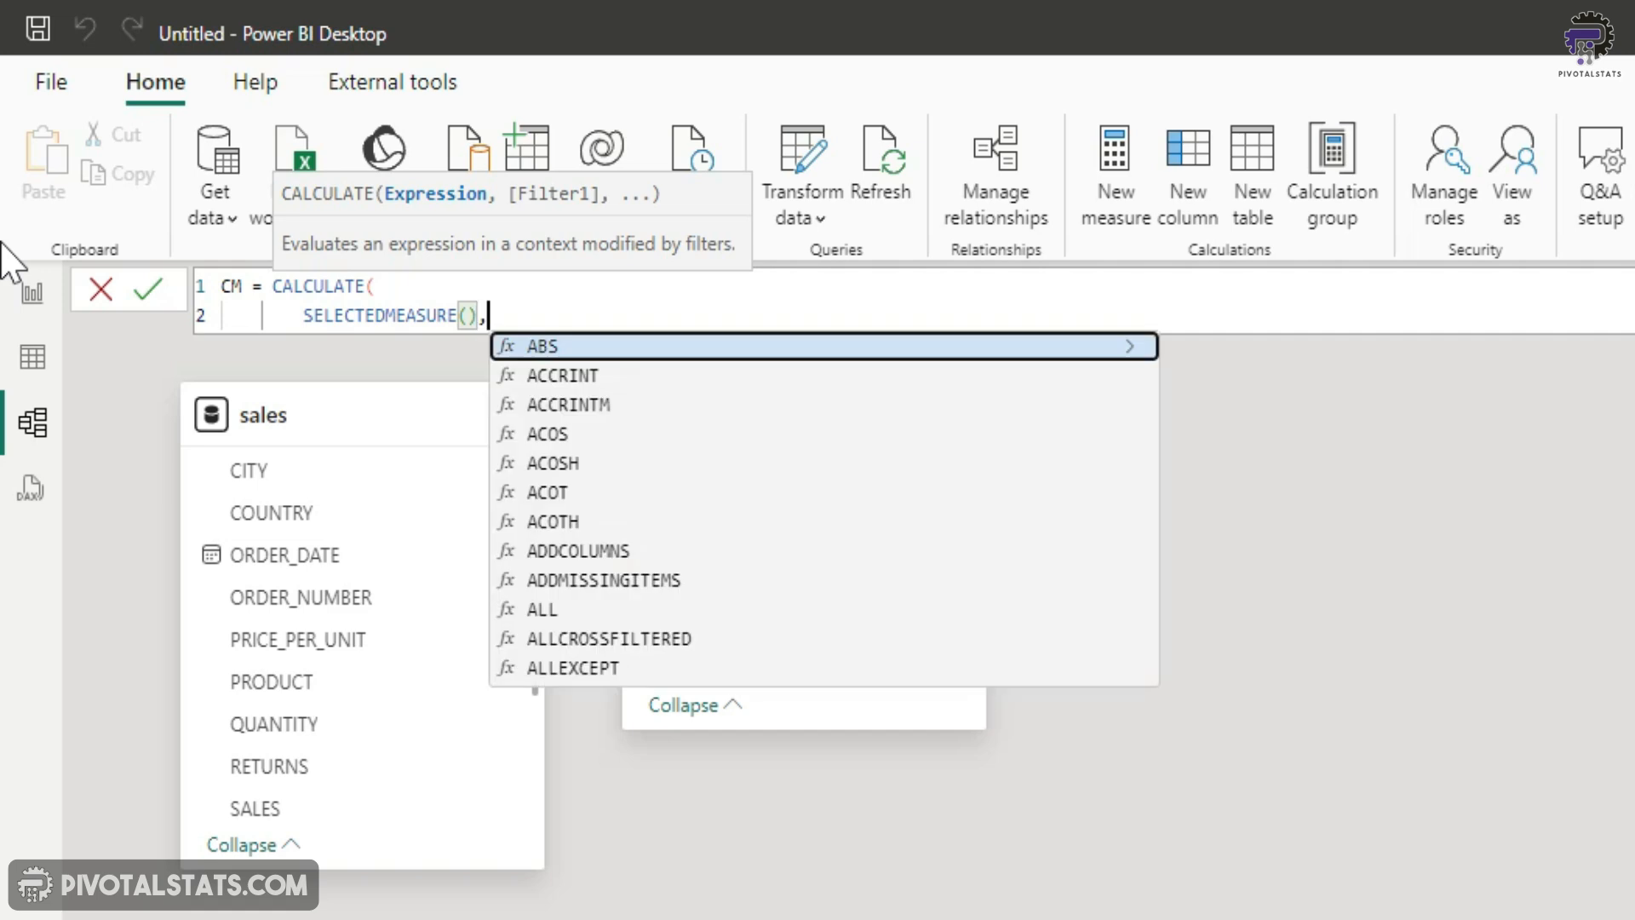
Complete the CM expression by filtering the YEAR and MONTH of sales[ORDER_DATE] to those of MAX(sales[ORDER_DATE]), and commit it.
text( YEAR(sale)
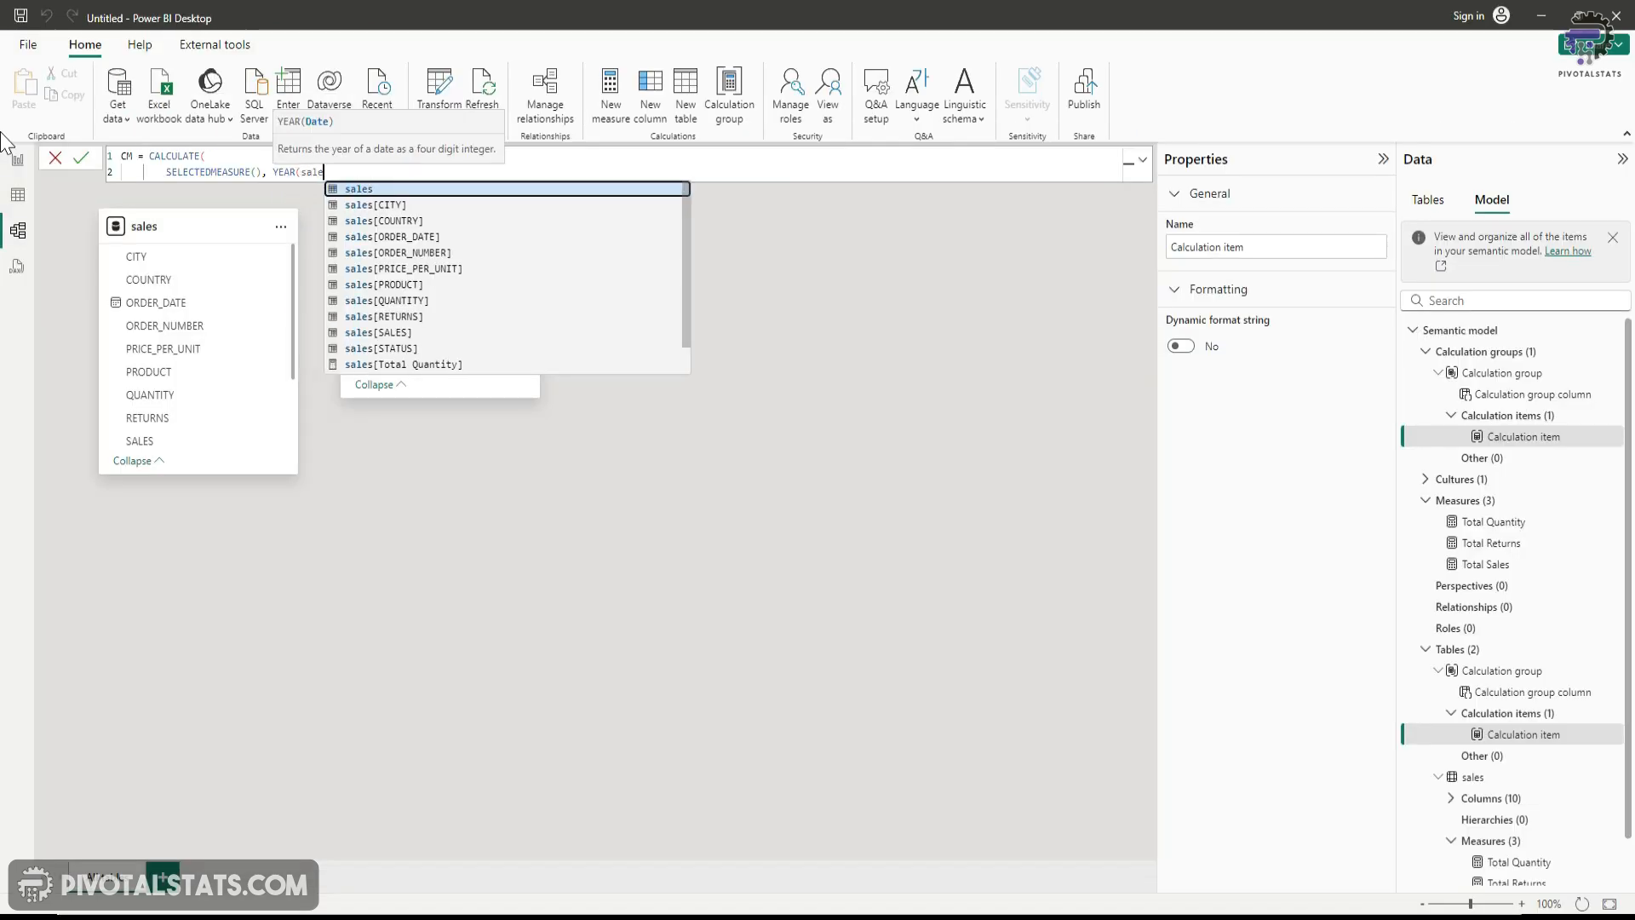
text(s[ORDER_DATE]) = YEAR(MAX(sales[ORDER_DATE])) && MONTH()
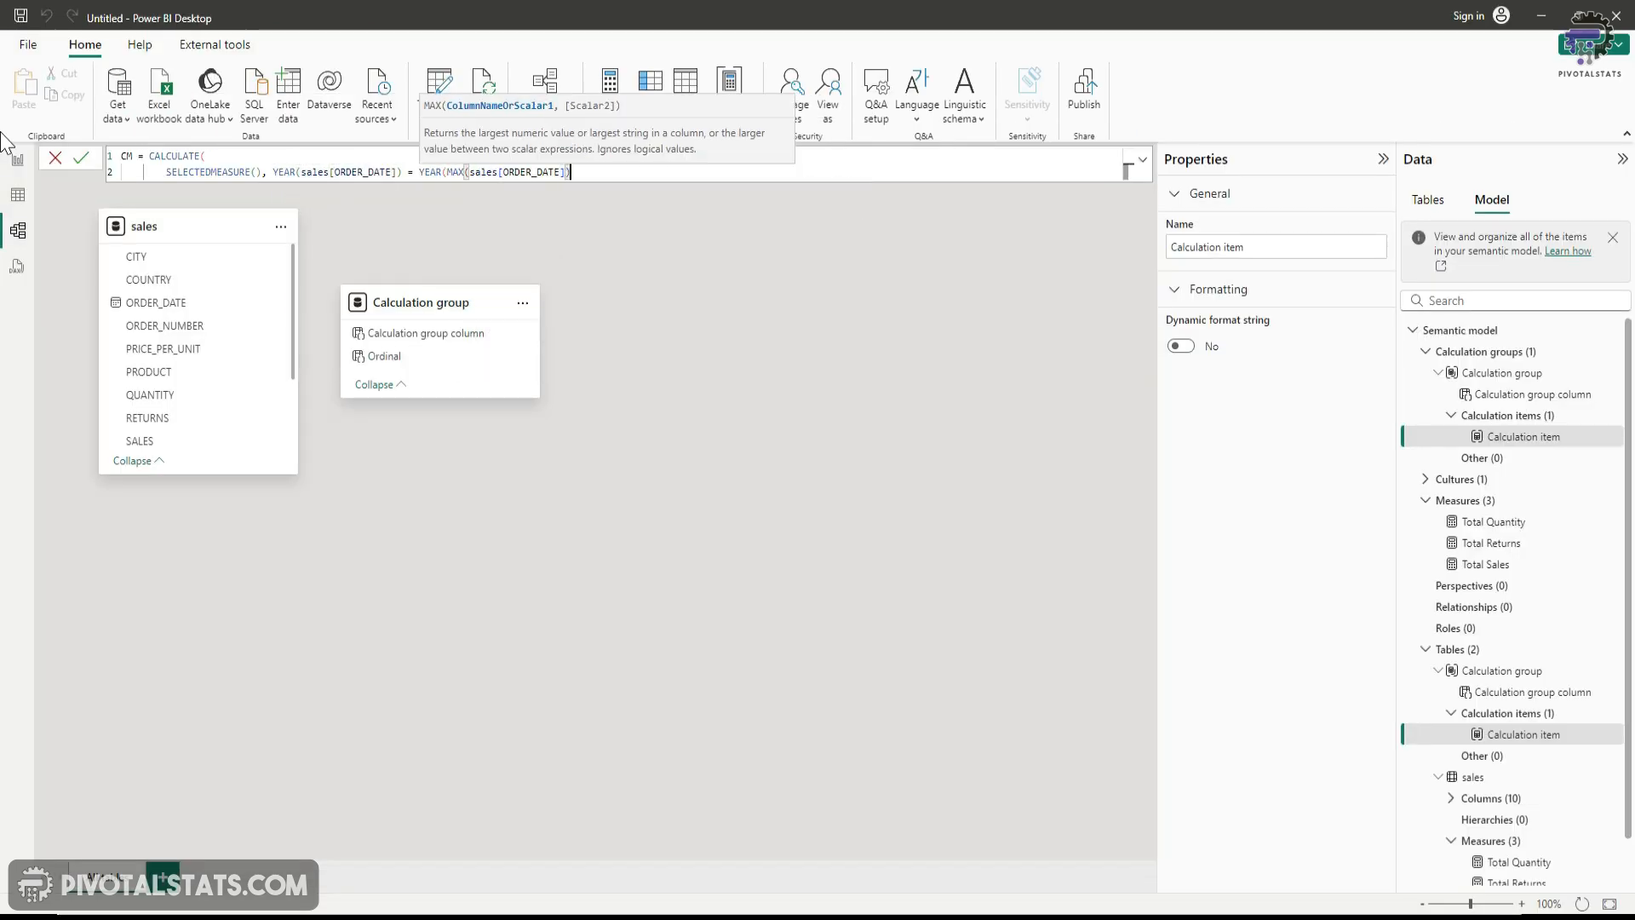
text(sales[ORDER_DATE]) = MONTH(MAX(sales[ORDER_DATE]))
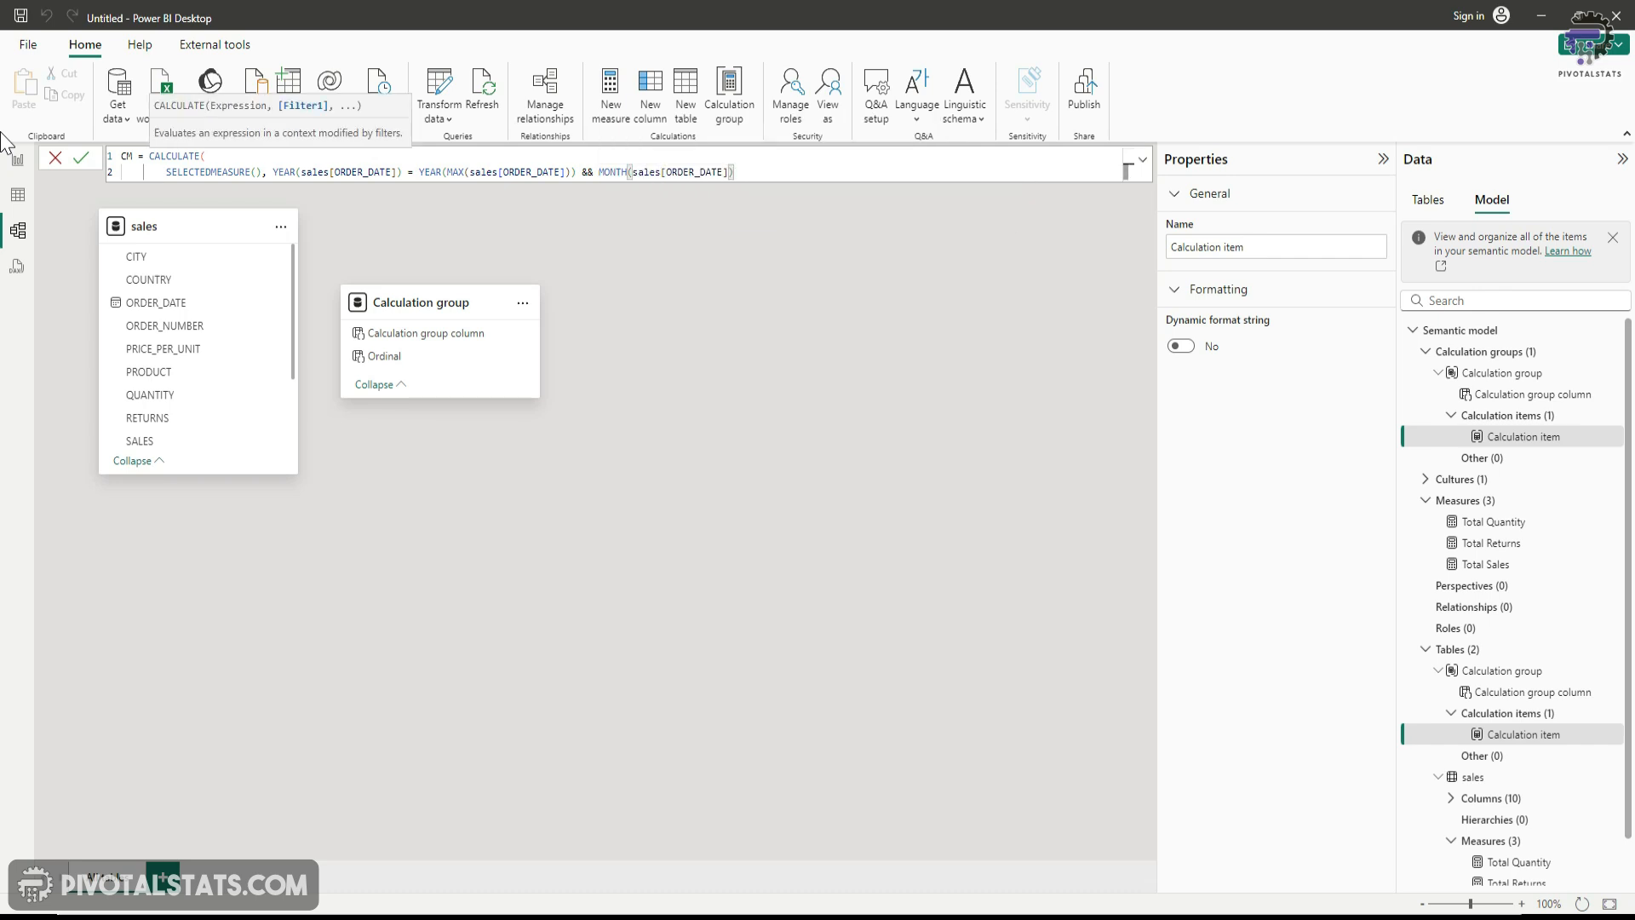
key(shift+Return)
text())
key(Return)
click(171, 190)
click(934, 173)
text())
click(80, 158)
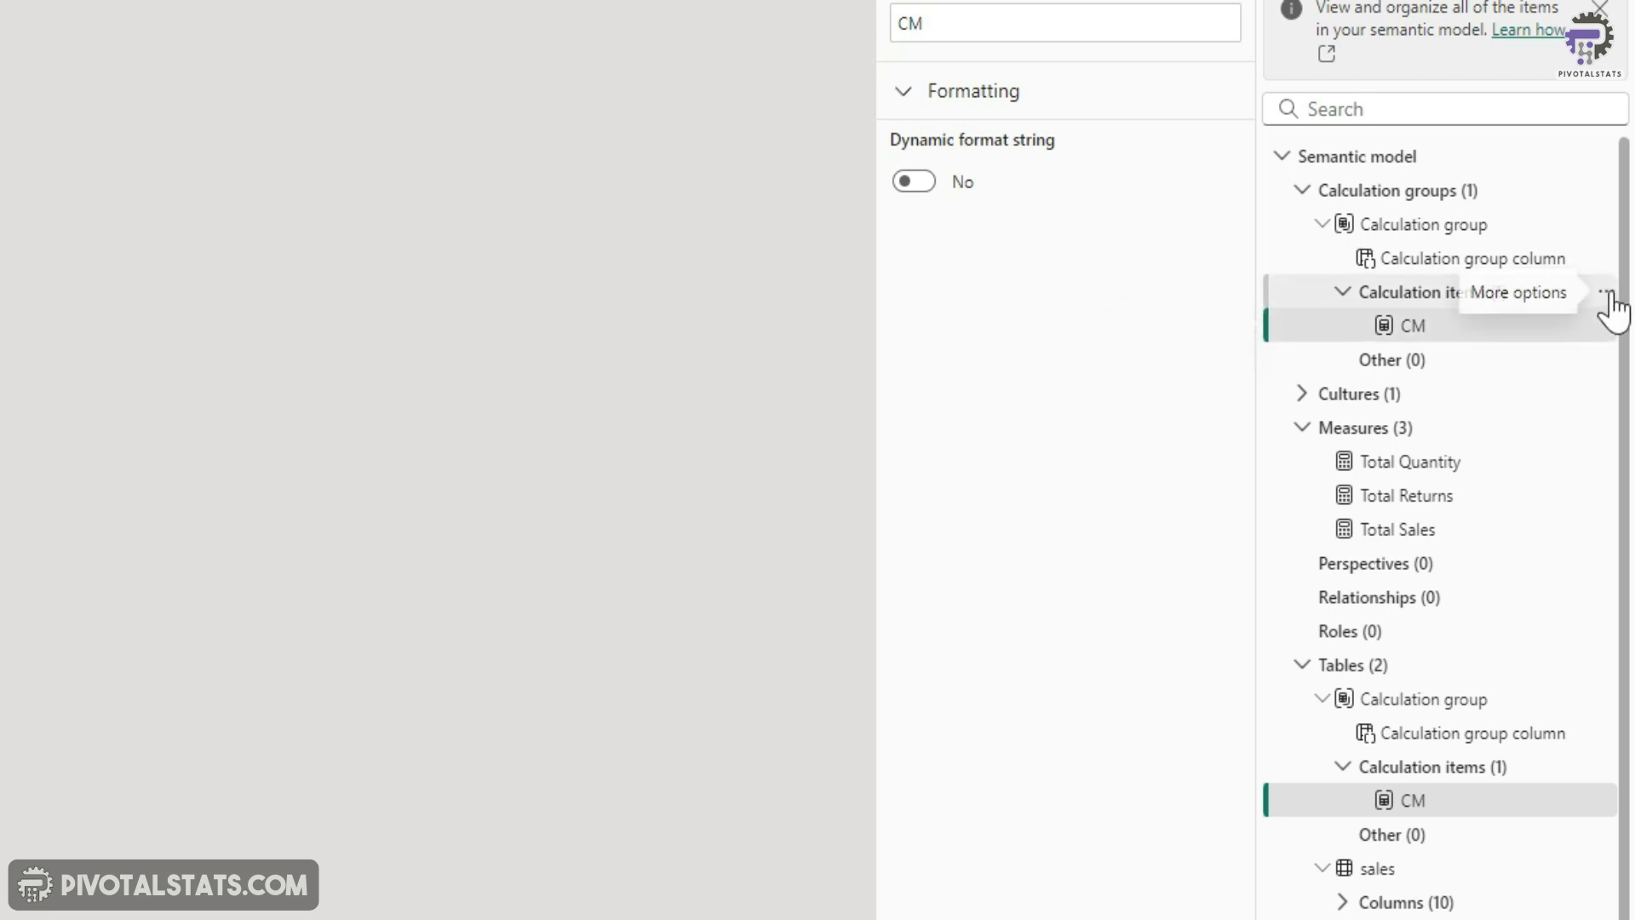
Add calculation item PM that evaluates SELECTEDMEASURE() for the month before the latest Order_Date, using month 12 of the prior year when the month is 1.
click(1606, 292)
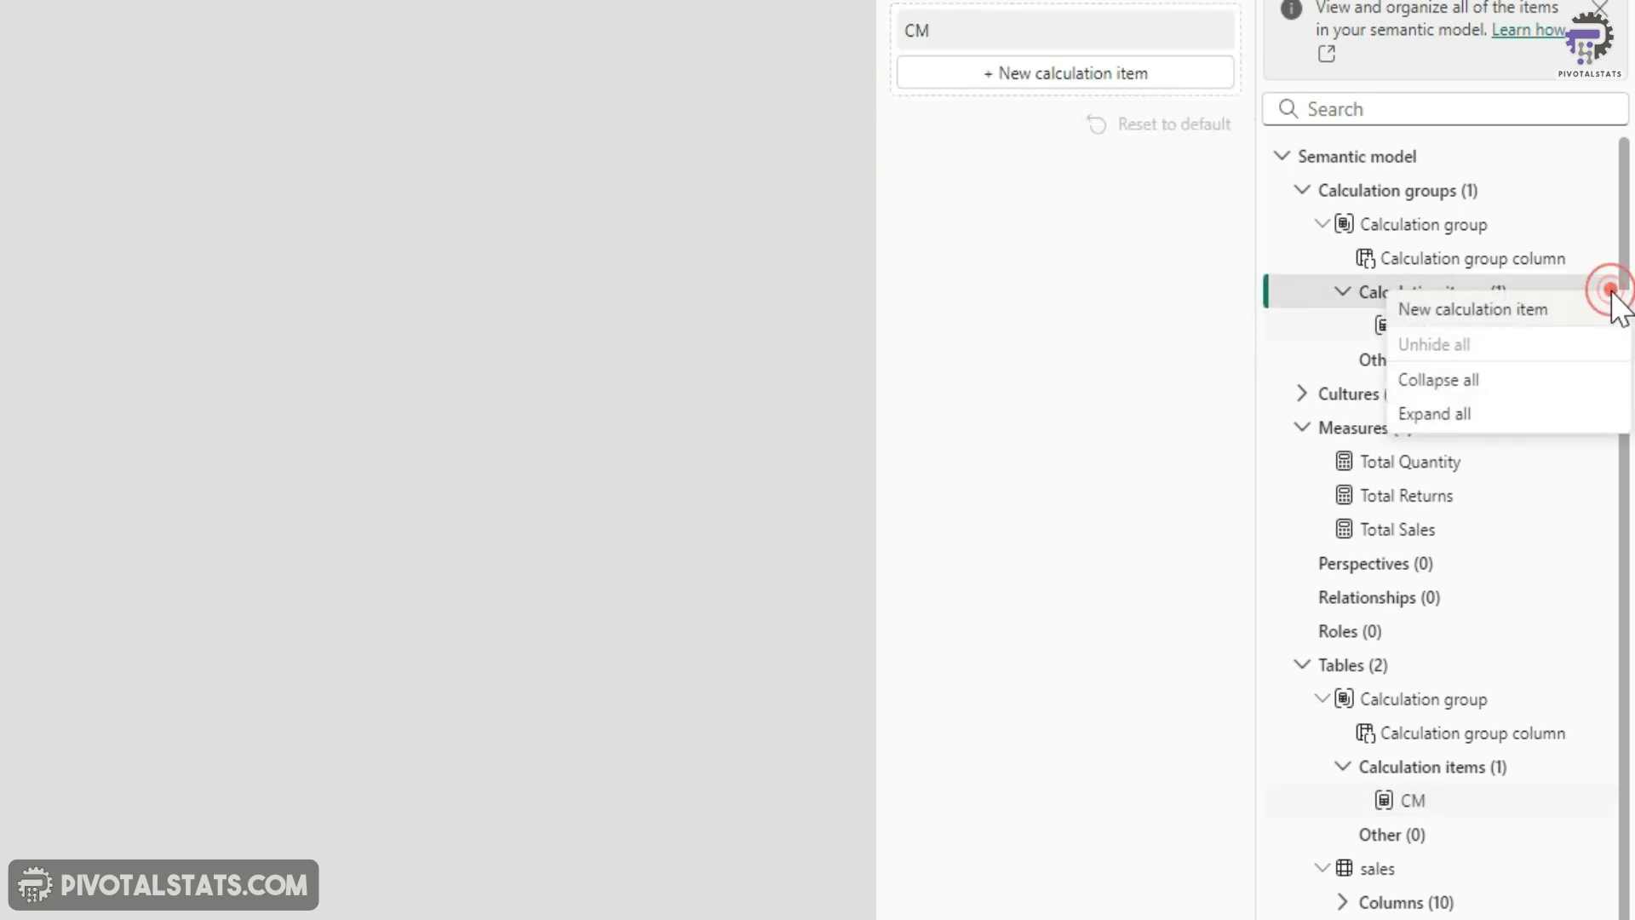
click(1530, 322)
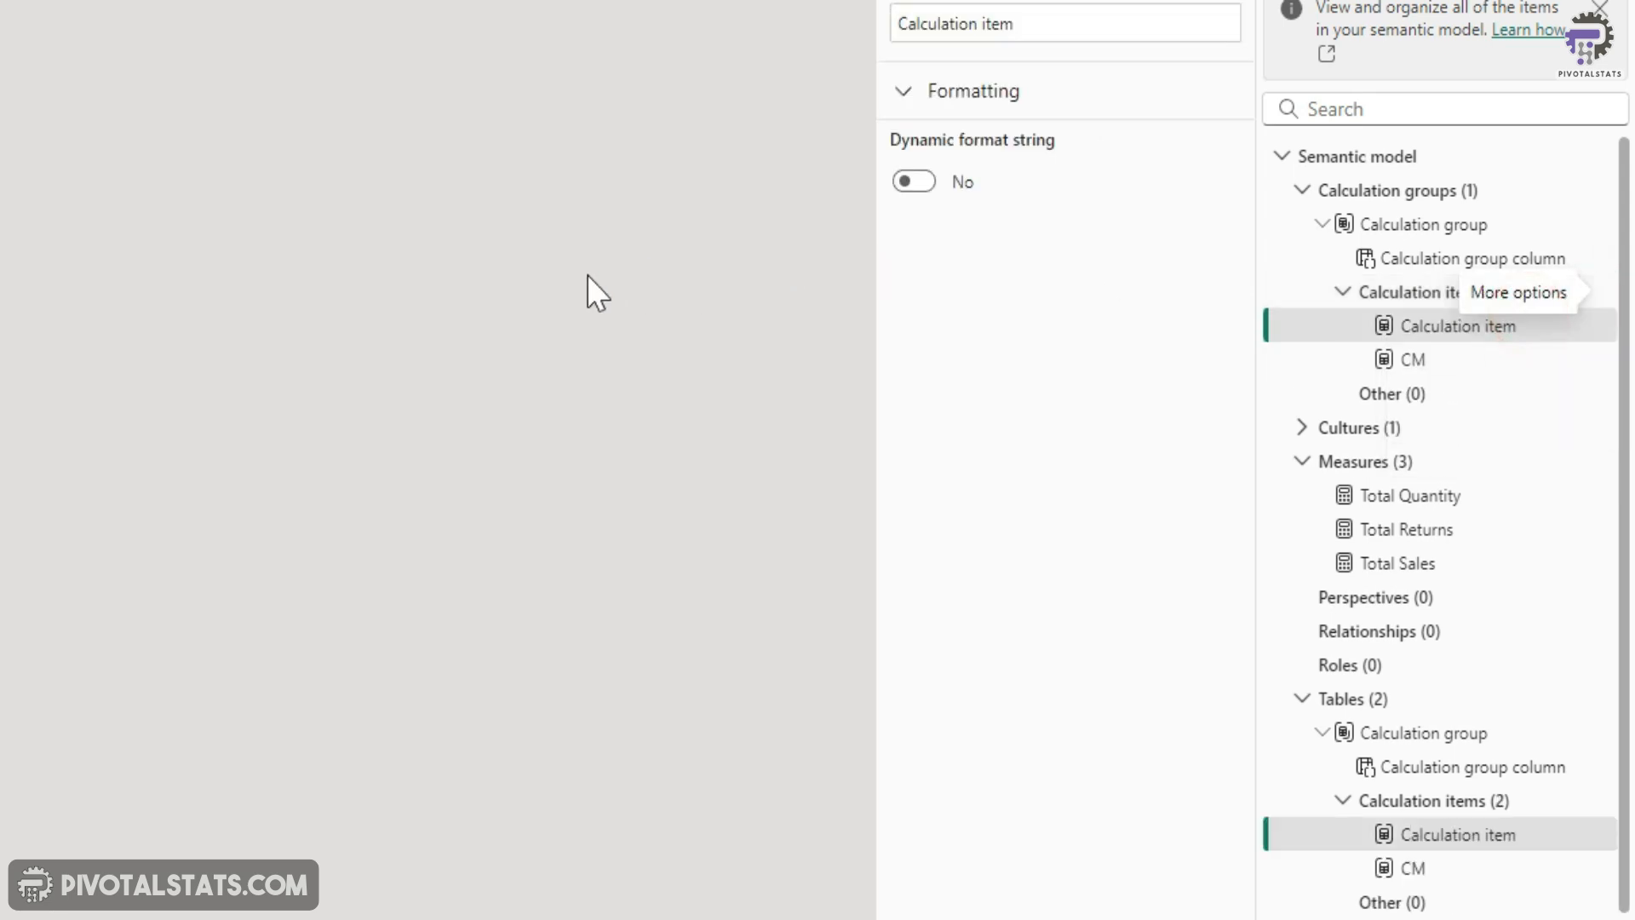
text(PM = CALCULATE()
key(shift+Return)
text(SELECTEDMEASURE())
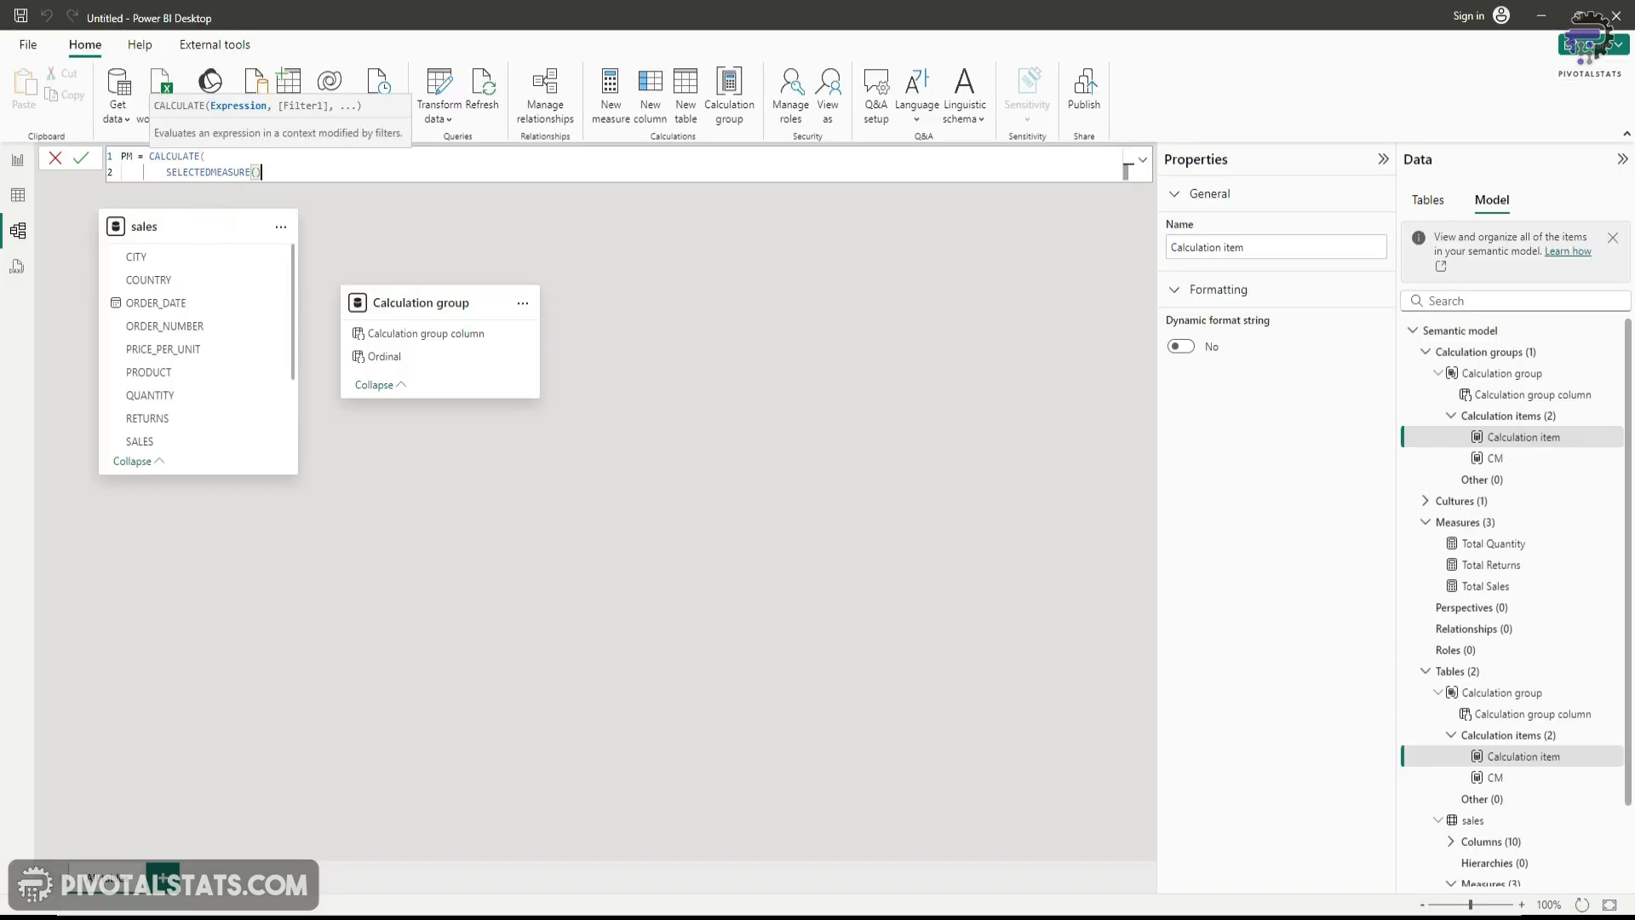
key(ctrl+v)
key(Return)
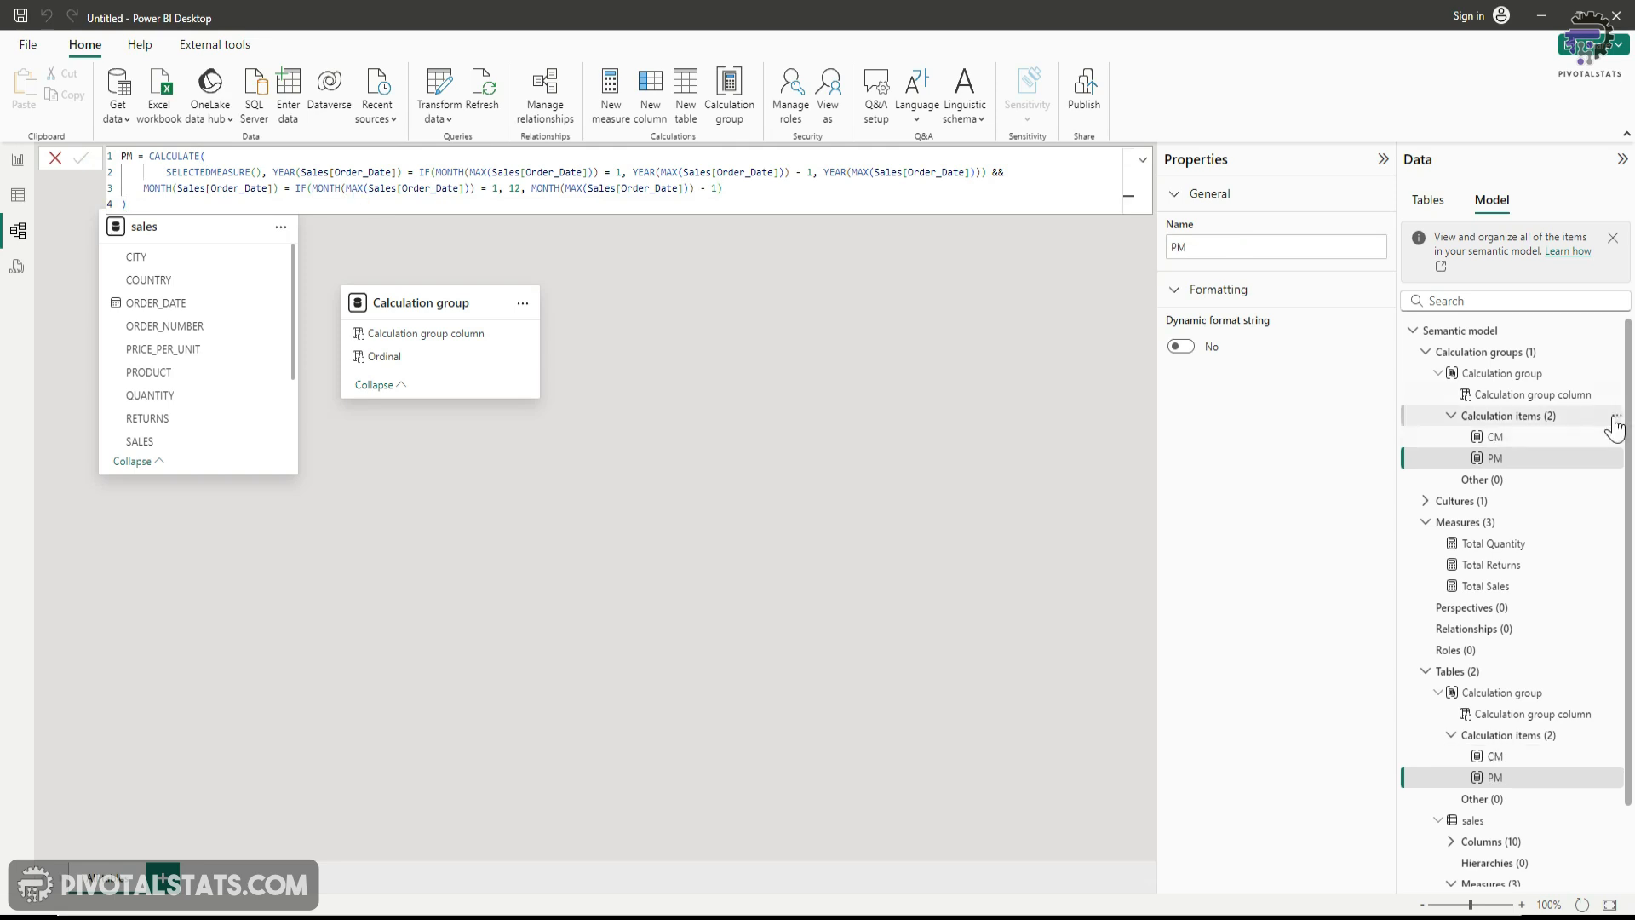
Add calculation item CQ that evaluates SELECTEDMEASURE() where the YEAR and QUARTER of Sales[Order_Date] match those of MAX(Sales[Order_Date]).
key(ctrl+a)
text(CQ = CALCULATE()
key(shift+Return)
text(SELECTEDMEASURE(),)
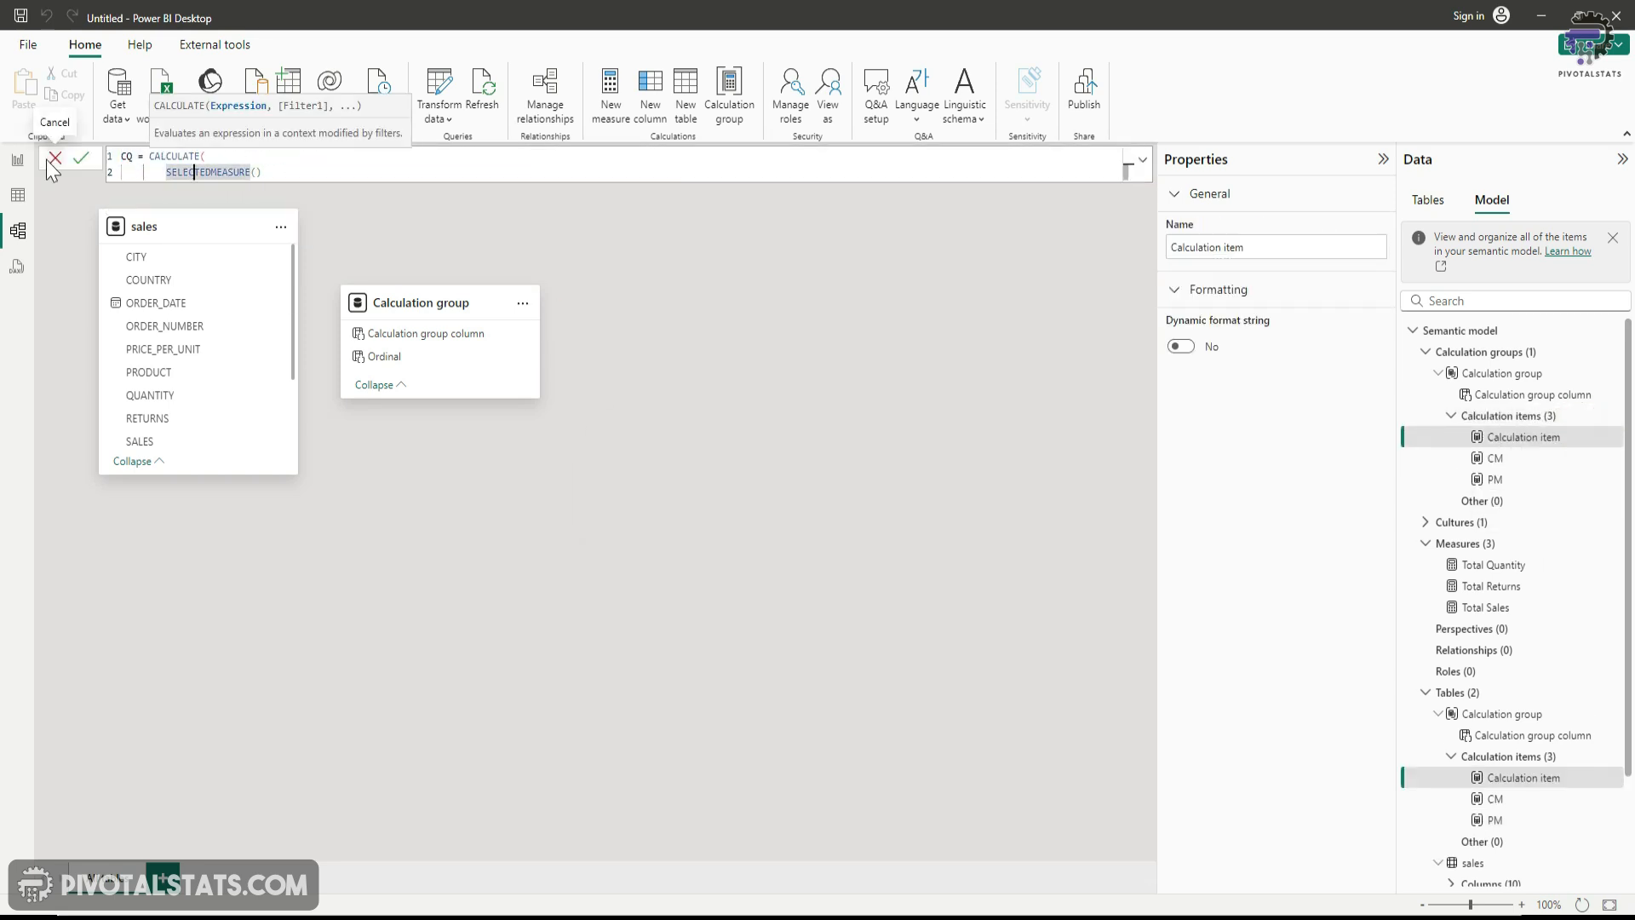
key(Escape)
key(ctrl+v)
click(80, 157)
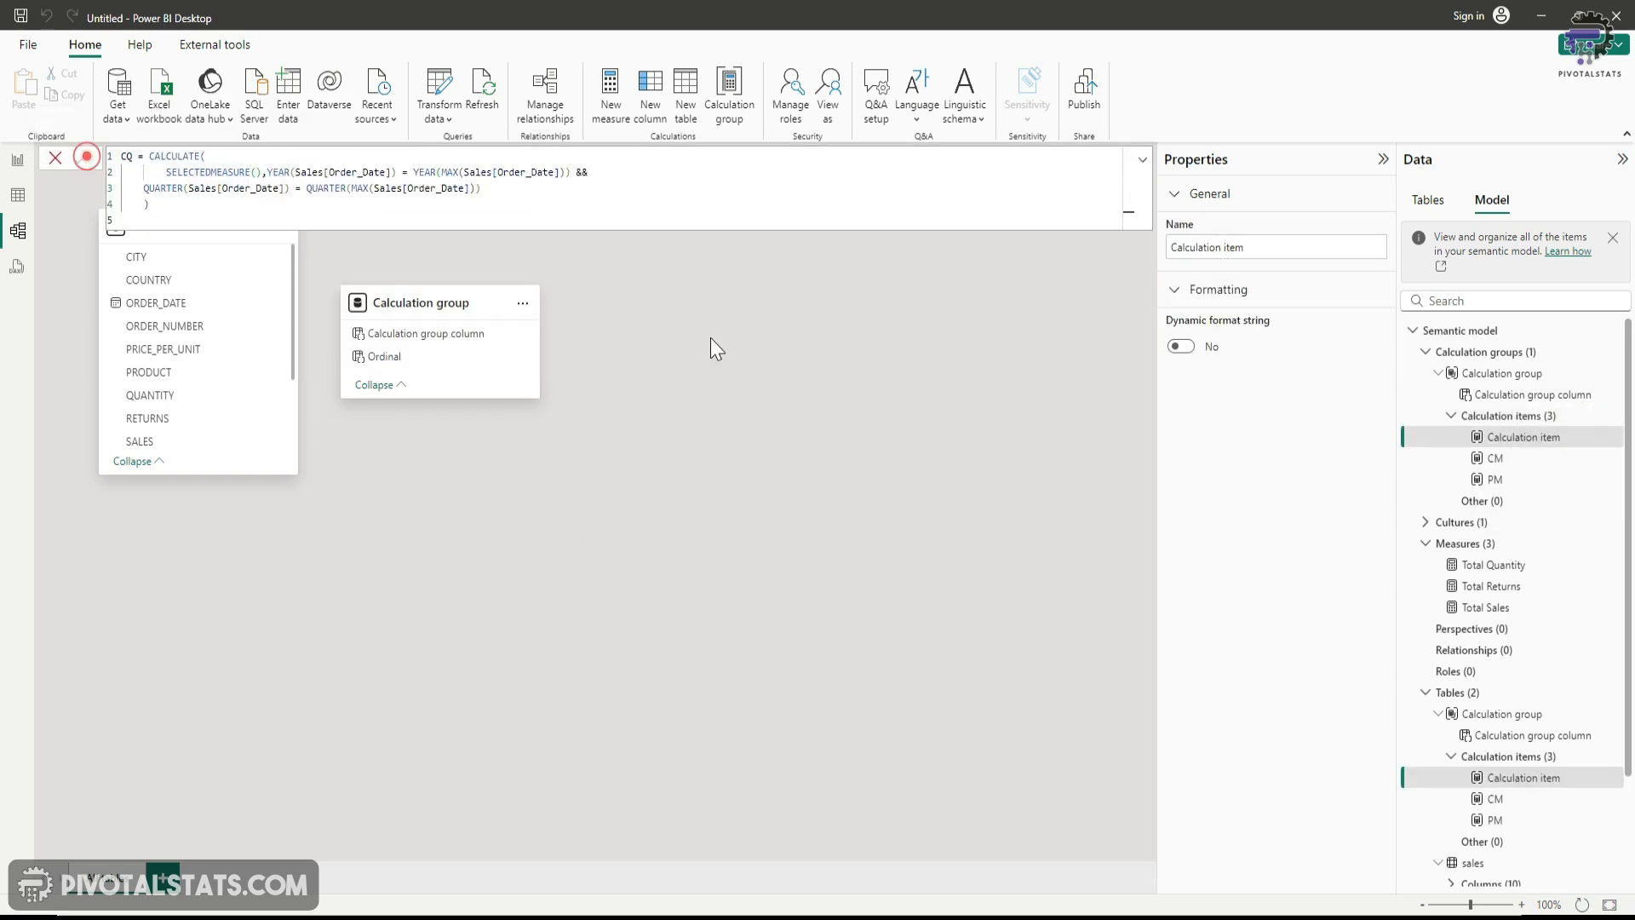
Add calculation item PQ with its prepared previous-quarter expression and commit it.
click(1613, 416)
click(1538, 439)
drag(207, 156, 132, 157)
text(PQ)
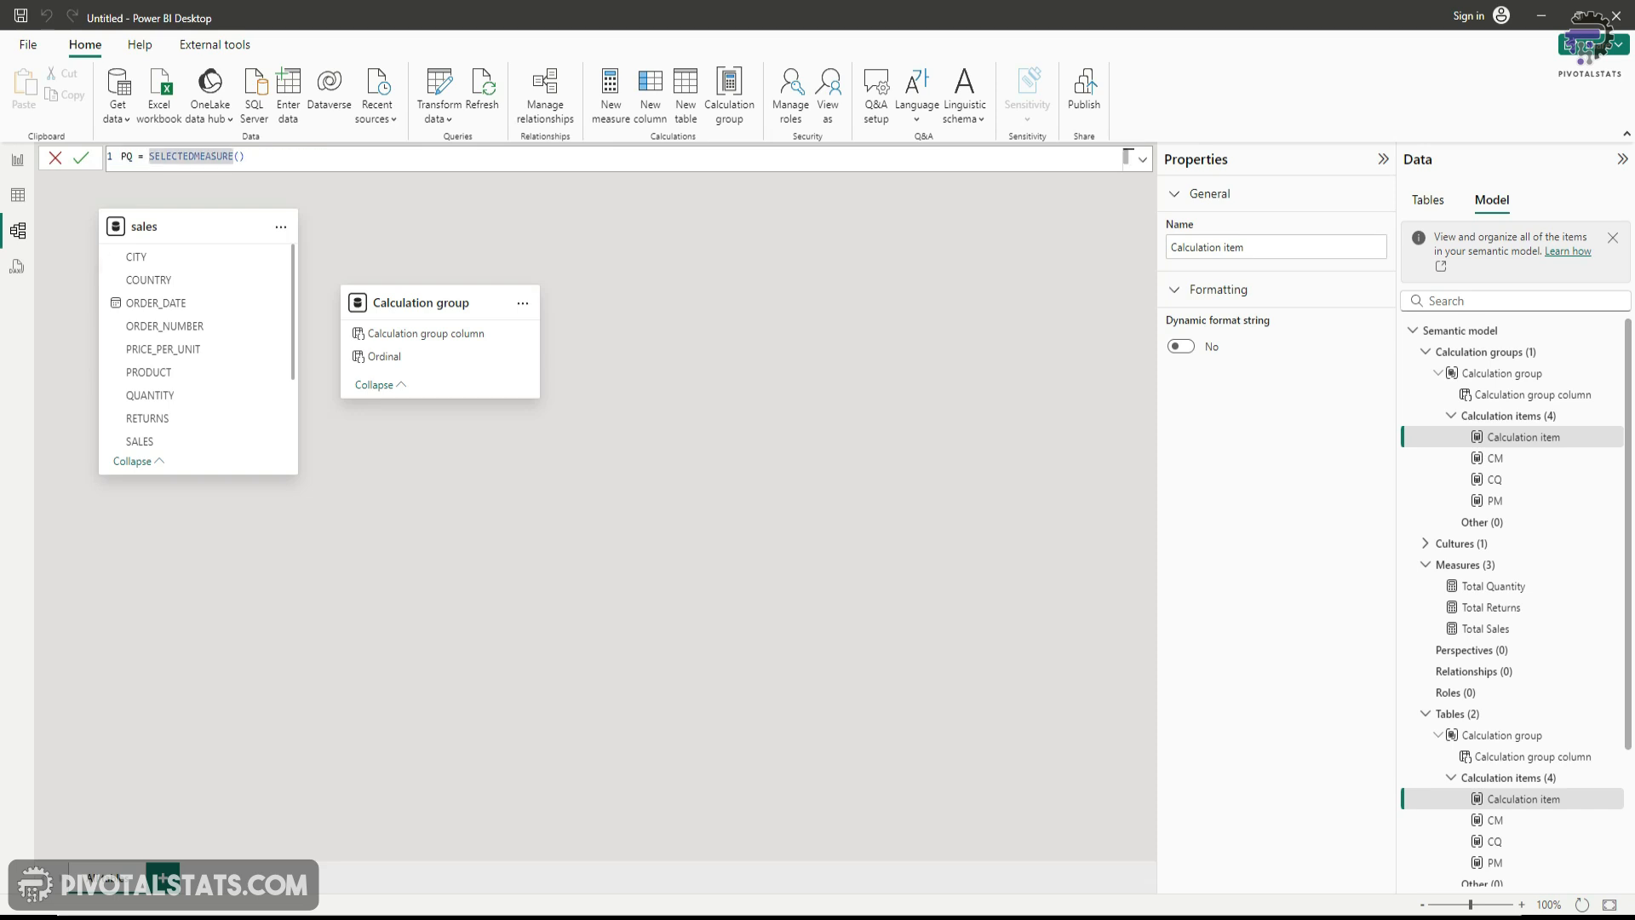
key(ctrl+v)
click(81, 157)
Add calculation item CY = CALCULATE(SELECTEDMEASURE(), YEAR(Sales[Order_Date]) = YEAR(MAX(Sales[Order_Date]))).
click(1612, 416)
click(1539, 439)
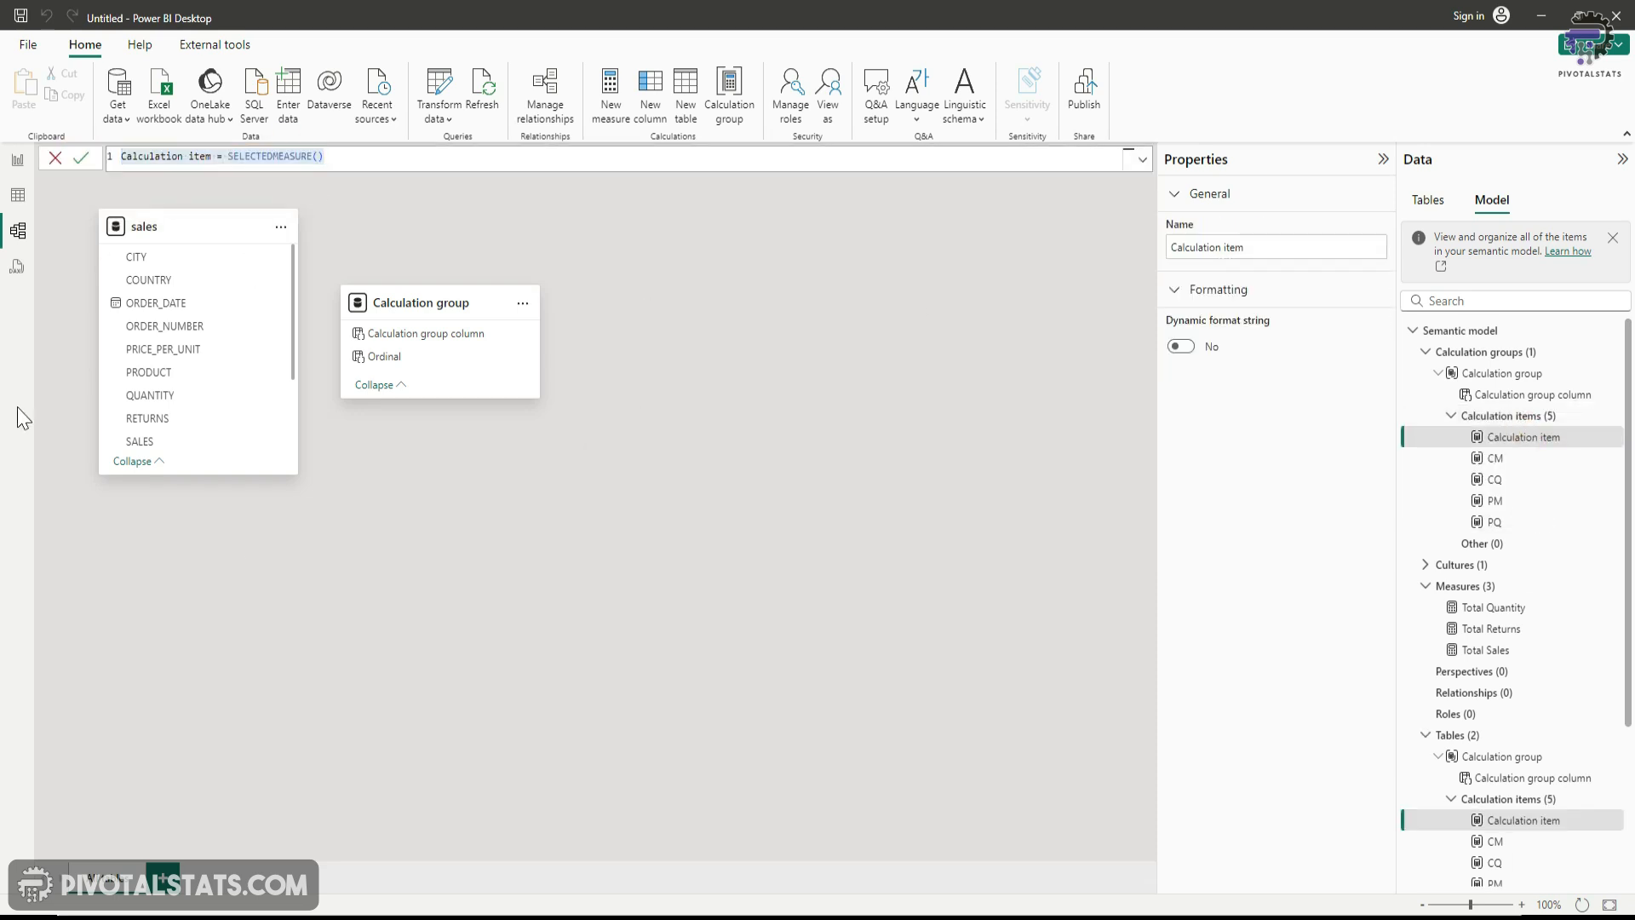
text(CY =     CALCULATE(         SELECTEDMEASURE(),YEAR(Sales[Order_Date]) = YEAR(MAX(Sales[Order_Date]))     ))
click(81, 158)
Add calculation item PY = CALCULATE(SELECTEDMEASURE(), YEAR(Sales[Order_Date]) = YEAR(MAX(Sales[Order_Date])) - 1).
click(1613, 416)
click(1538, 439)
text(PY =     CALCULATE(         SELECTEDMEASURE(),YEAR(Sales[Order_Date]) = YEAR(MAX(Sales[Order_Date])) - 1     ))
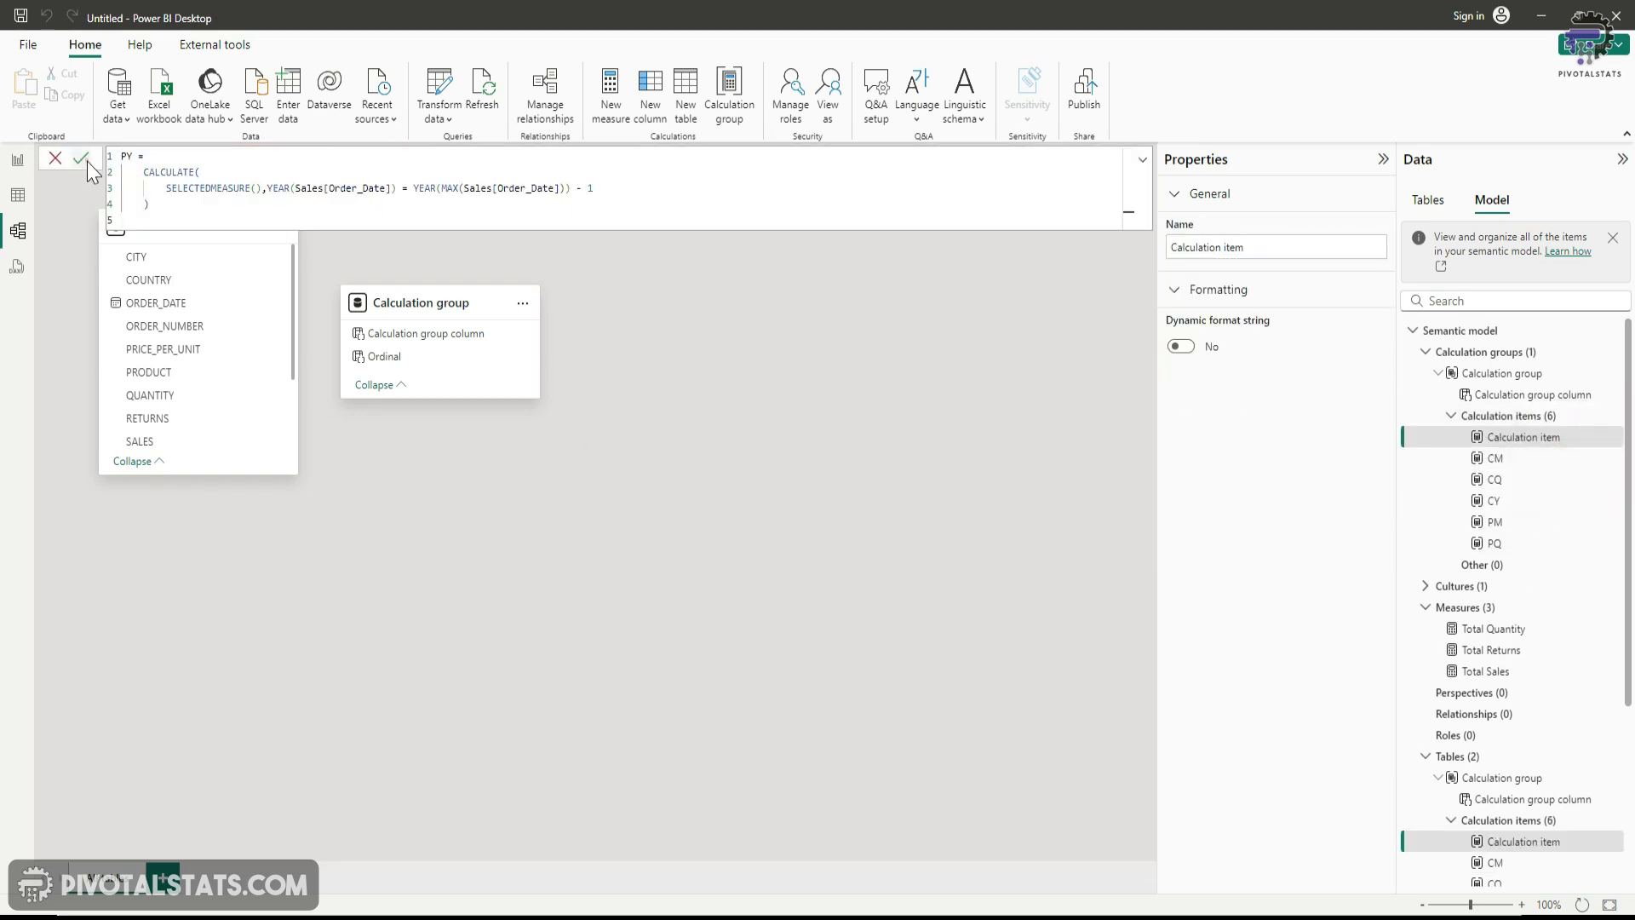
click(81, 157)
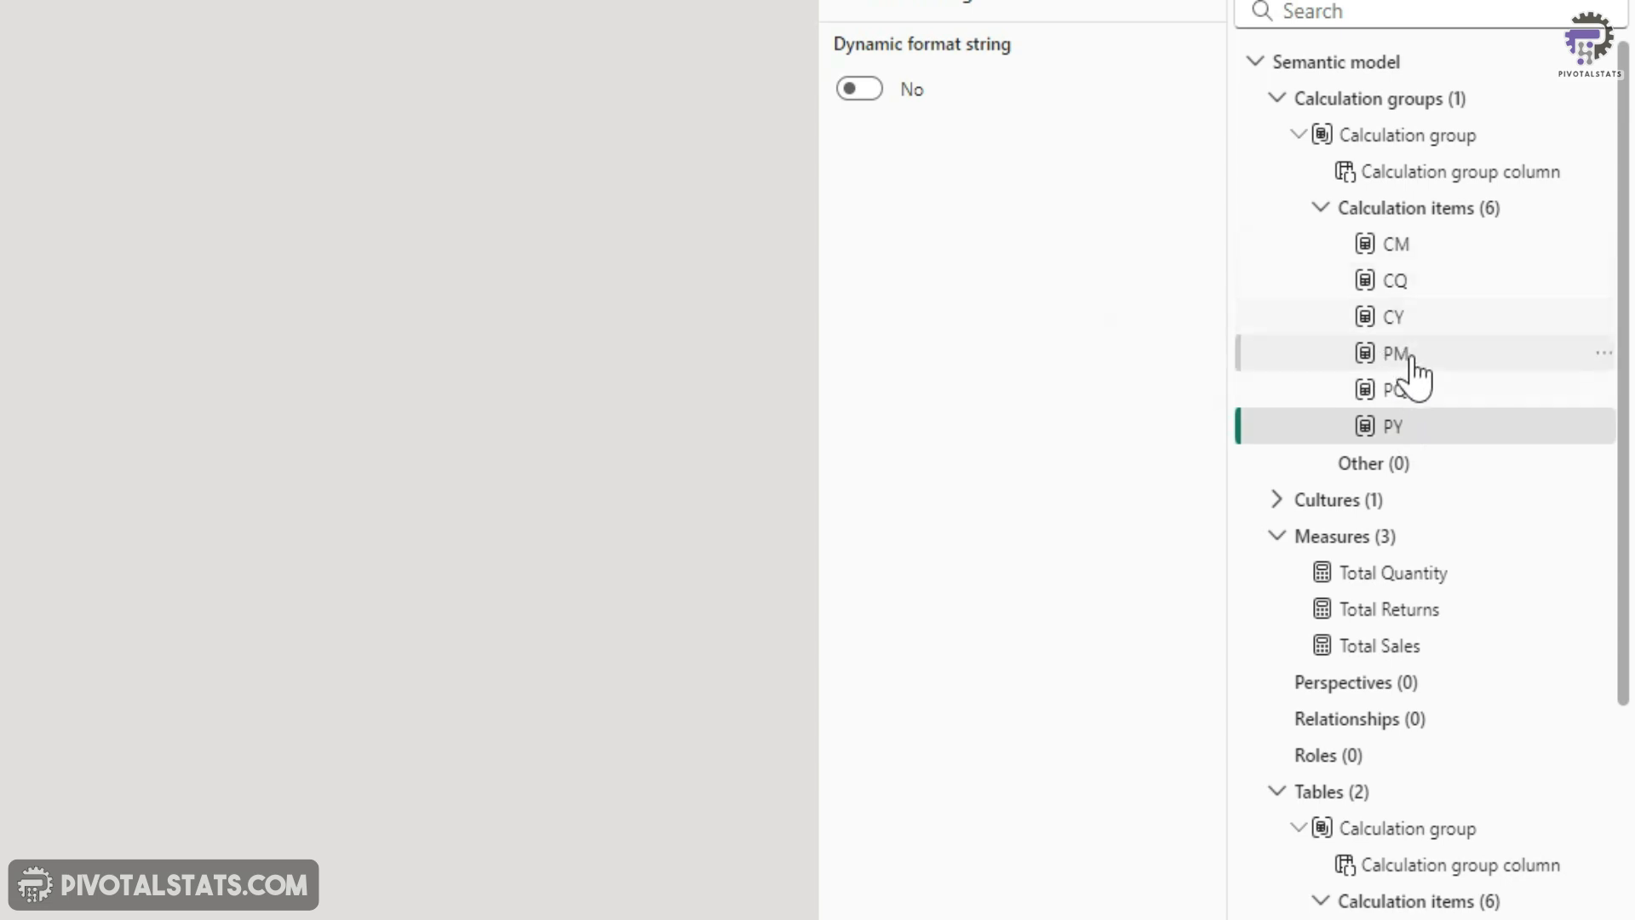
Reorder the calculation items so PM follows CM and PQ follows CQ, giving the order CM, PM, CQ, PQ, CY, PY.
click(1601, 353)
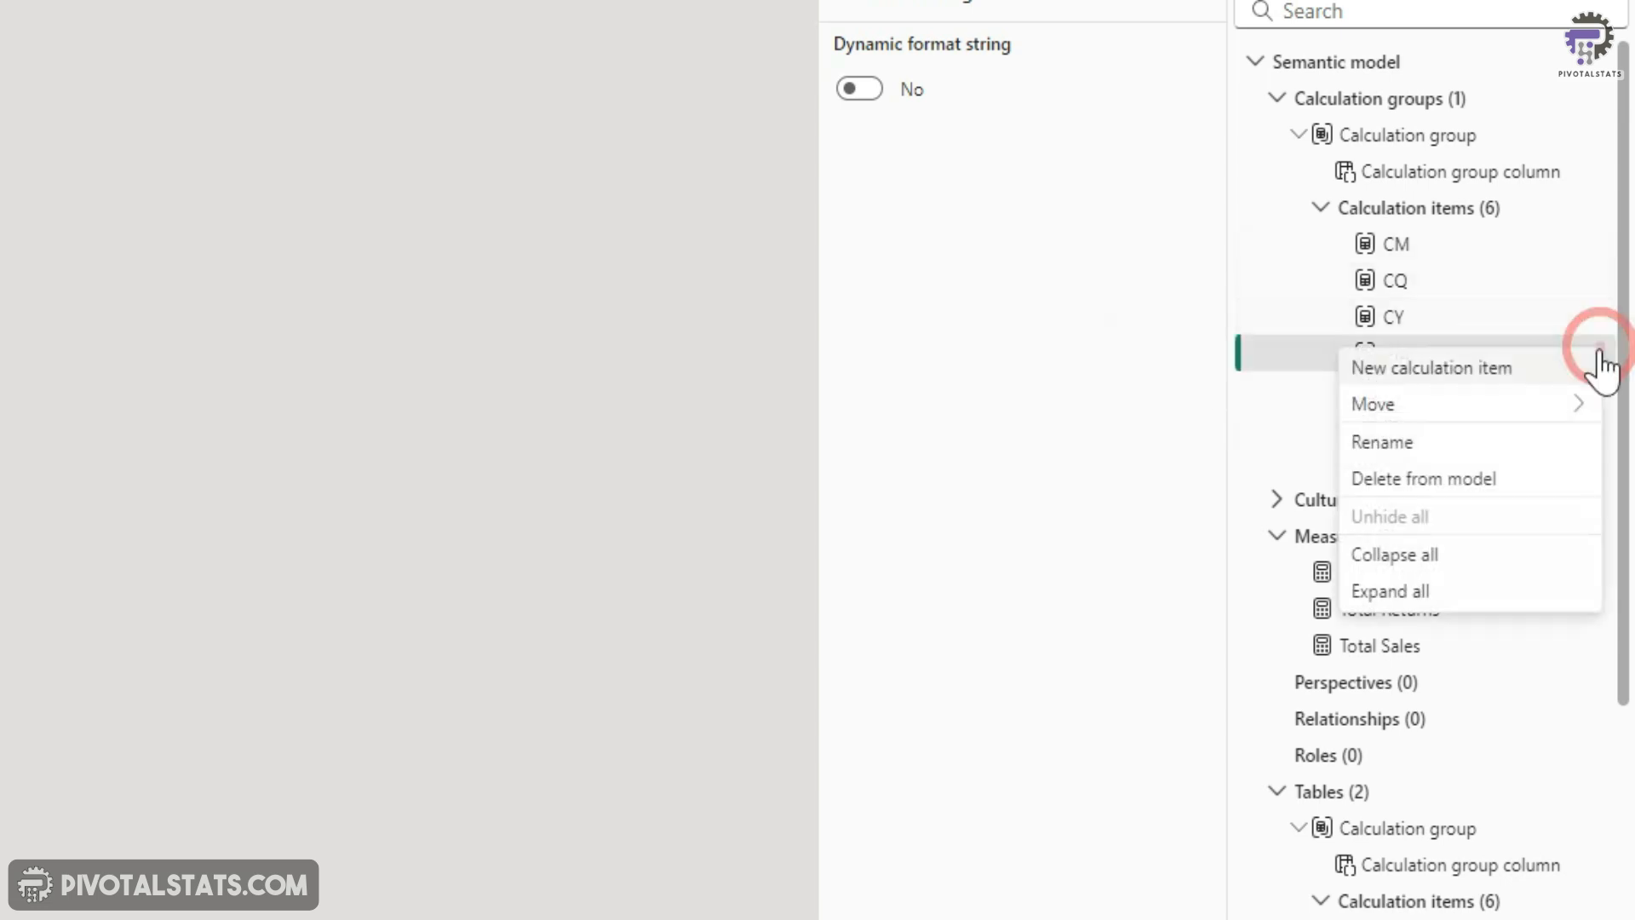
click(1478, 402)
click(1243, 411)
click(1602, 313)
click(1492, 380)
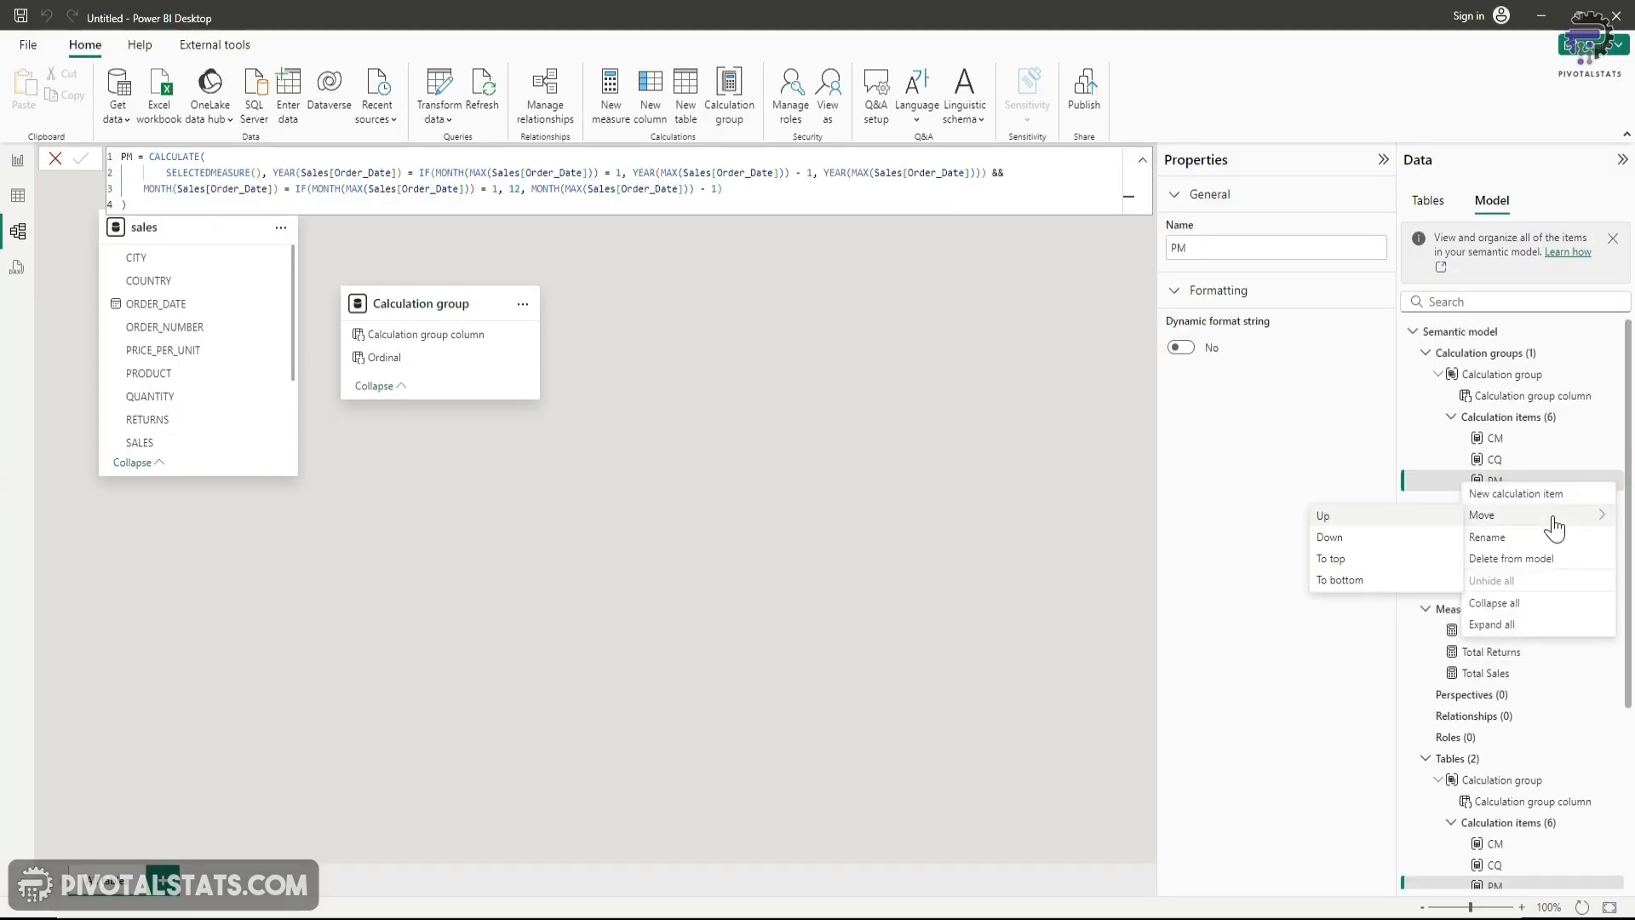
click(1117, 375)
click(1617, 523)
click(1534, 557)
click(1414, 559)
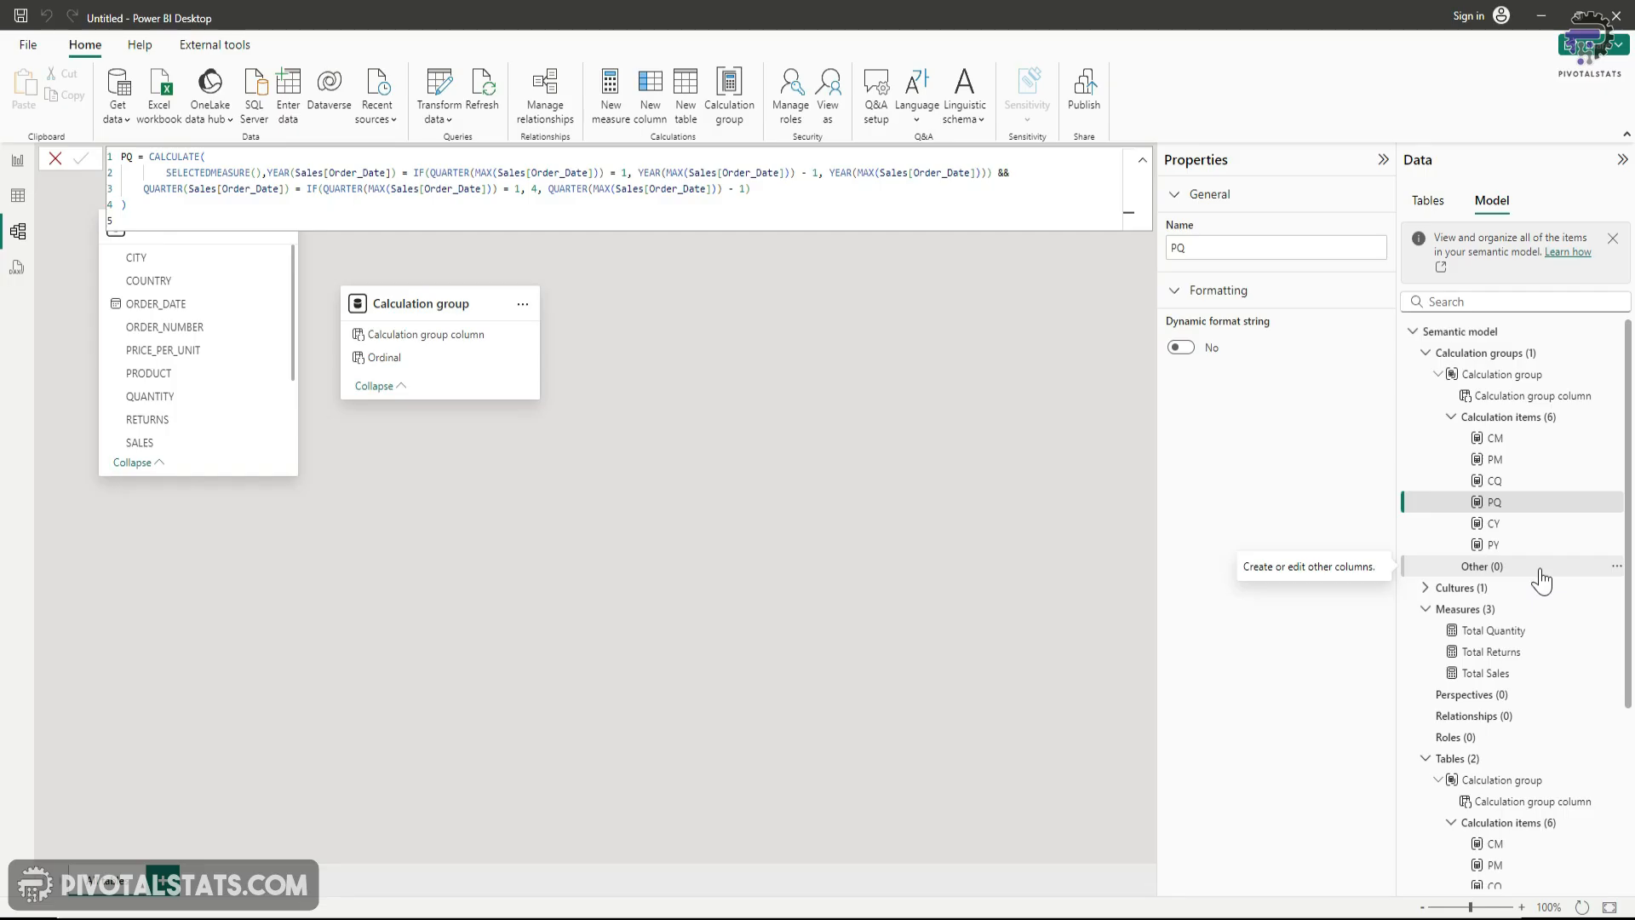
Create a slicer on the report page from ORDER_DATE, using the plain date field instead of the date hierarchy.
click(18, 165)
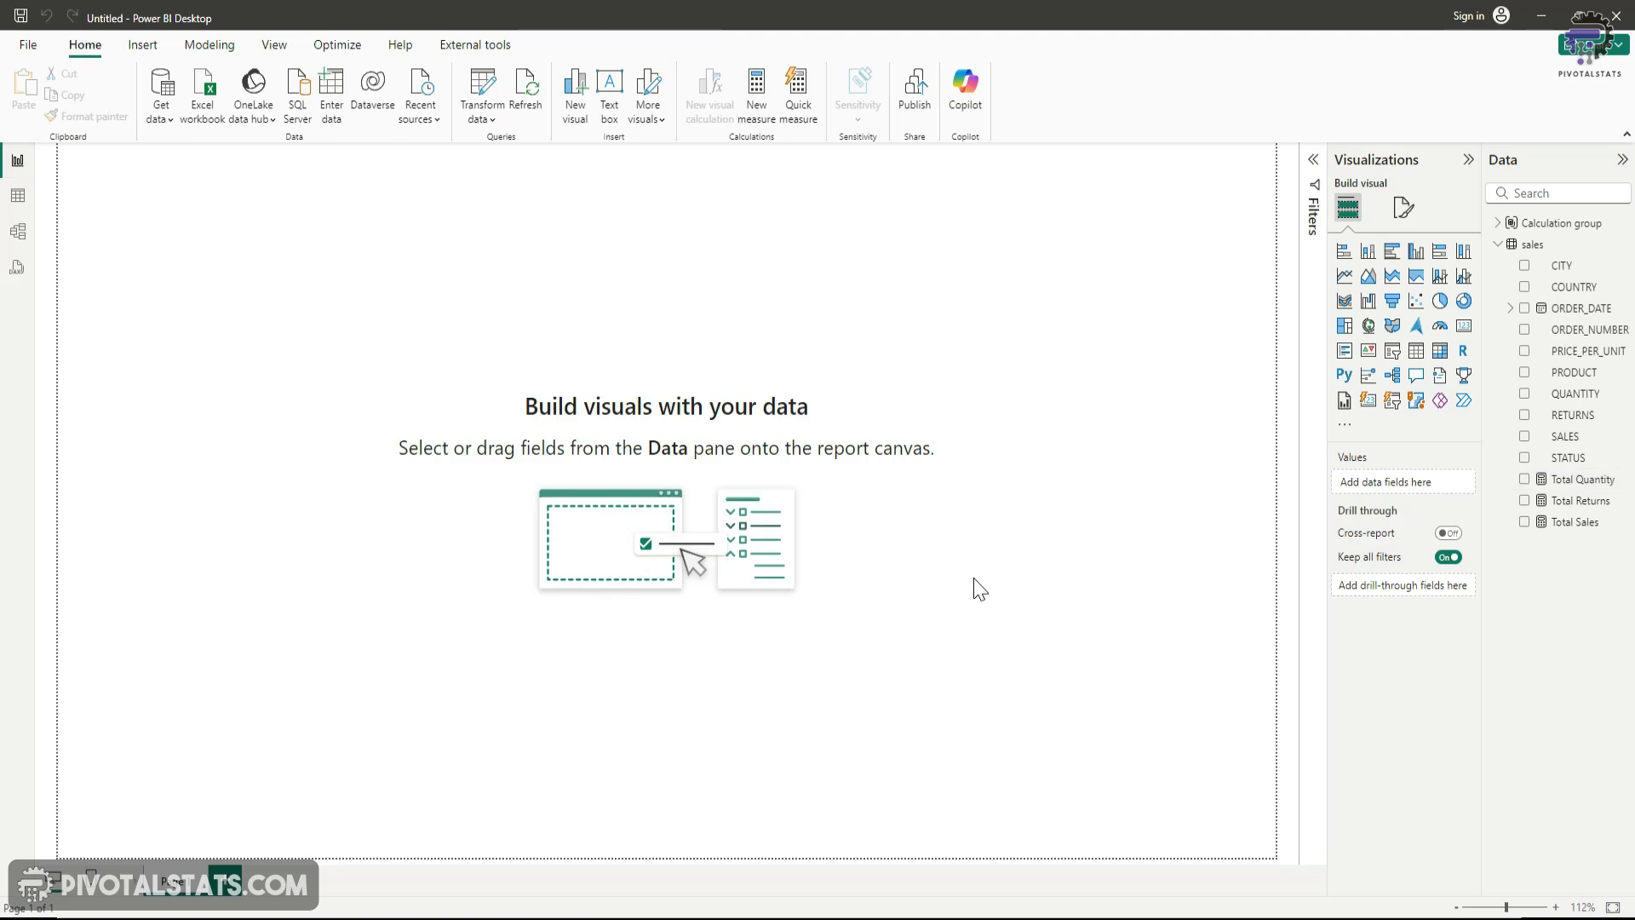
click(1525, 308)
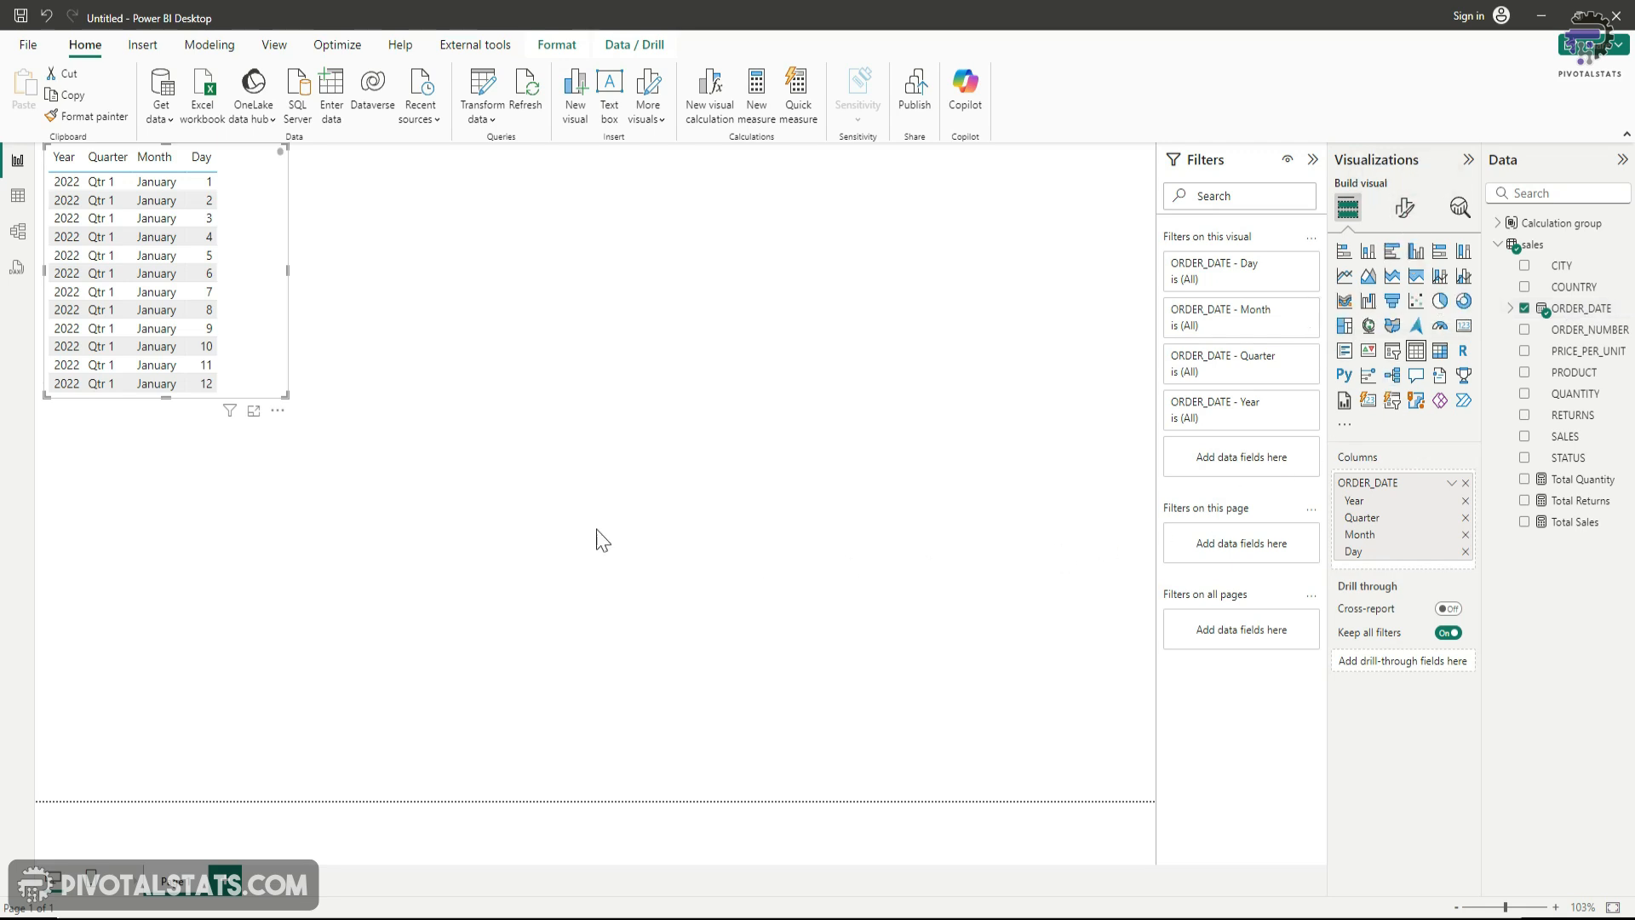
click(18, 237)
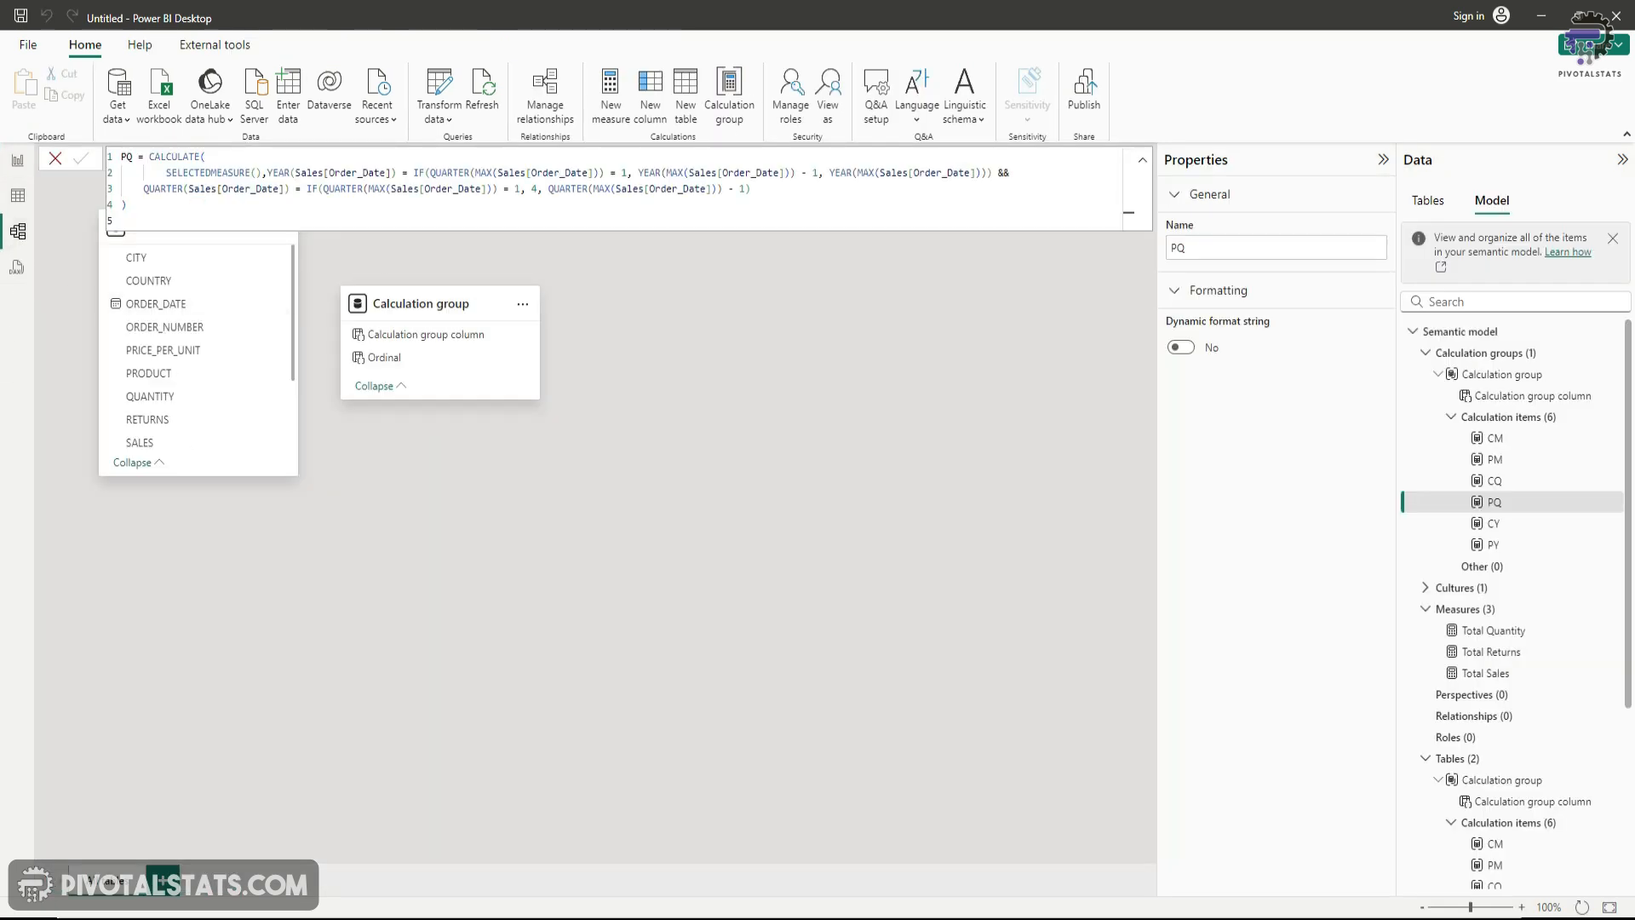
click(18, 160)
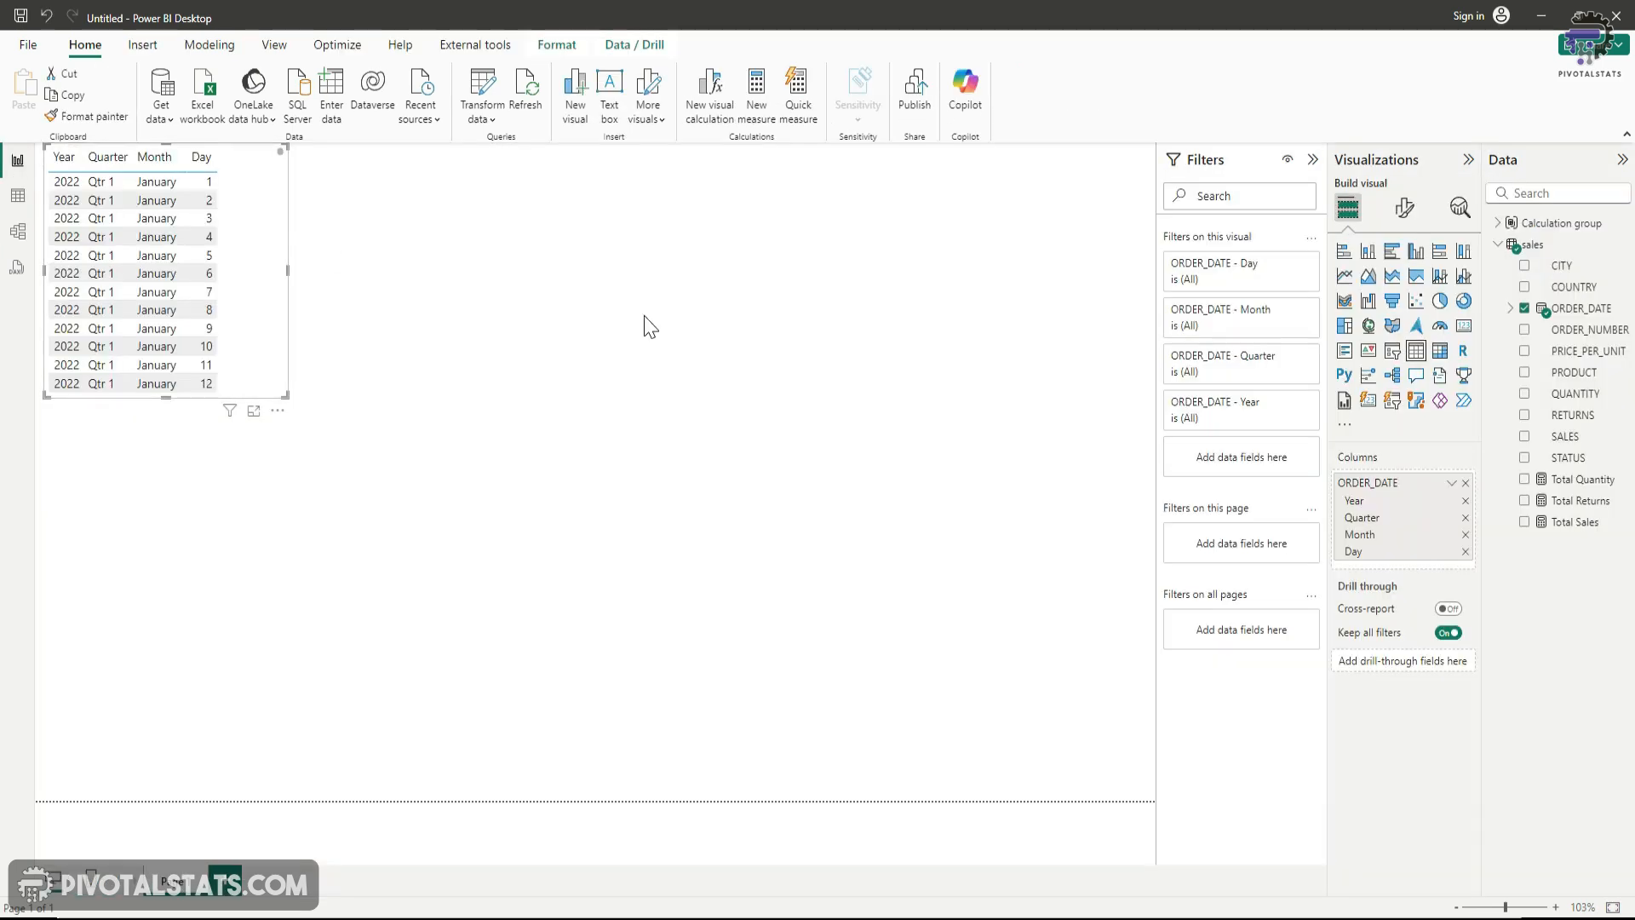
click(1393, 352)
click(1451, 483)
click(1493, 547)
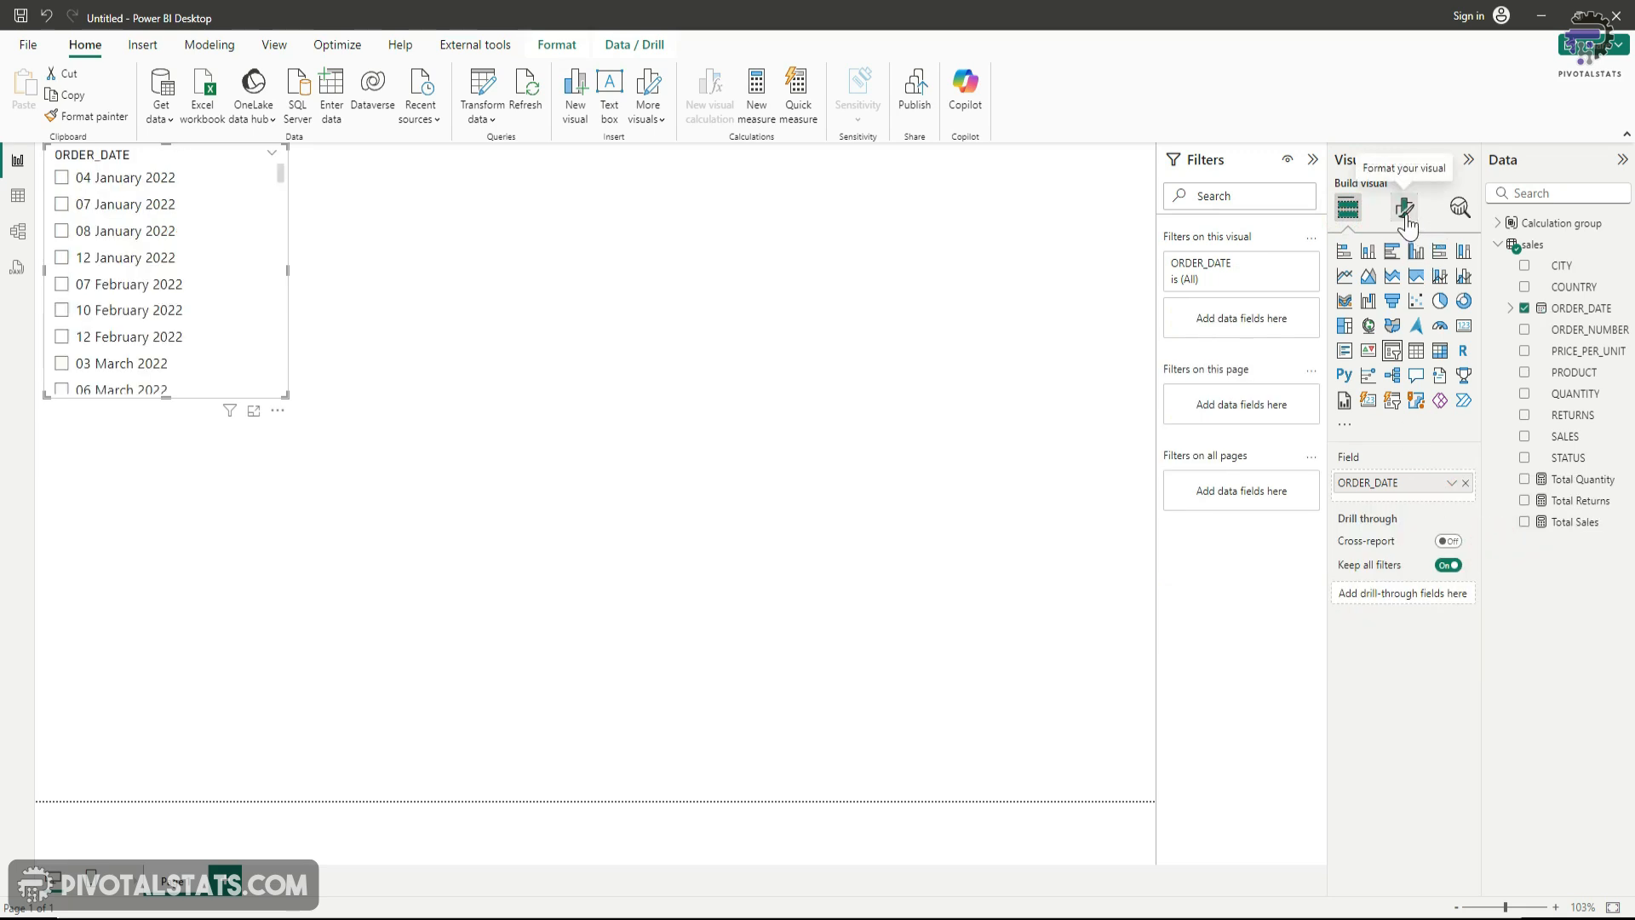
Set the ORDER_DATE slicer's style to Between, place it in the report page's upper-right corner and reduce its height.
click(1407, 219)
click(1403, 340)
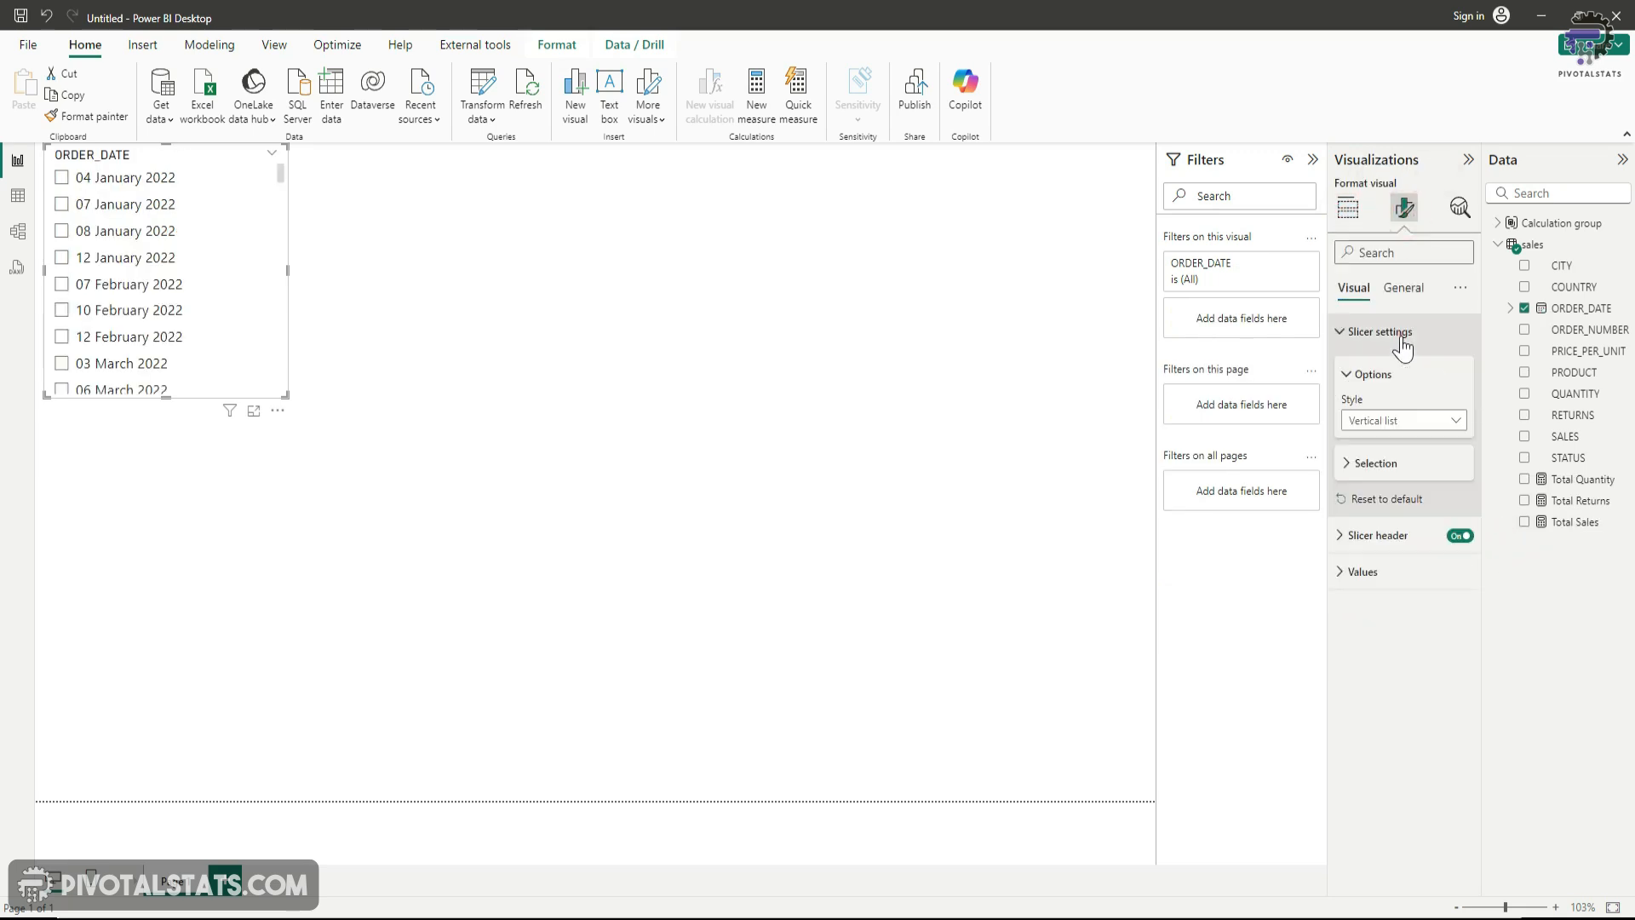
click(1407, 414)
click(1393, 492)
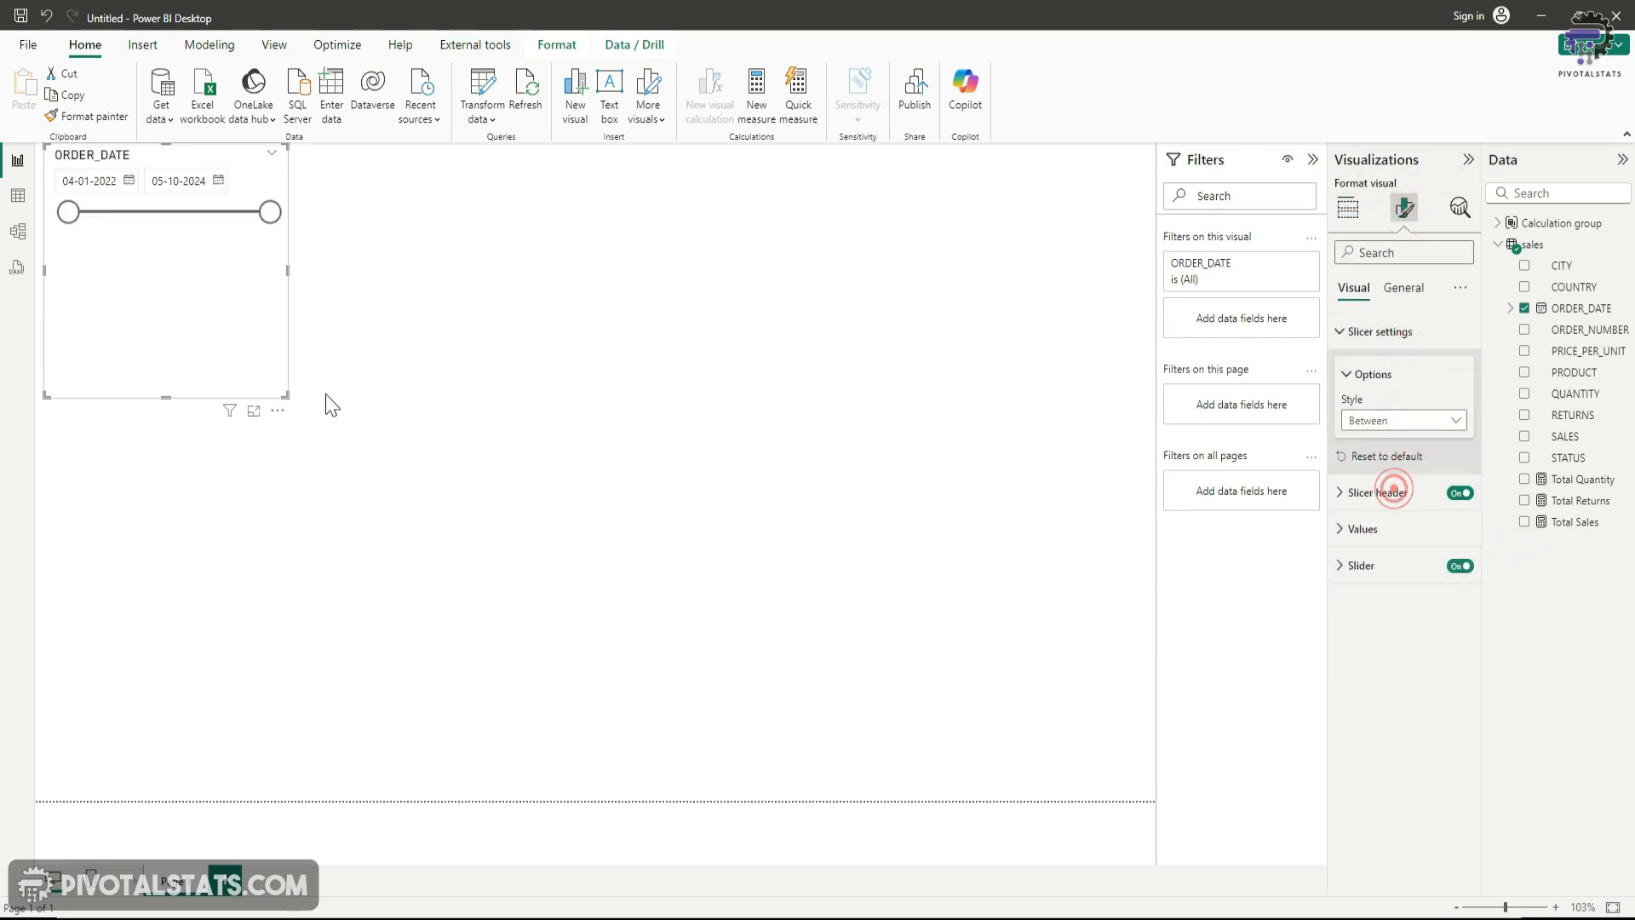
drag(237, 310, 1078, 311)
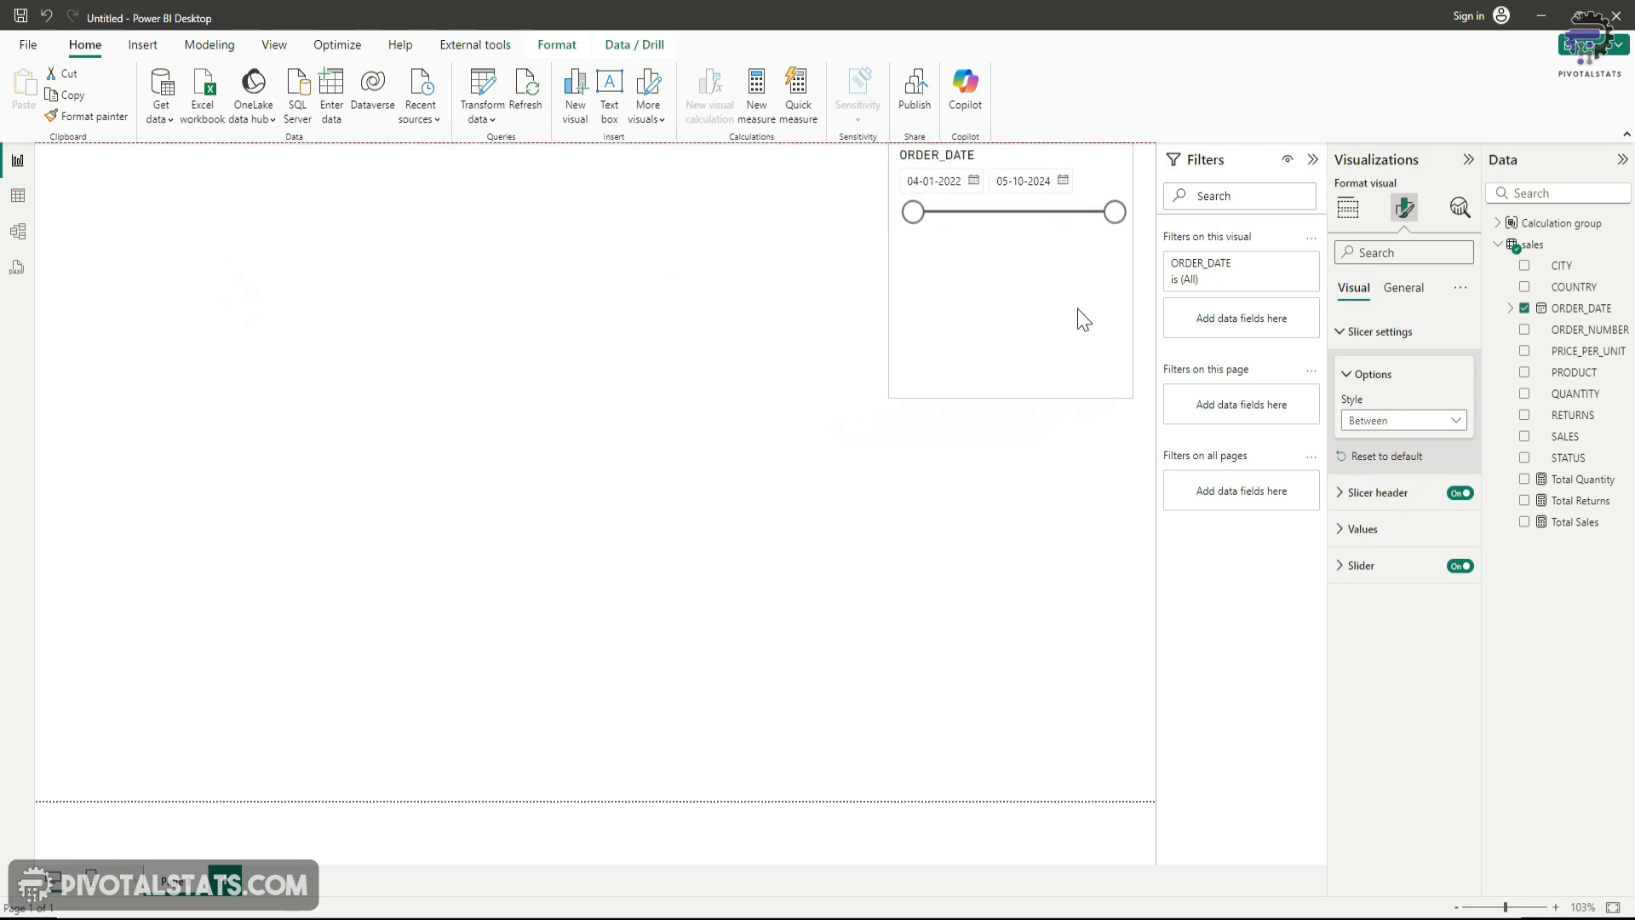
drag(1007, 398, 1010, 274)
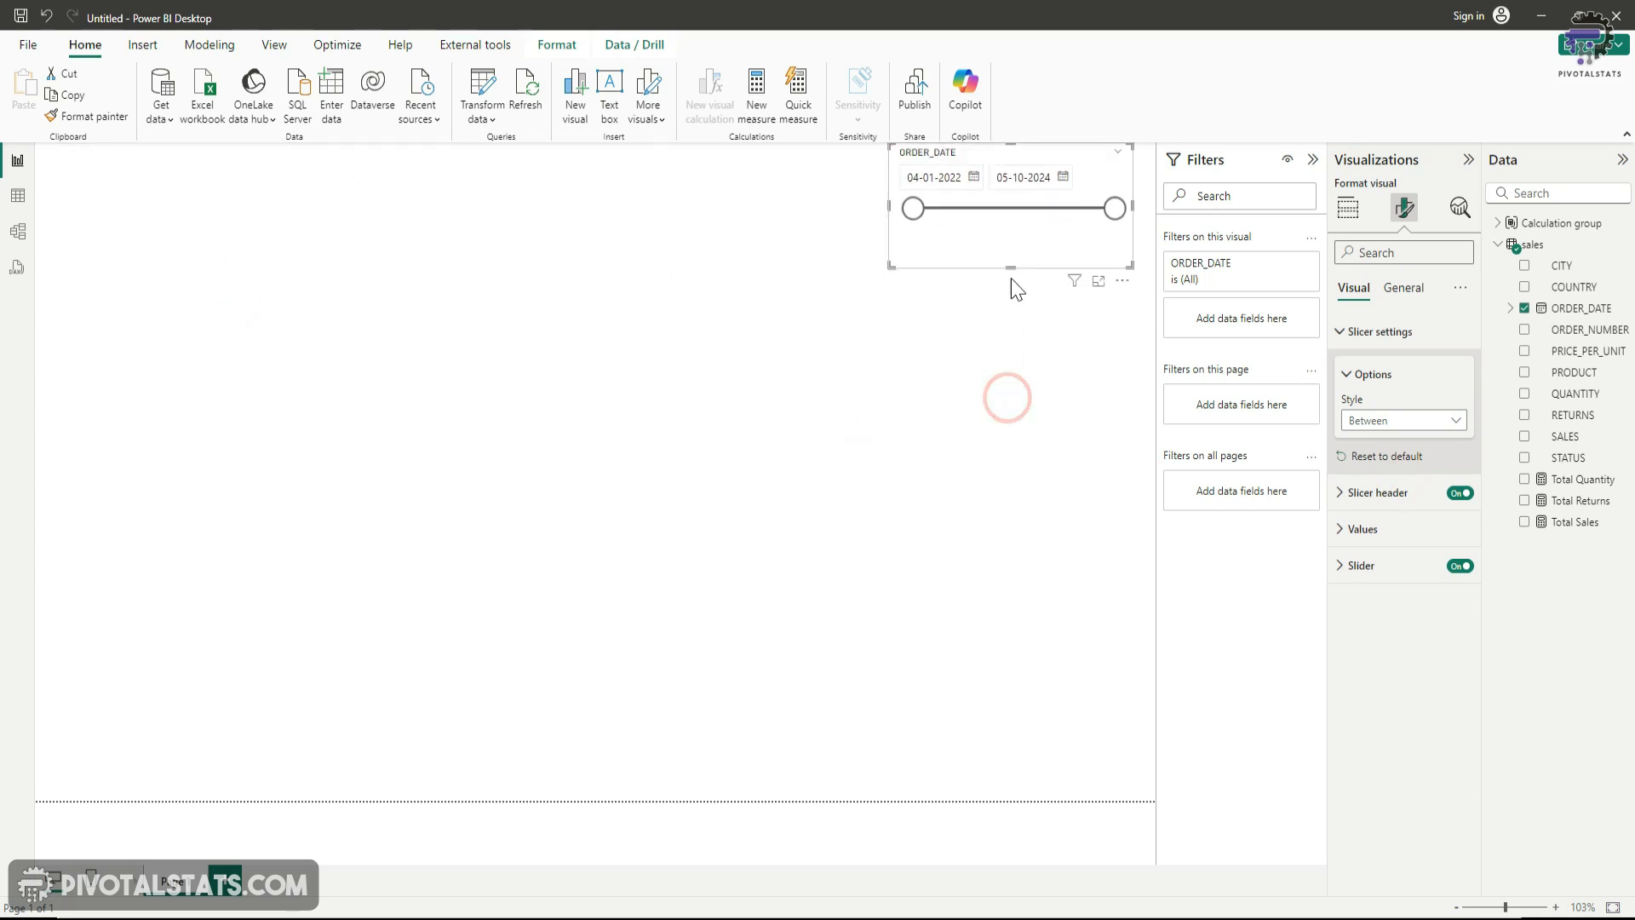
click(815, 373)
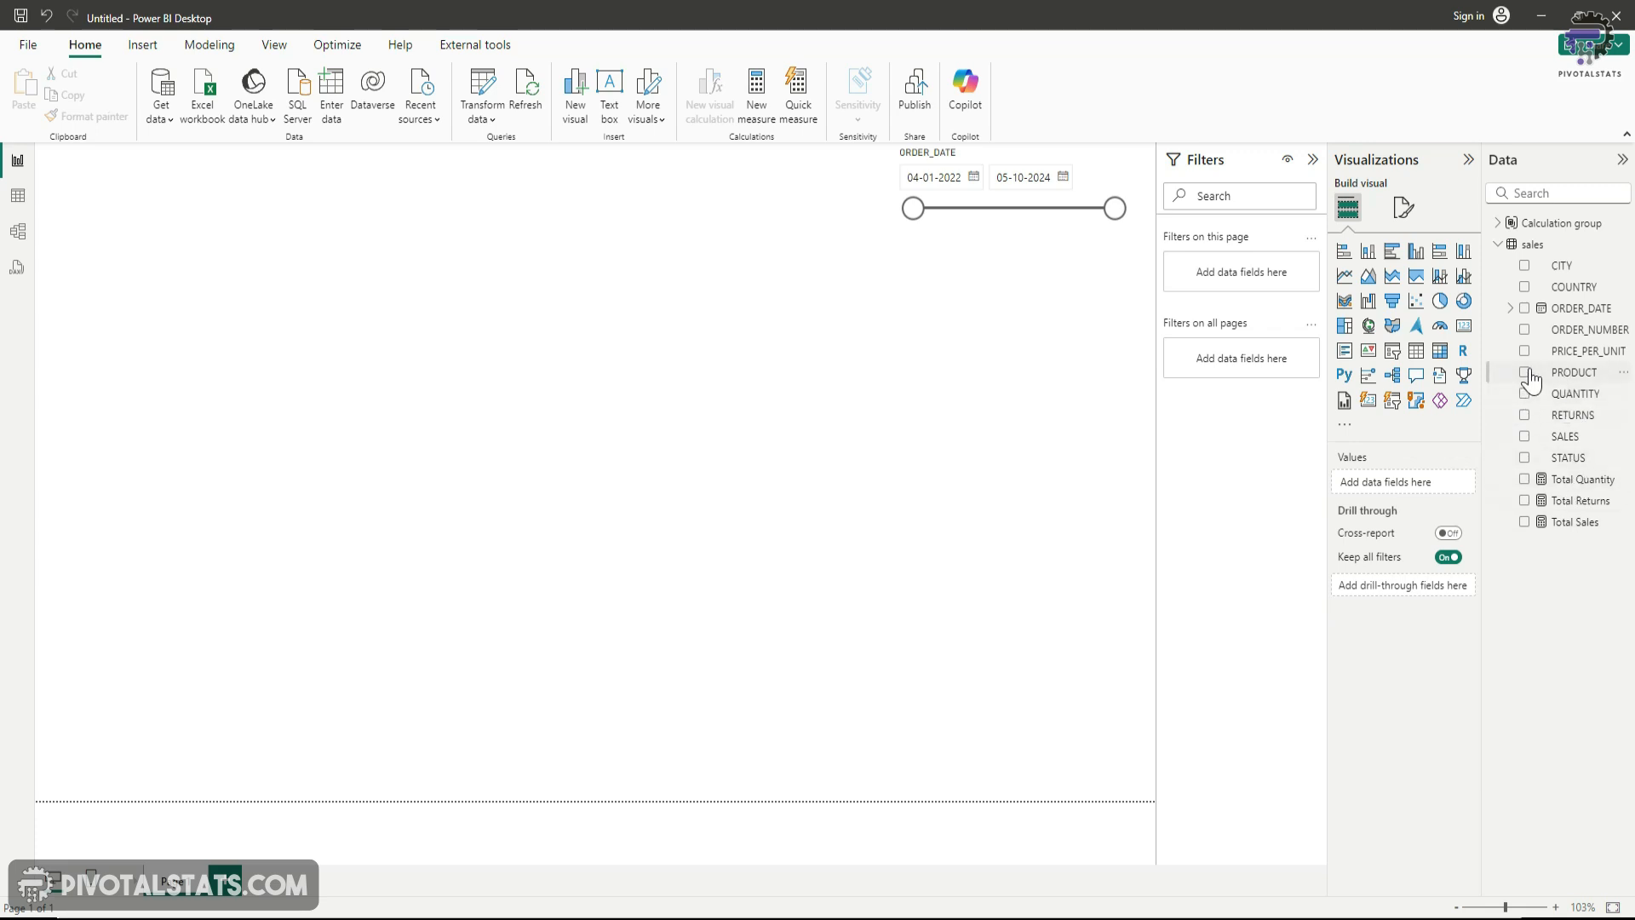
Build a table visual with COUNTRY, PRODUCT and Total Sales, placed on the left side of the report page and slightly widened.
click(1525, 287)
click(1525, 374)
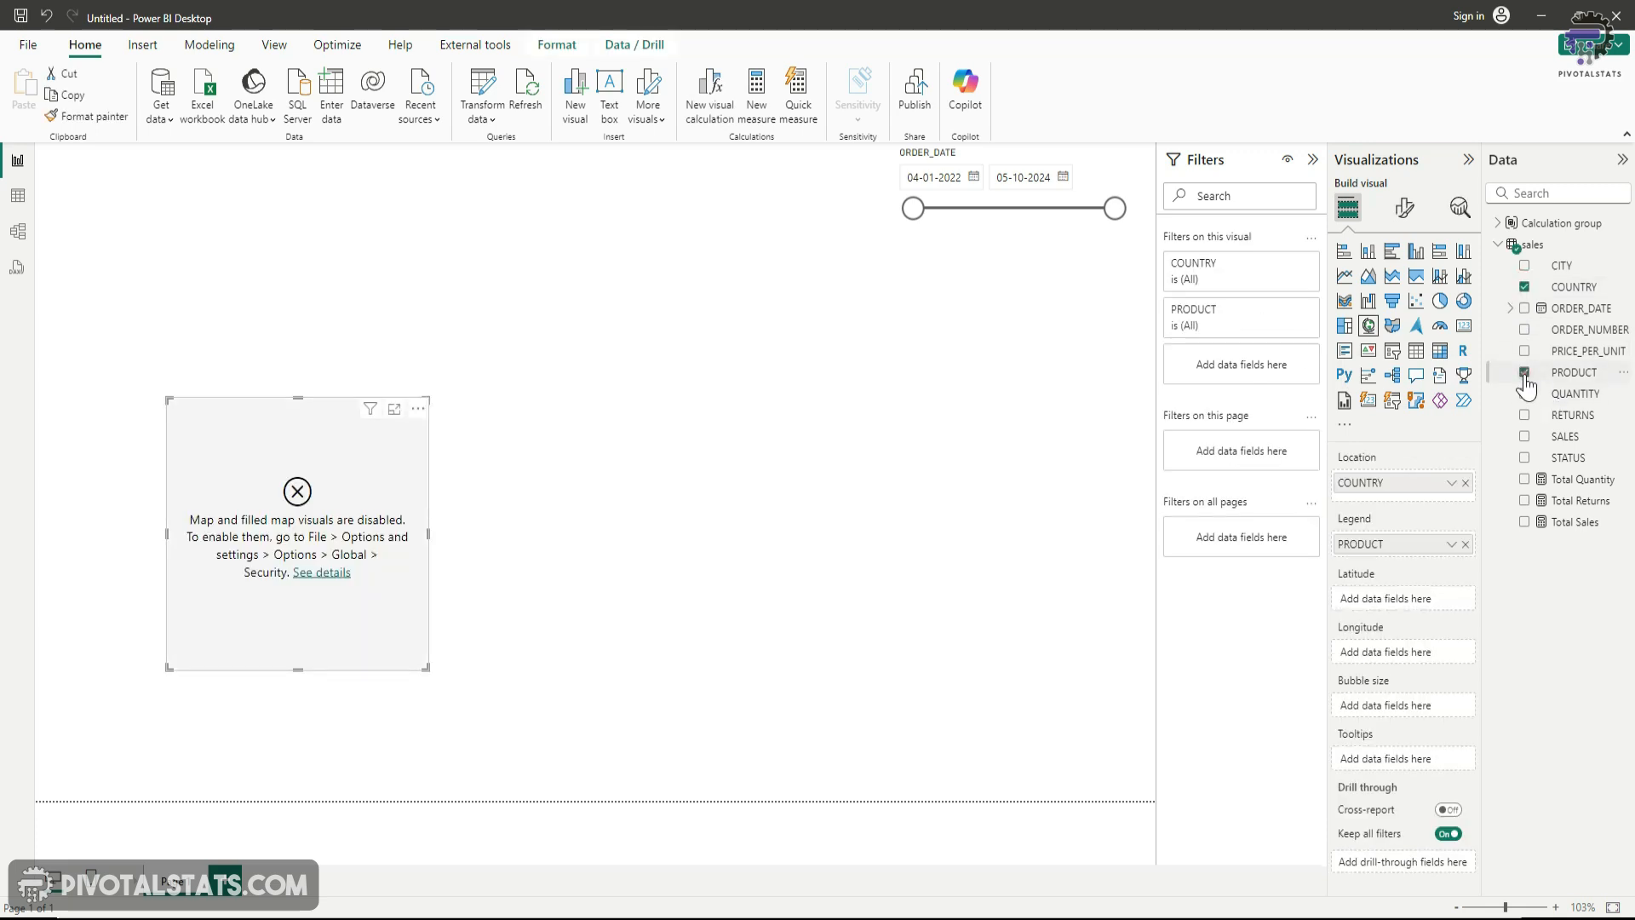
click(1415, 353)
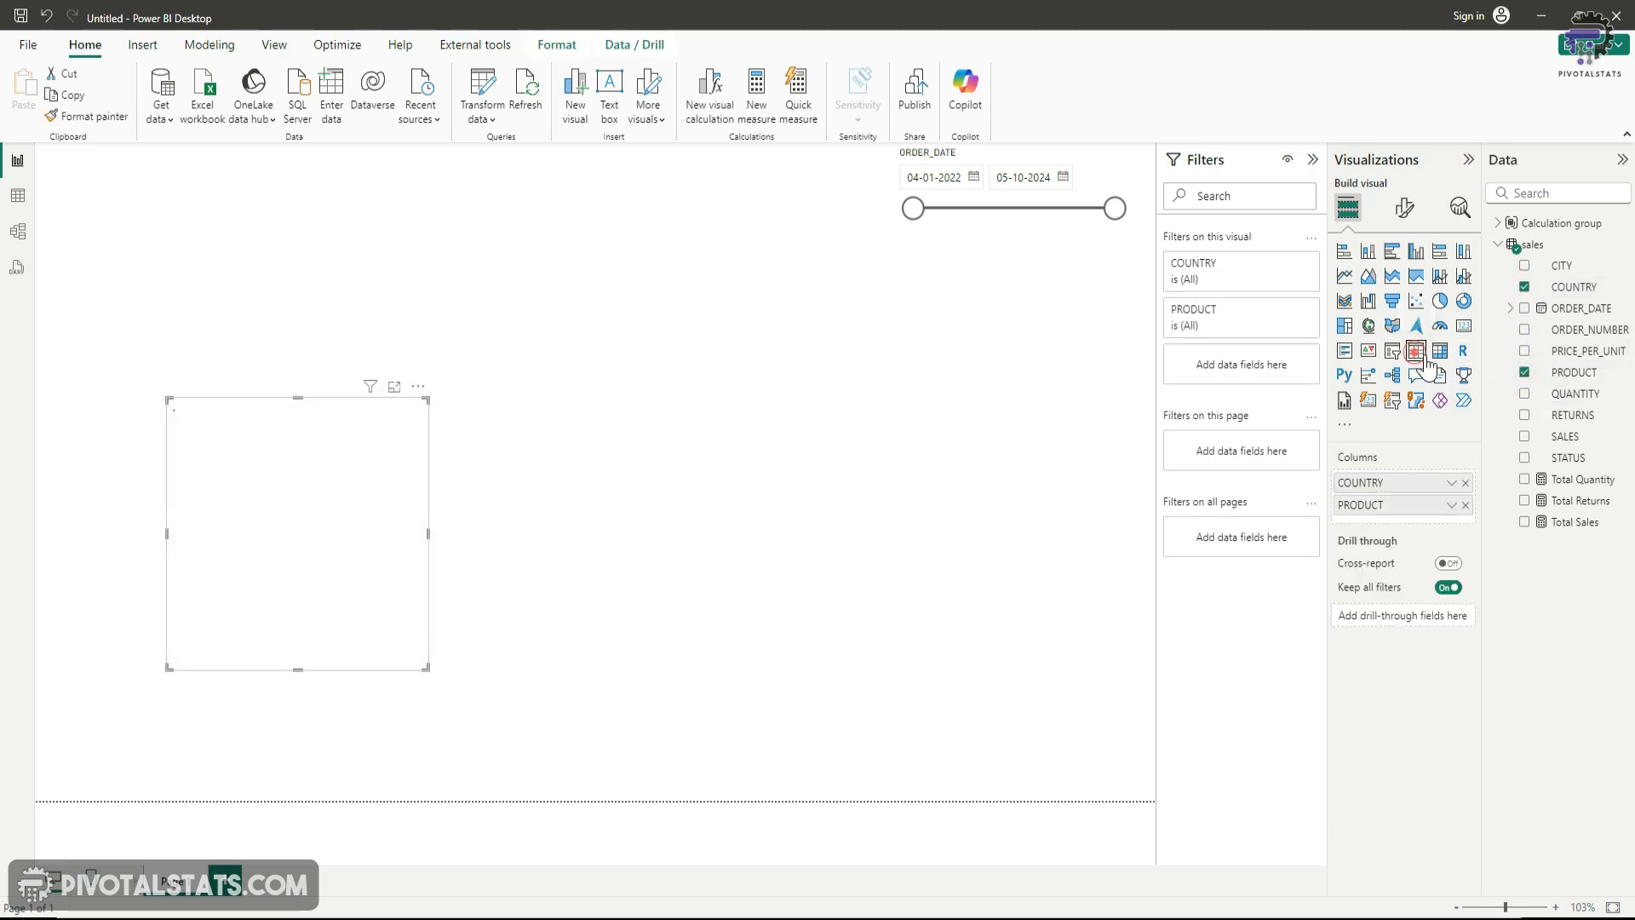
drag(320, 544, 279, 427)
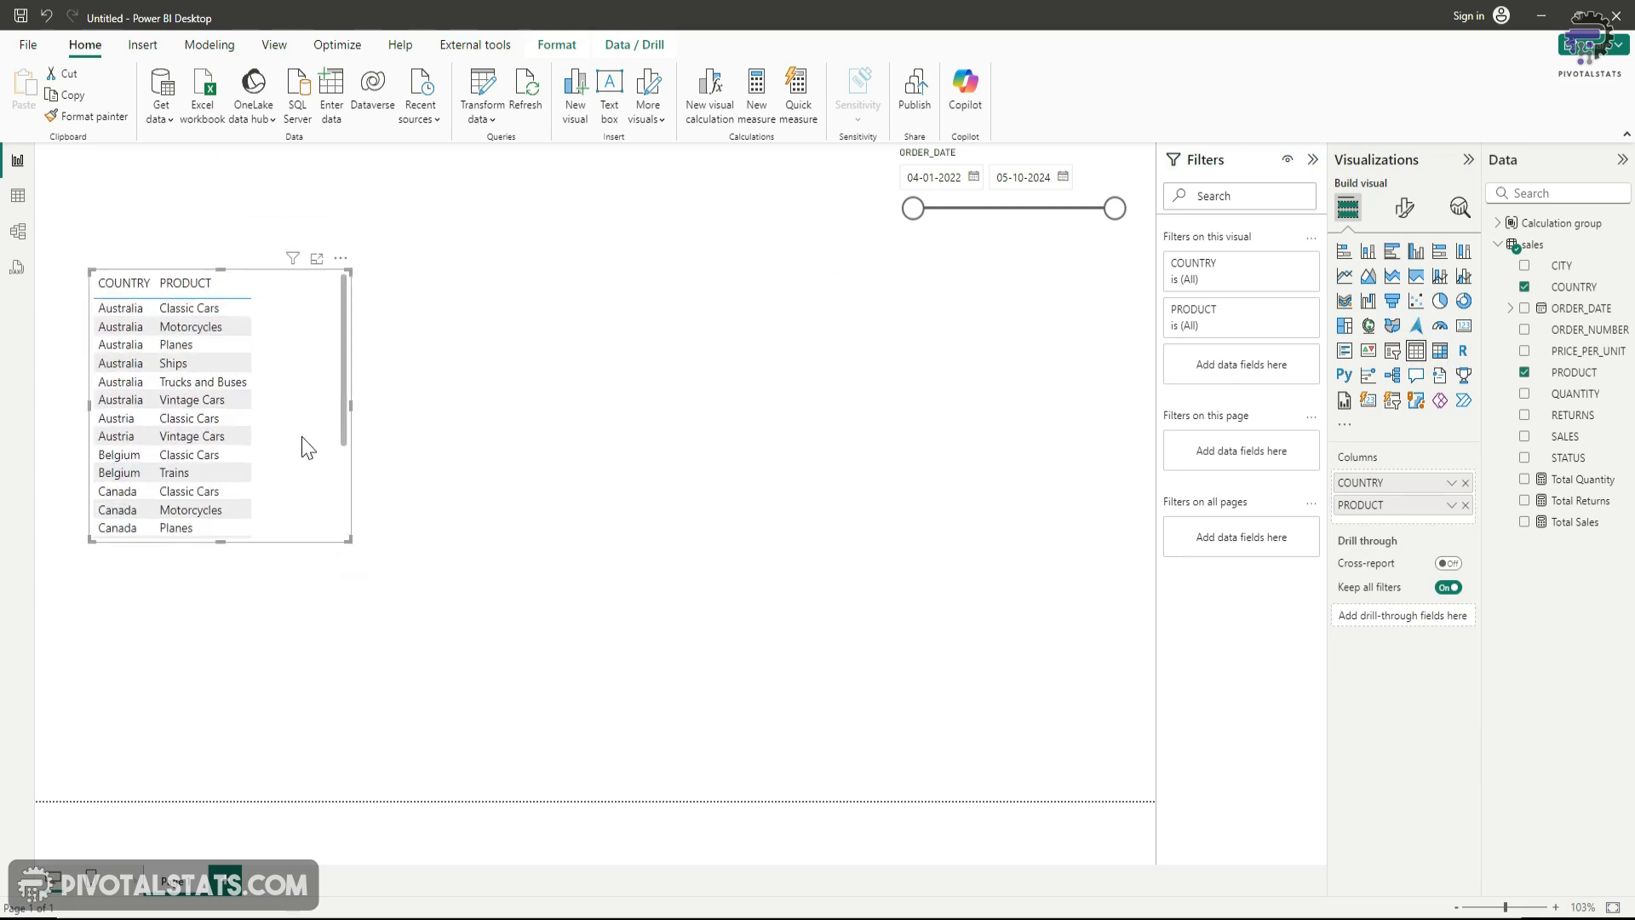
click(1525, 523)
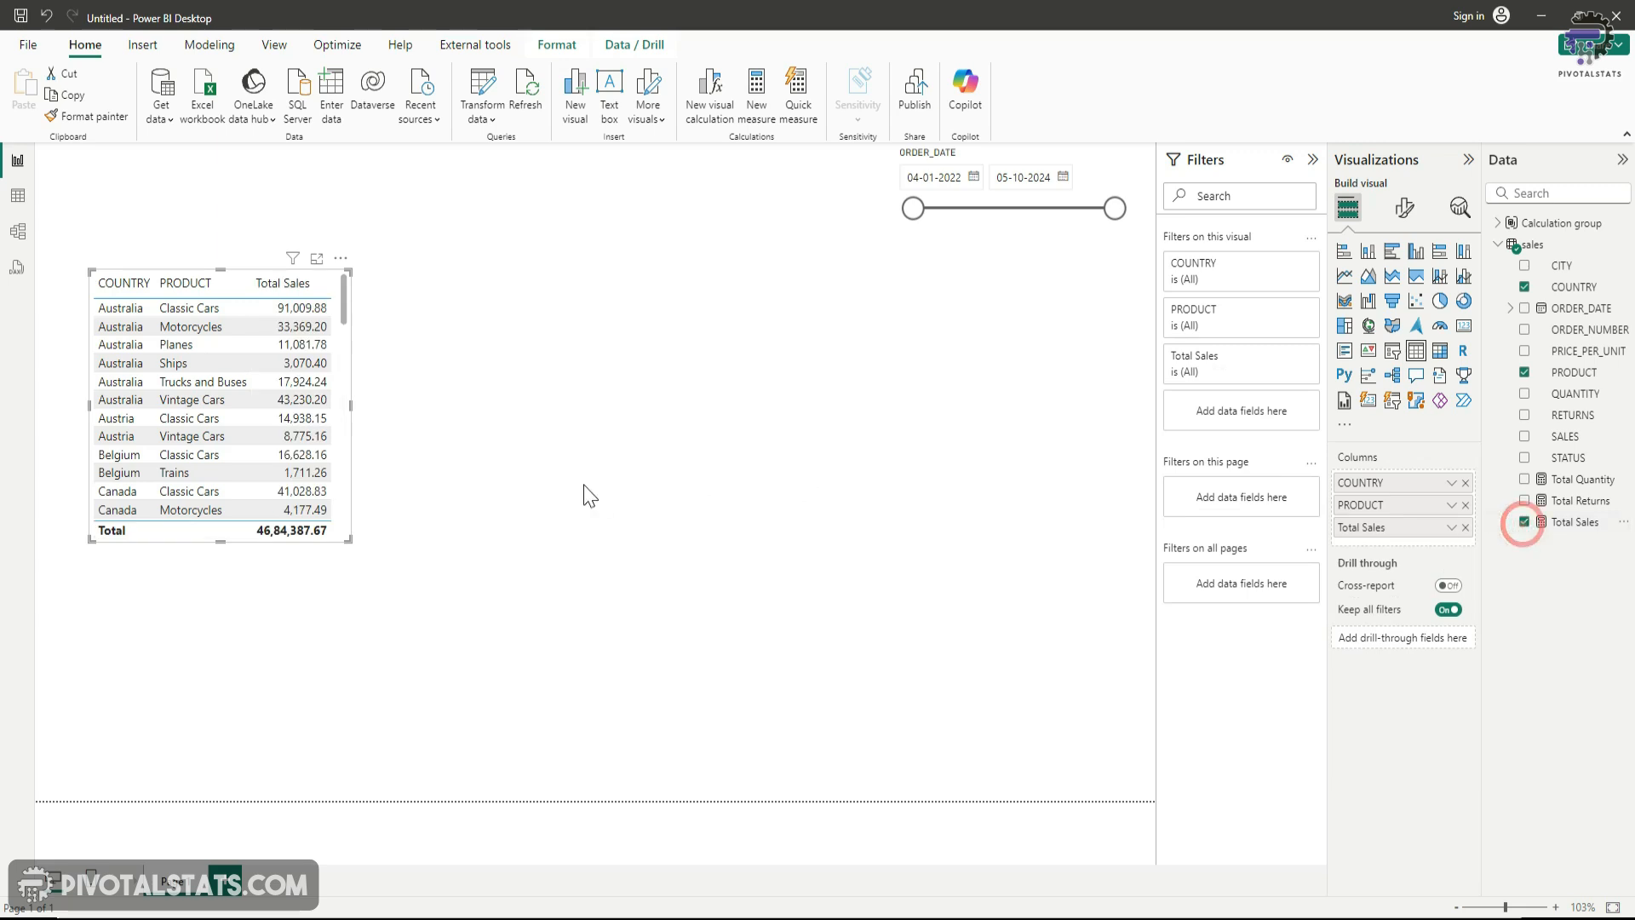
mouse_move(349, 407)
mouse_down()
mouse_move(497, 407)
mouse_move(368, 409)
mouse_up()
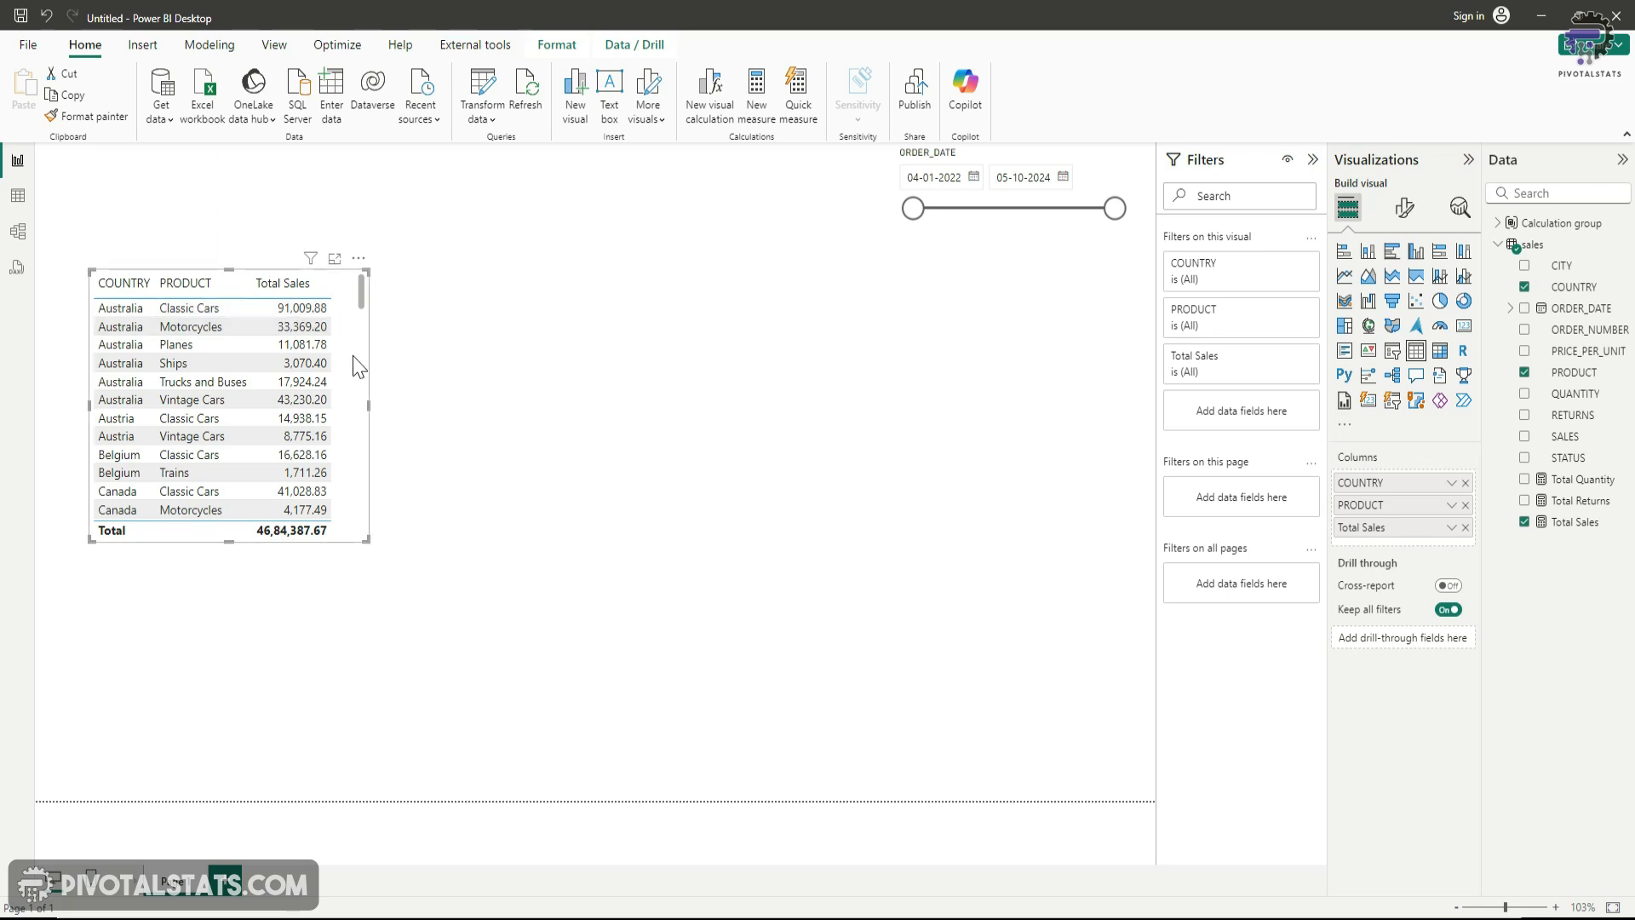
click(887, 385)
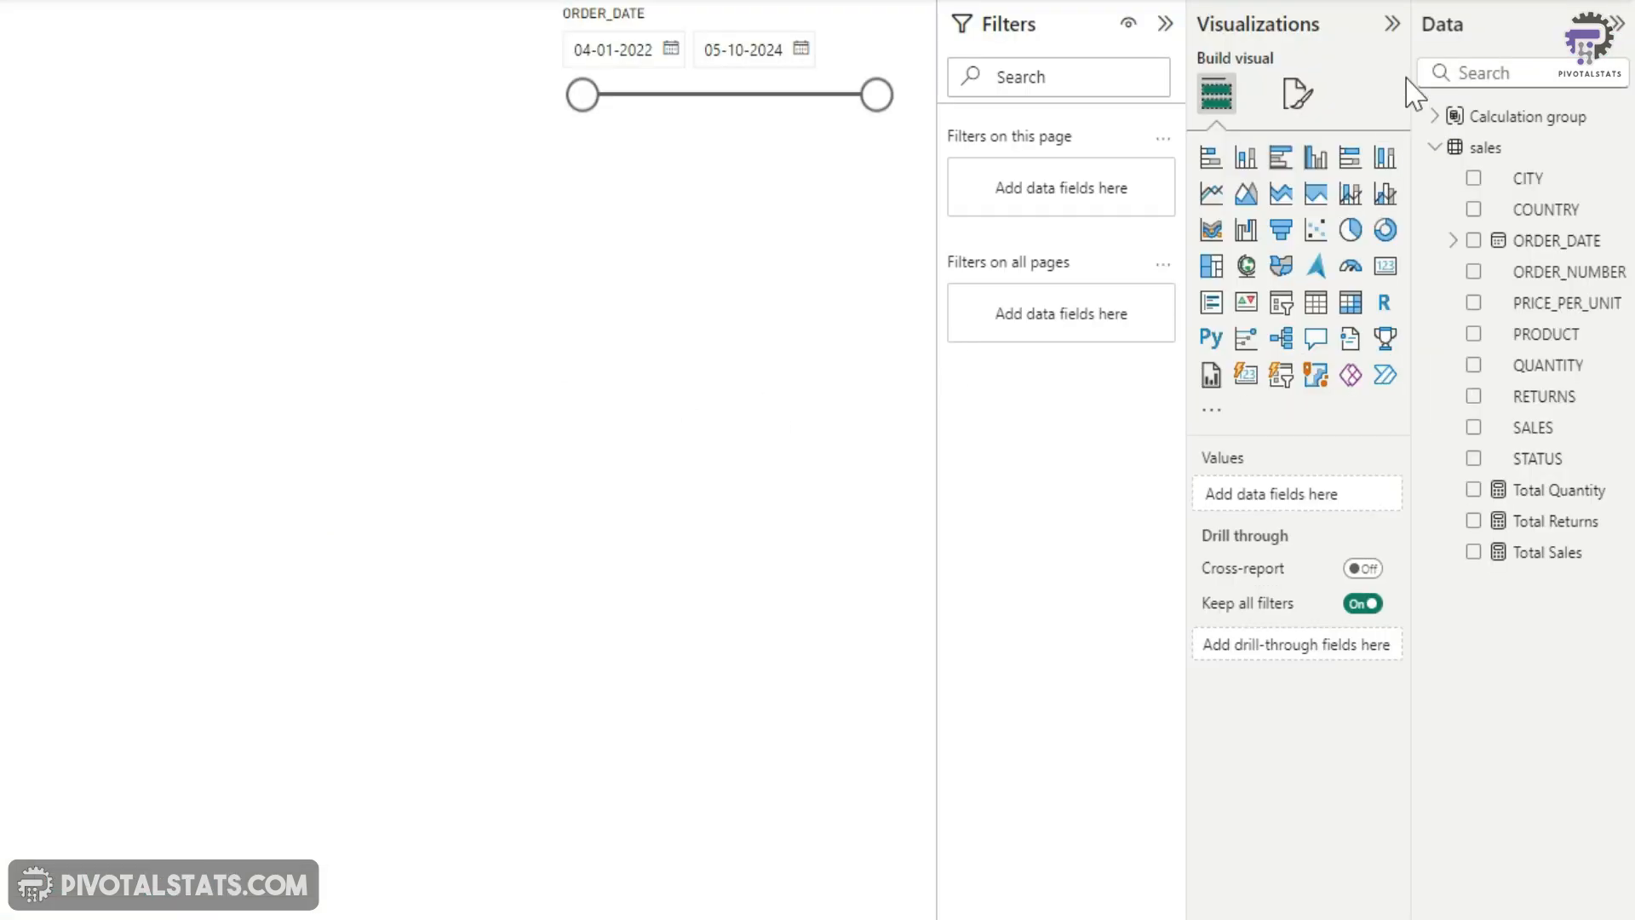
Rename the calculation group column as Period.
click(1436, 117)
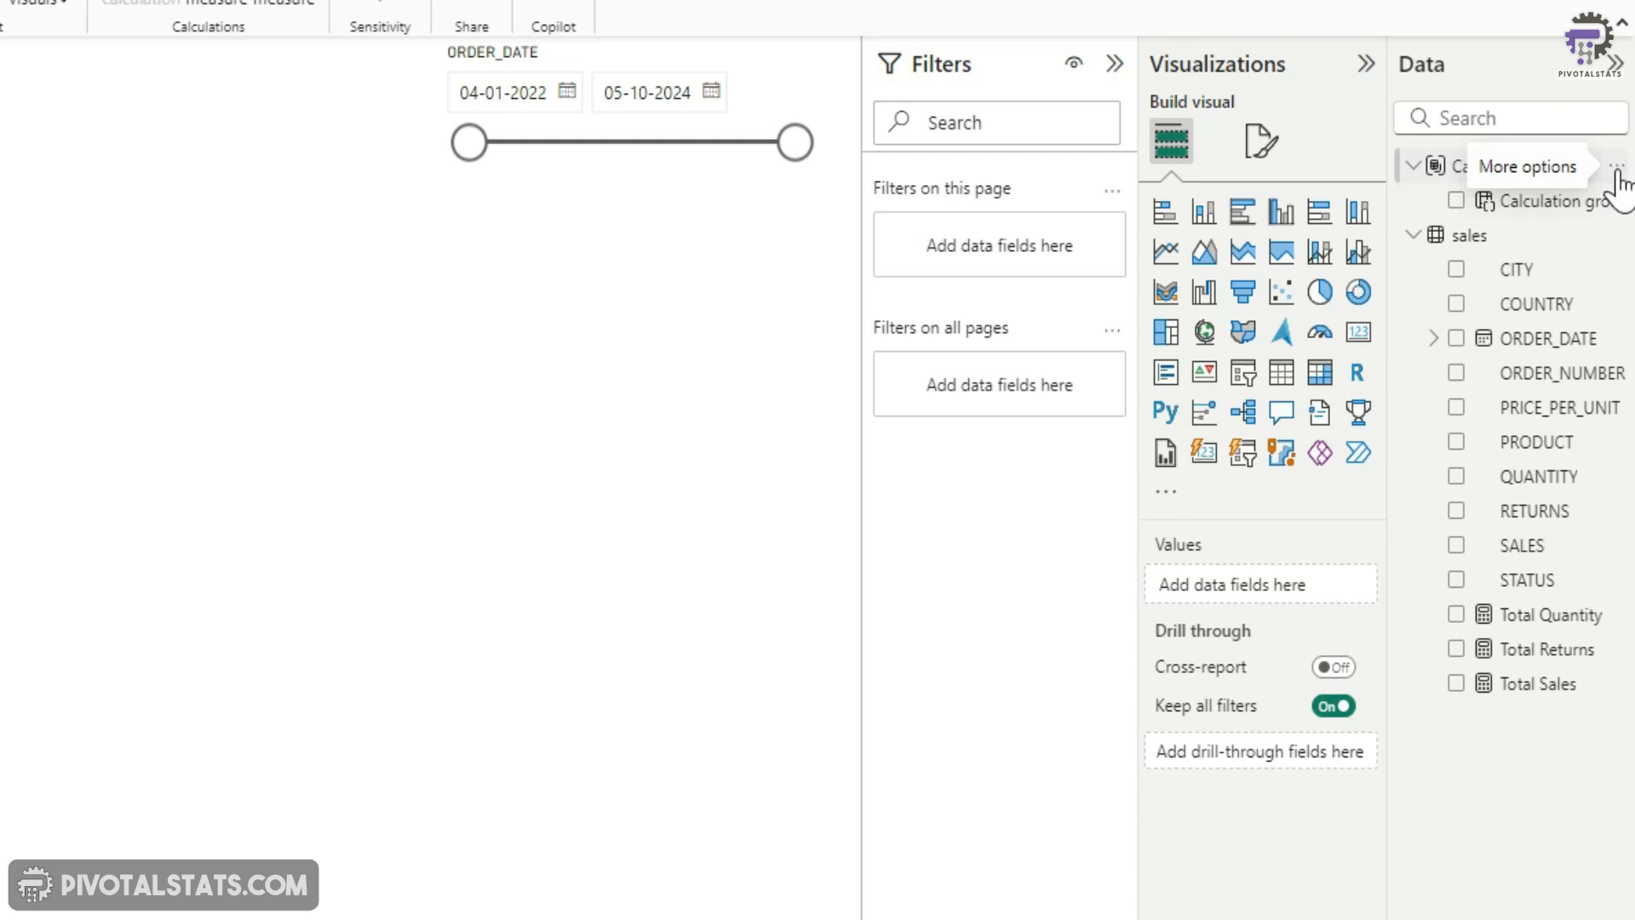
click(1616, 205)
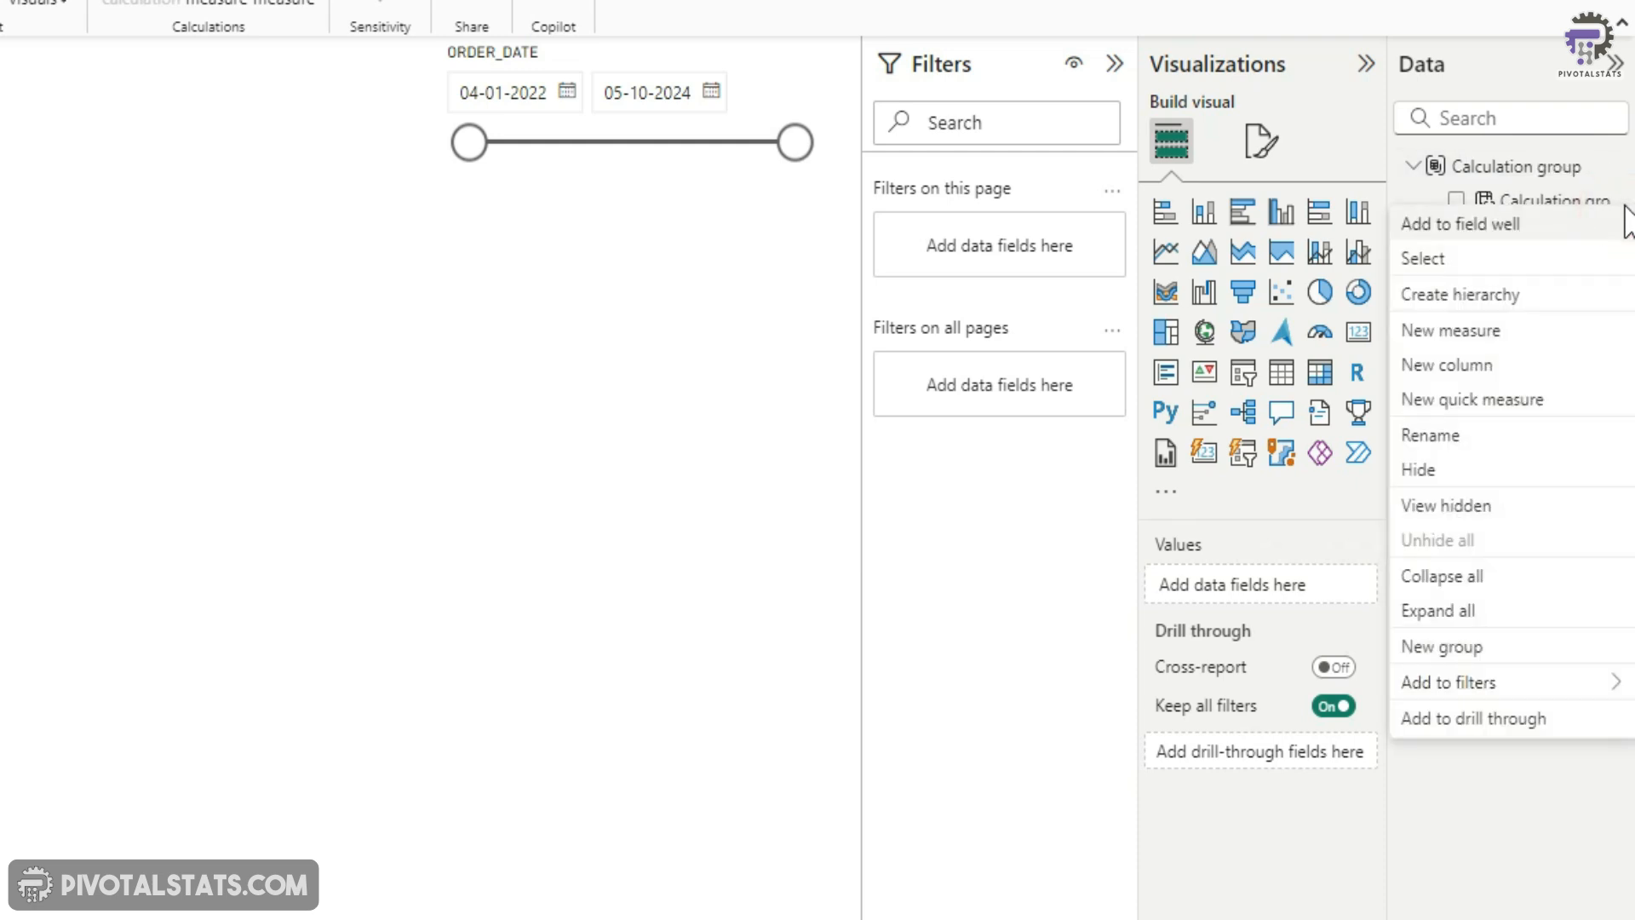
click(1467, 436)
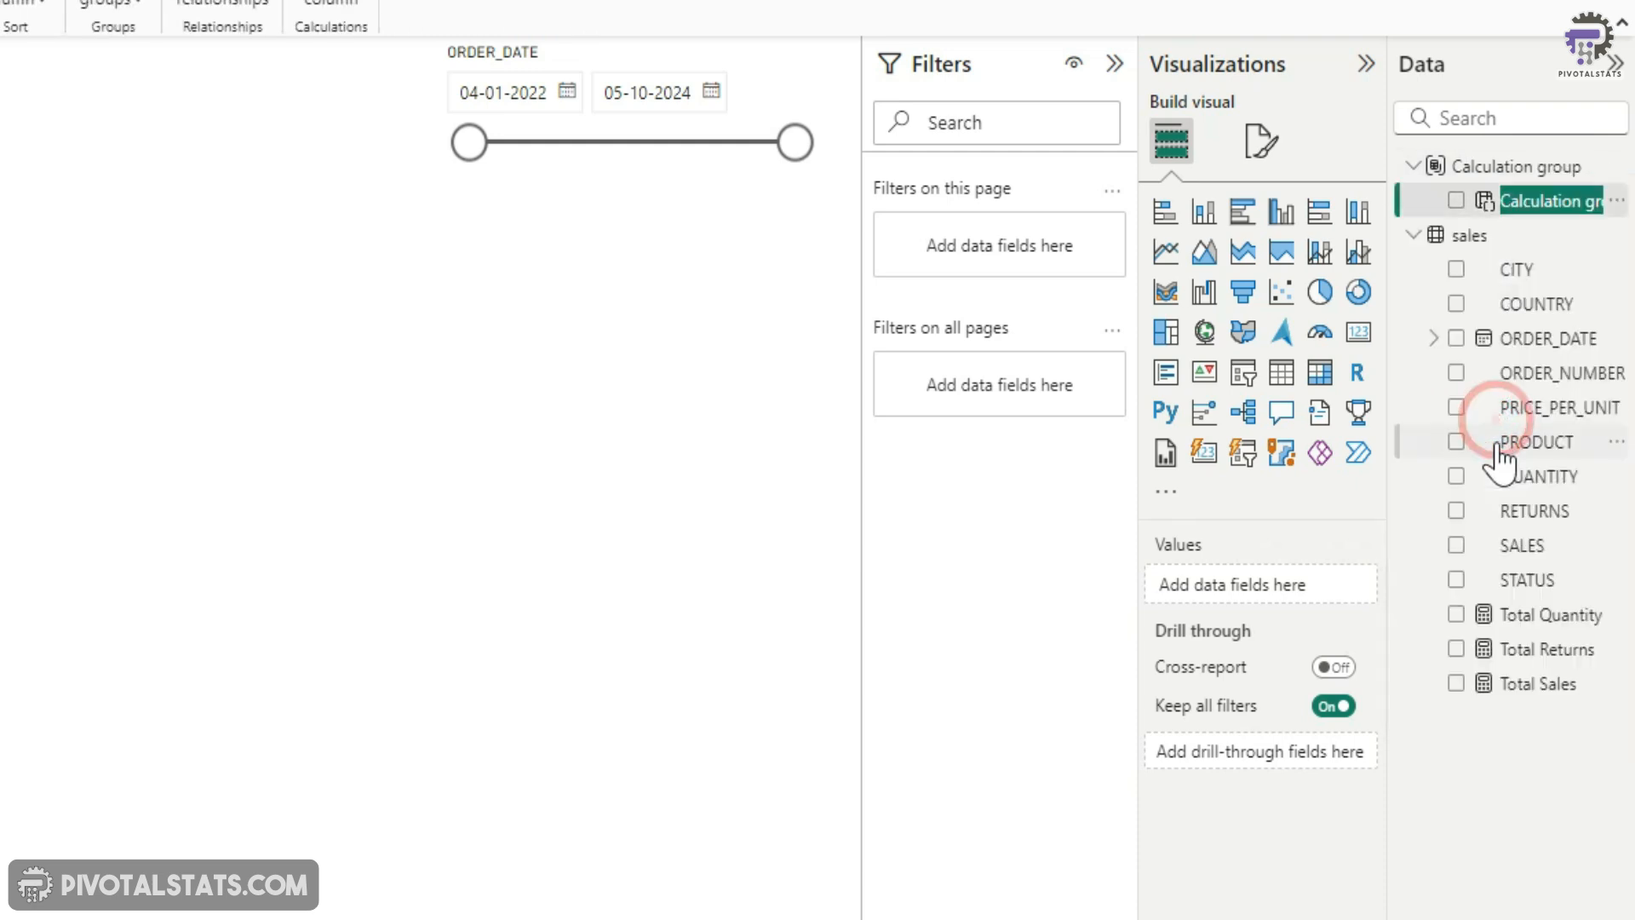
text(Period)
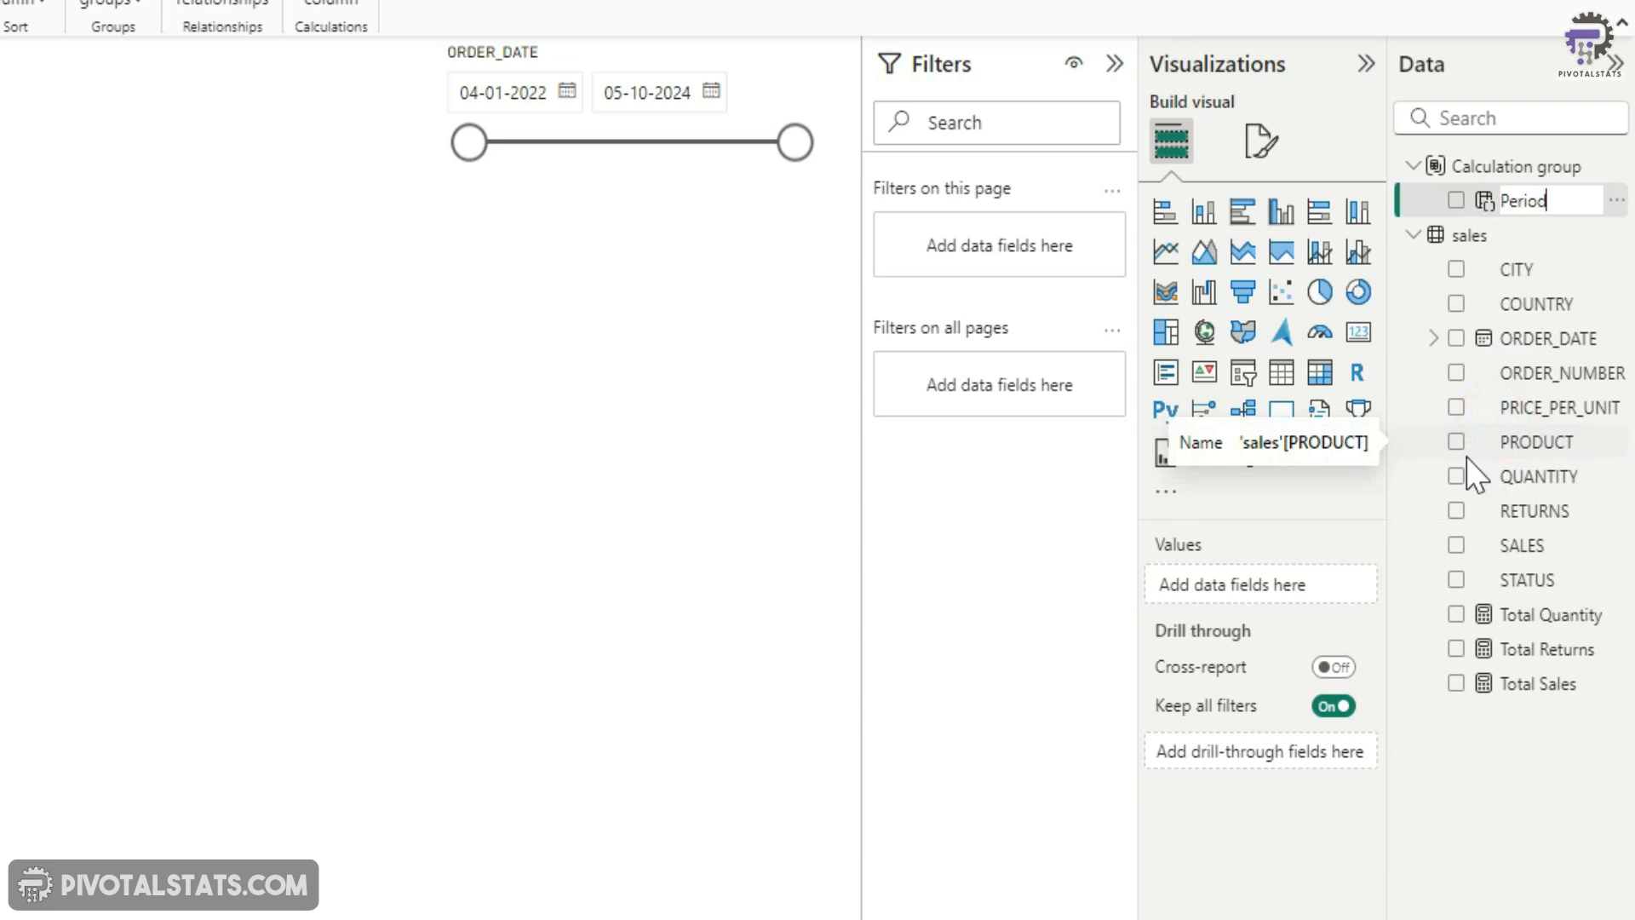
key(Return)
click(955, 436)
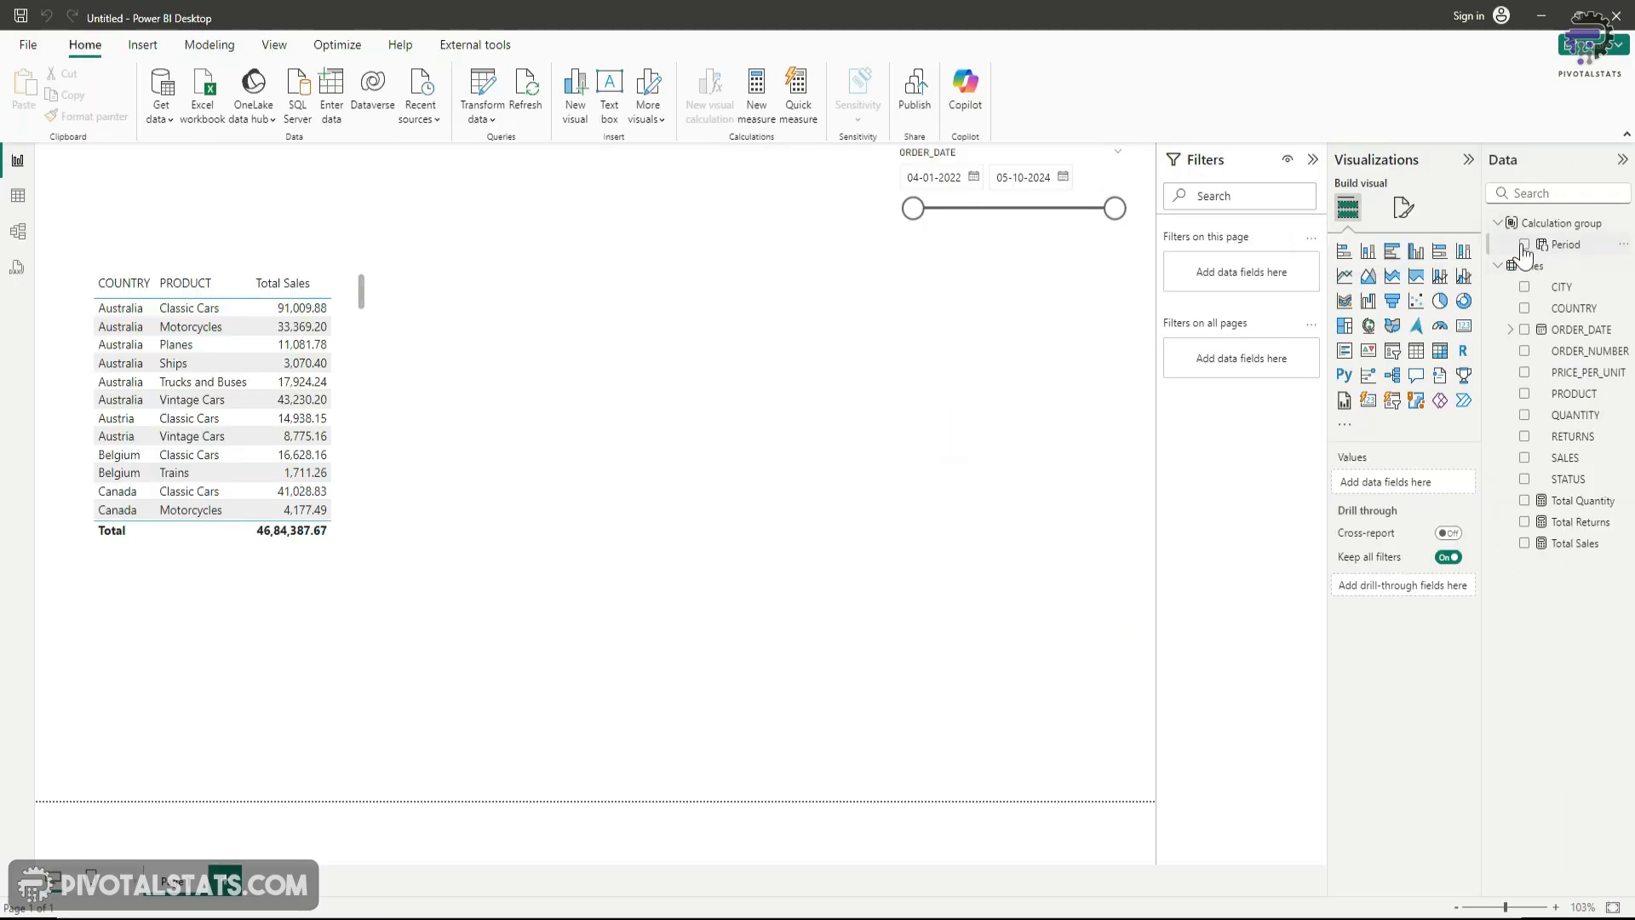
Add a button slicer for Period beside the sales table, below the date slicer, sized as two short rows of three buttons.
click(1525, 245)
drag(170, 730, 683, 485)
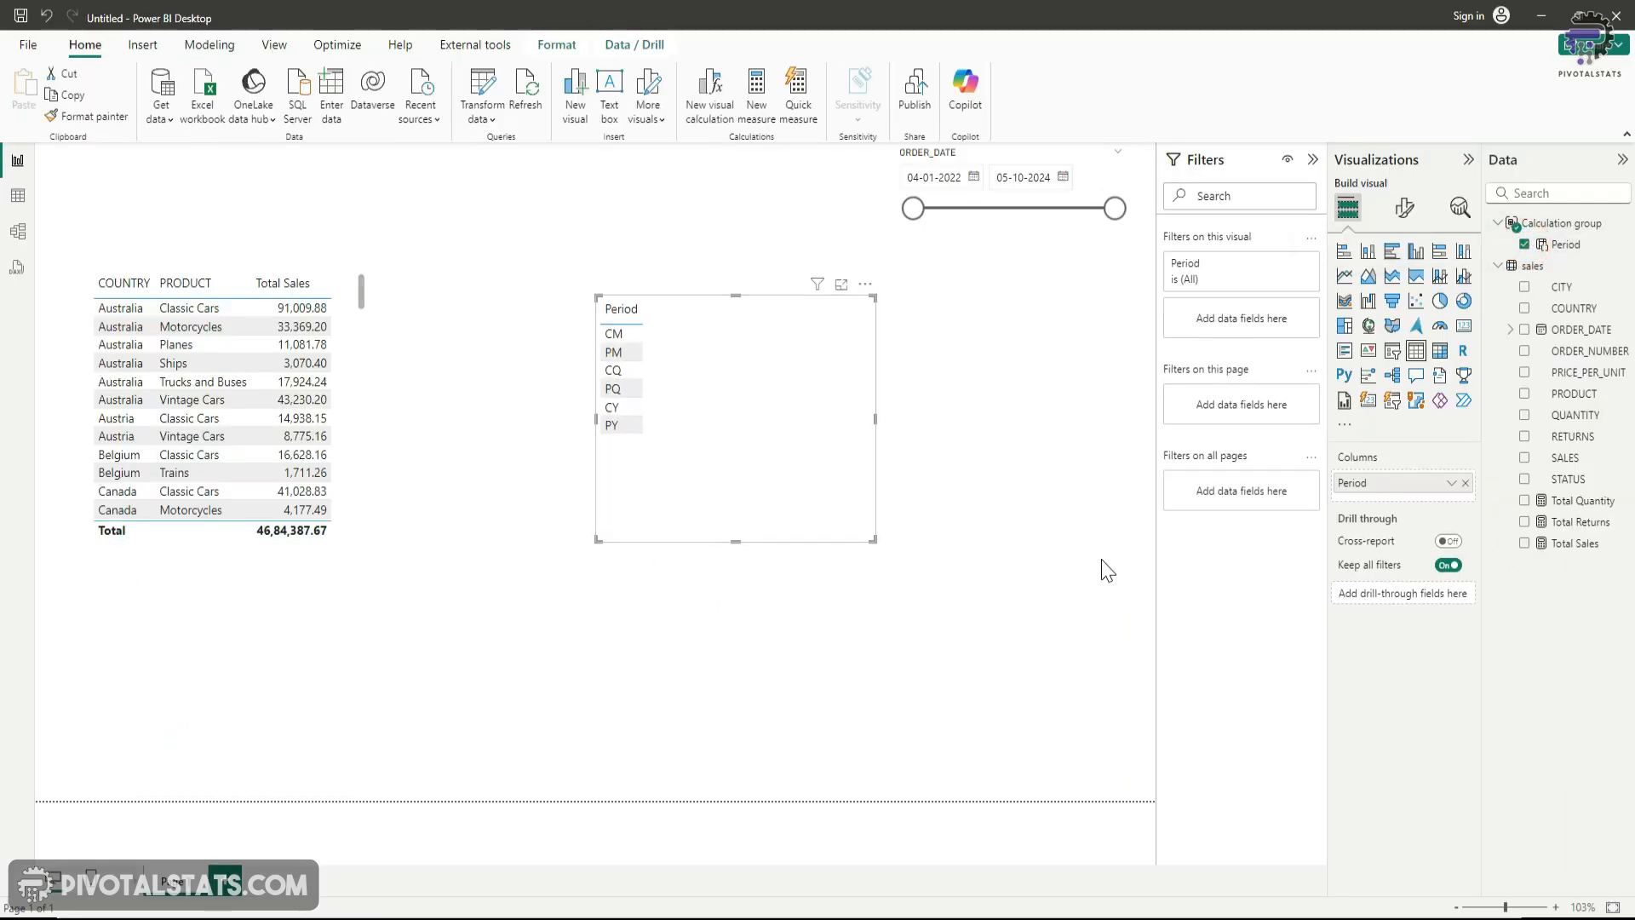
click(1391, 404)
drag(876, 418, 1115, 387)
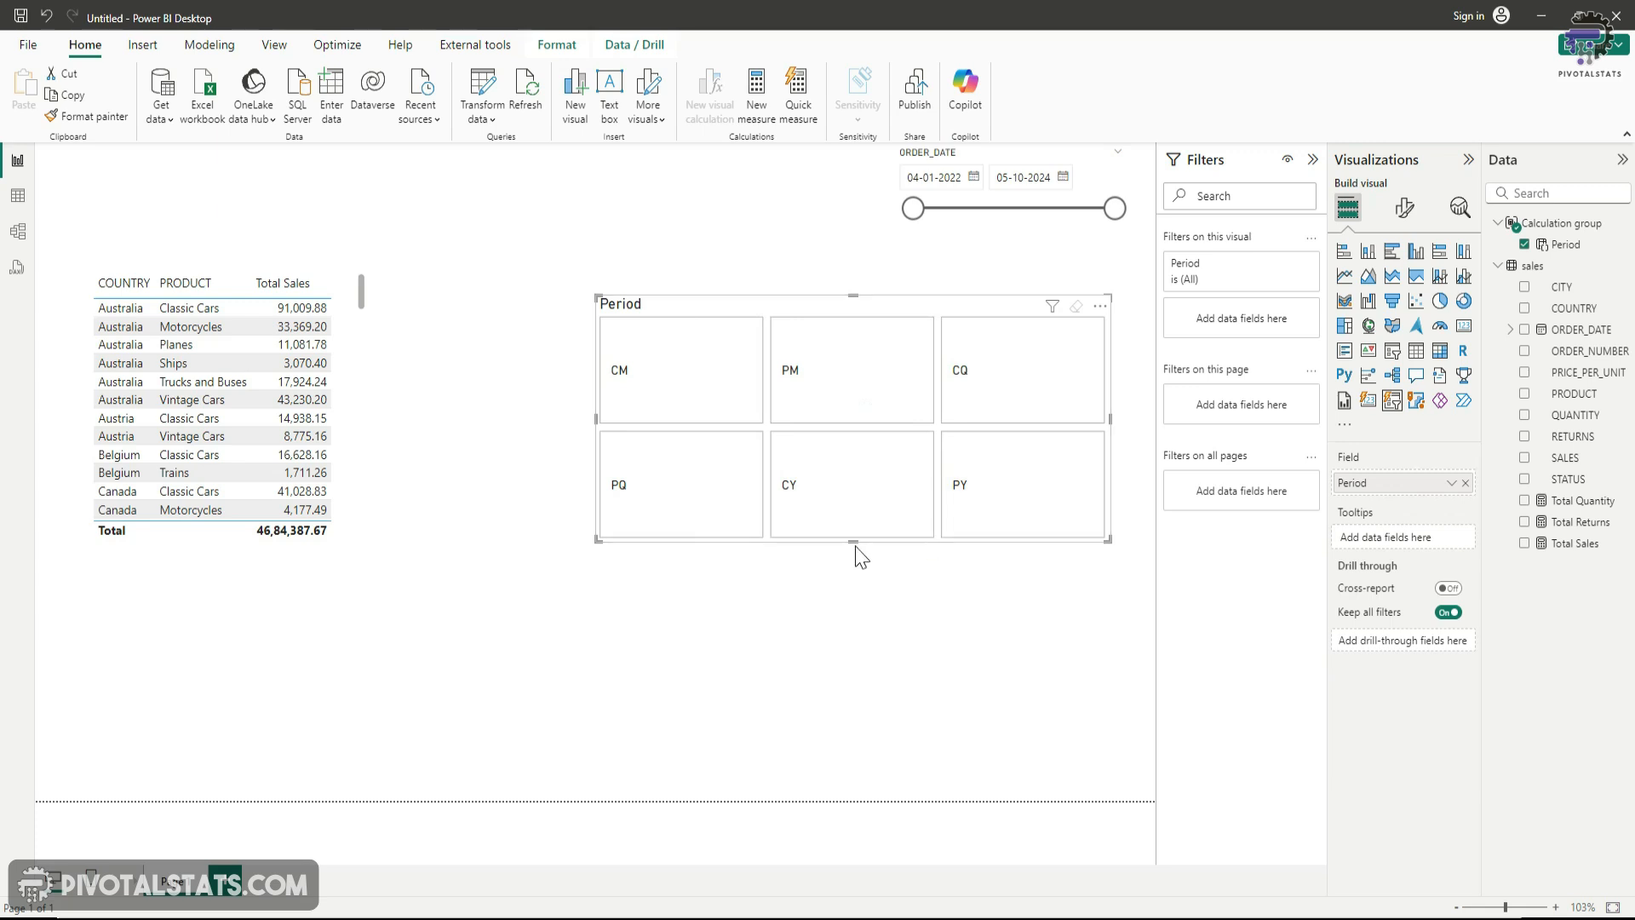
drag(855, 543, 853, 393)
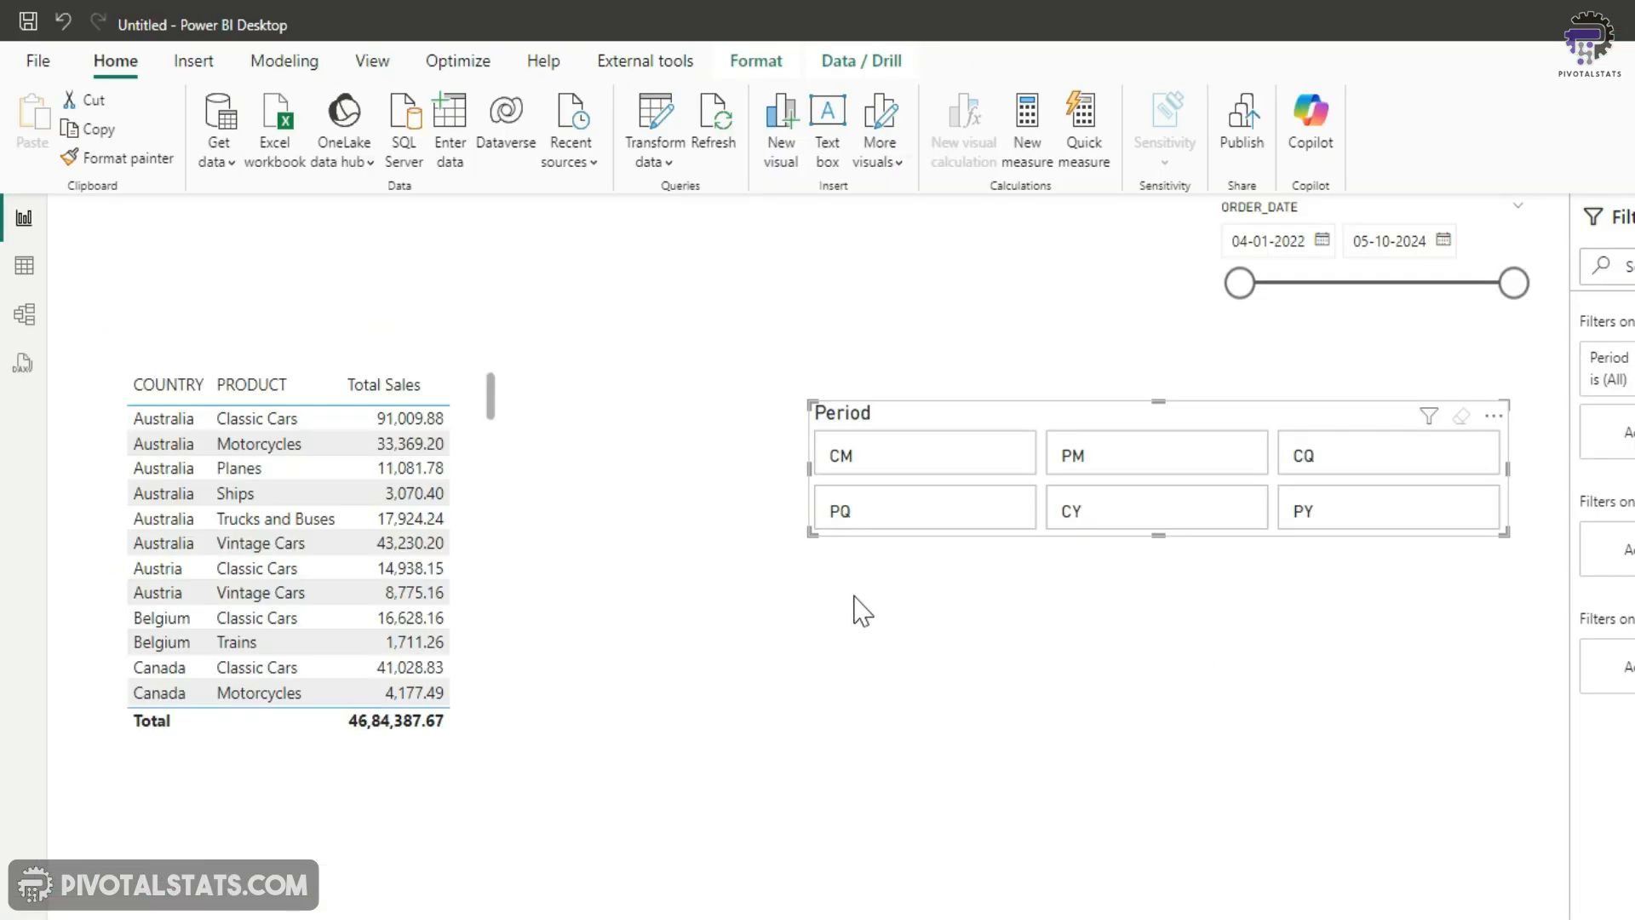
Apply the Period options CM, PM, CQ, PQ, CY and PY in turn to check Total Sales in the table.
click(877, 464)
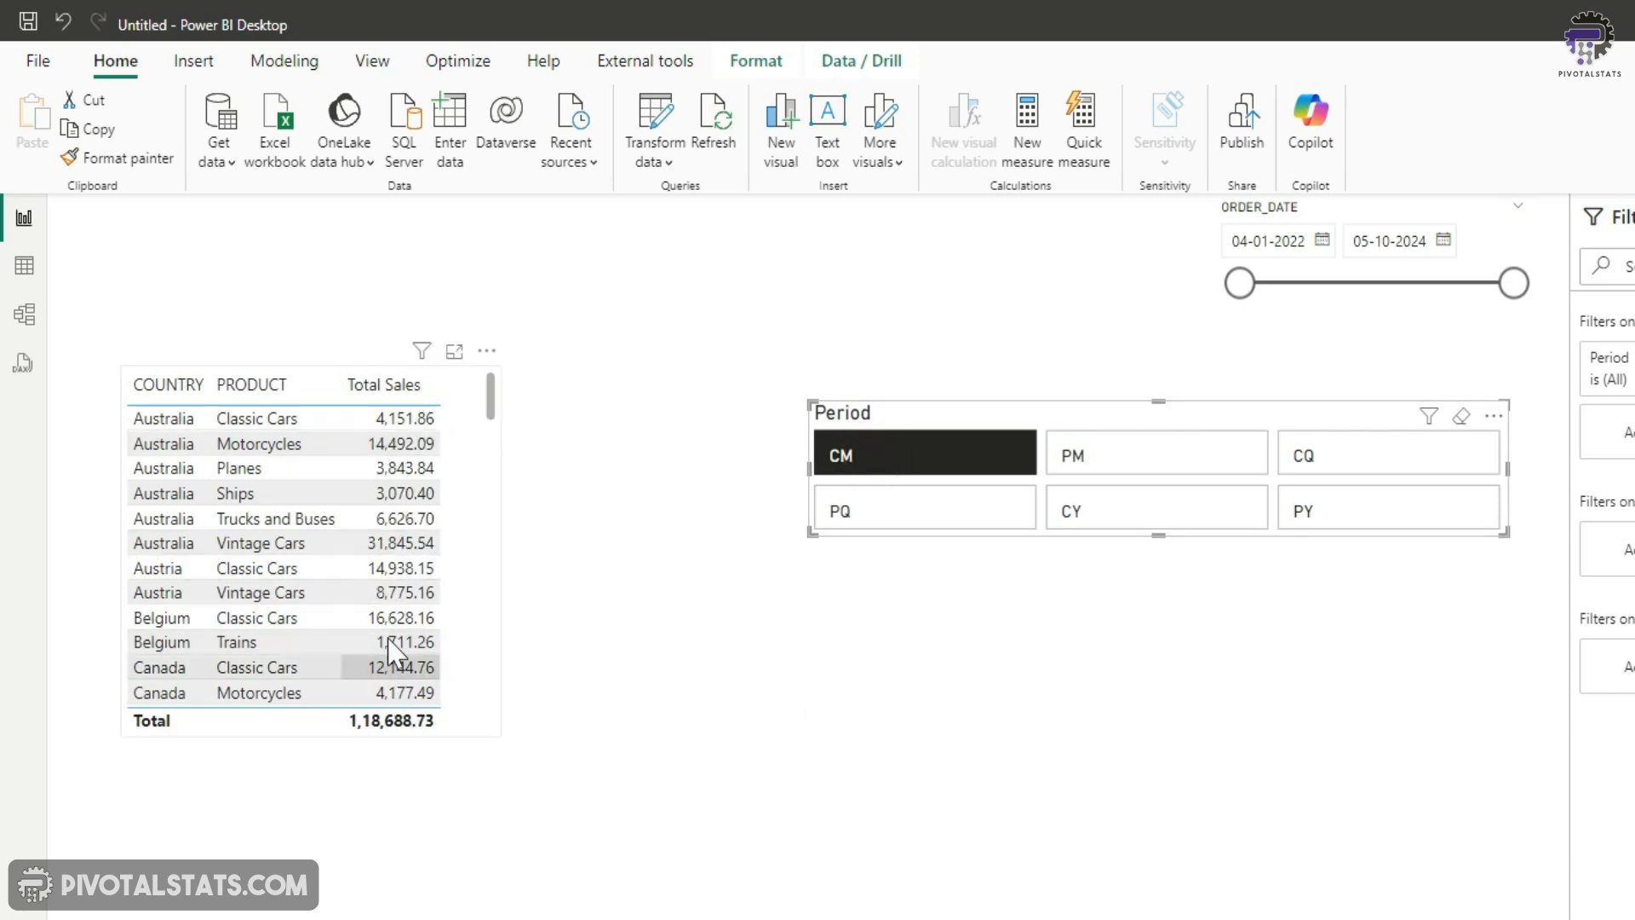
click(1124, 471)
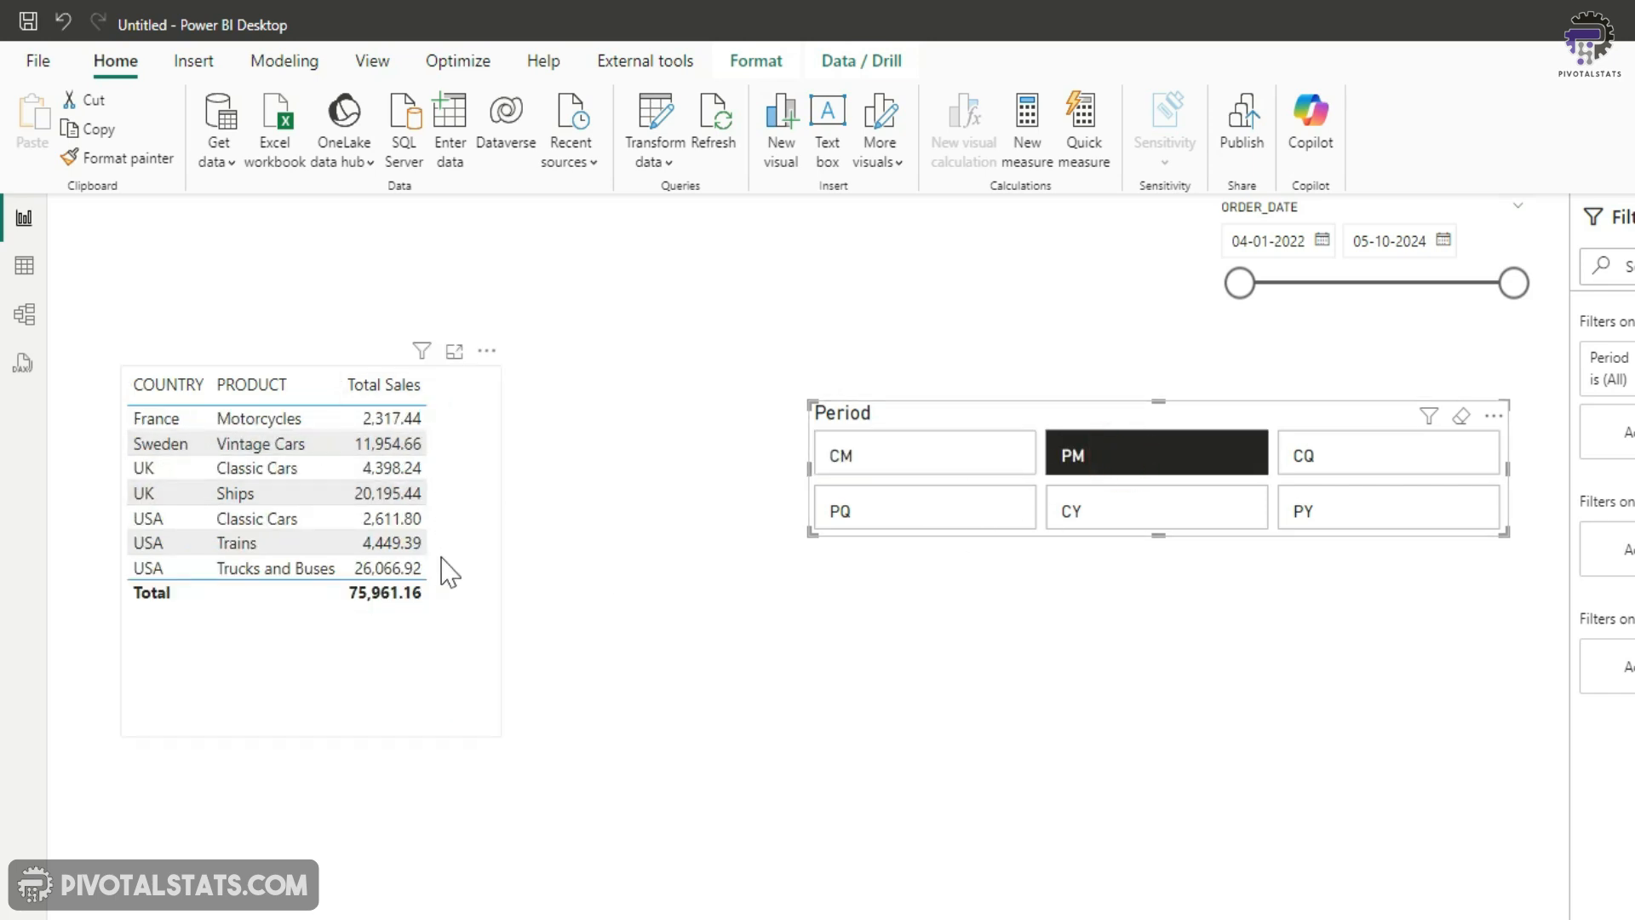
click(1330, 454)
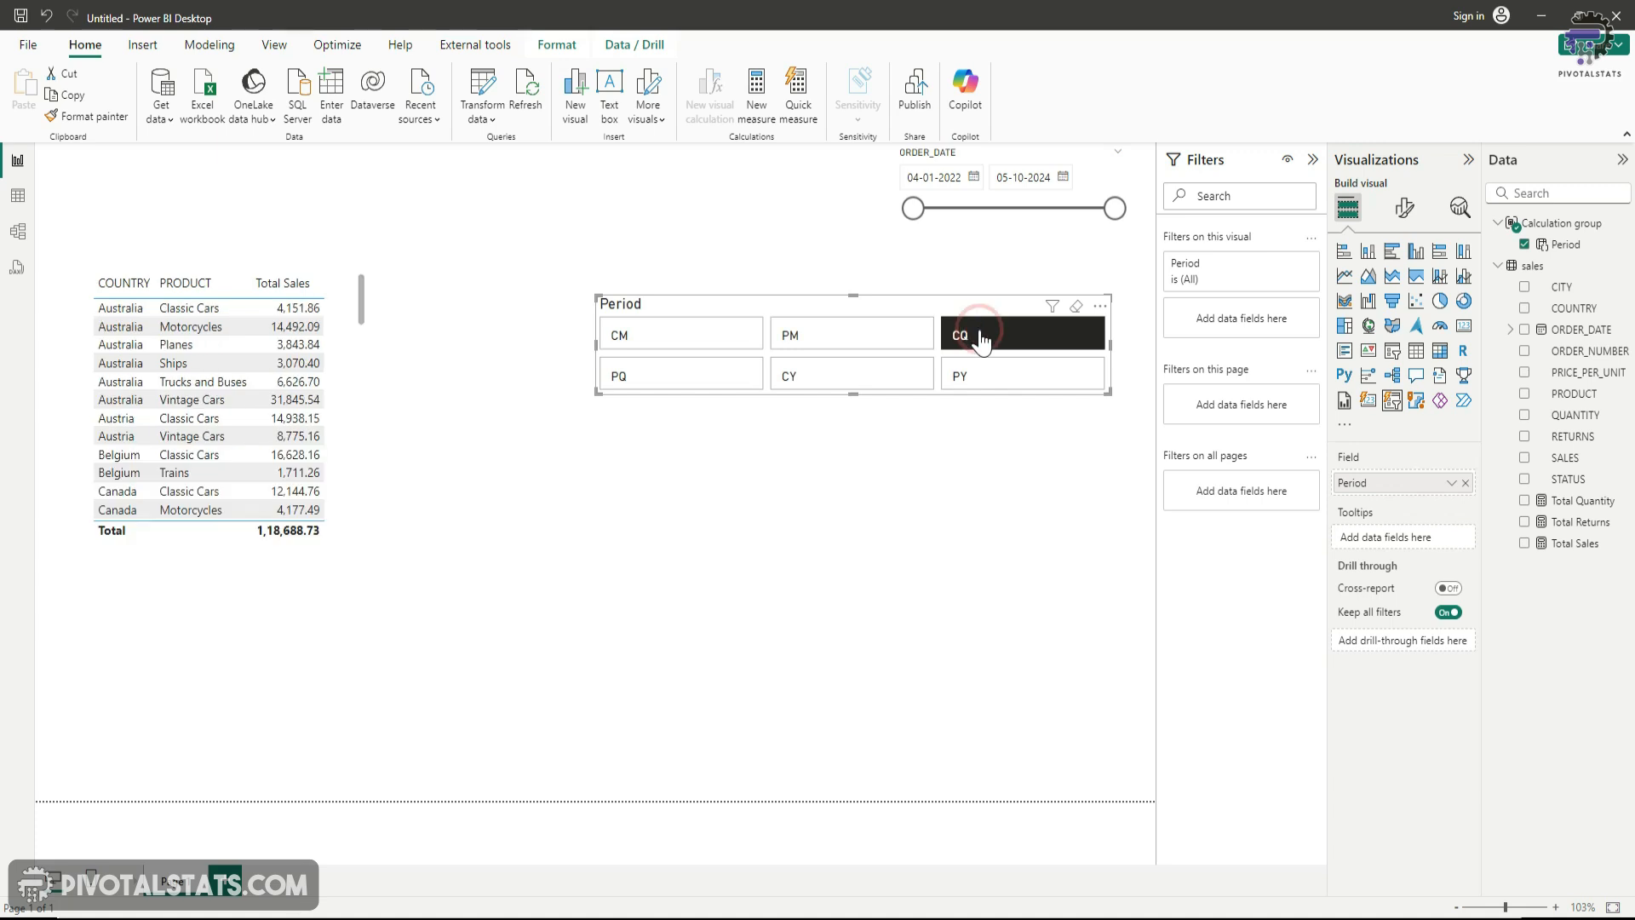
click(654, 382)
click(847, 375)
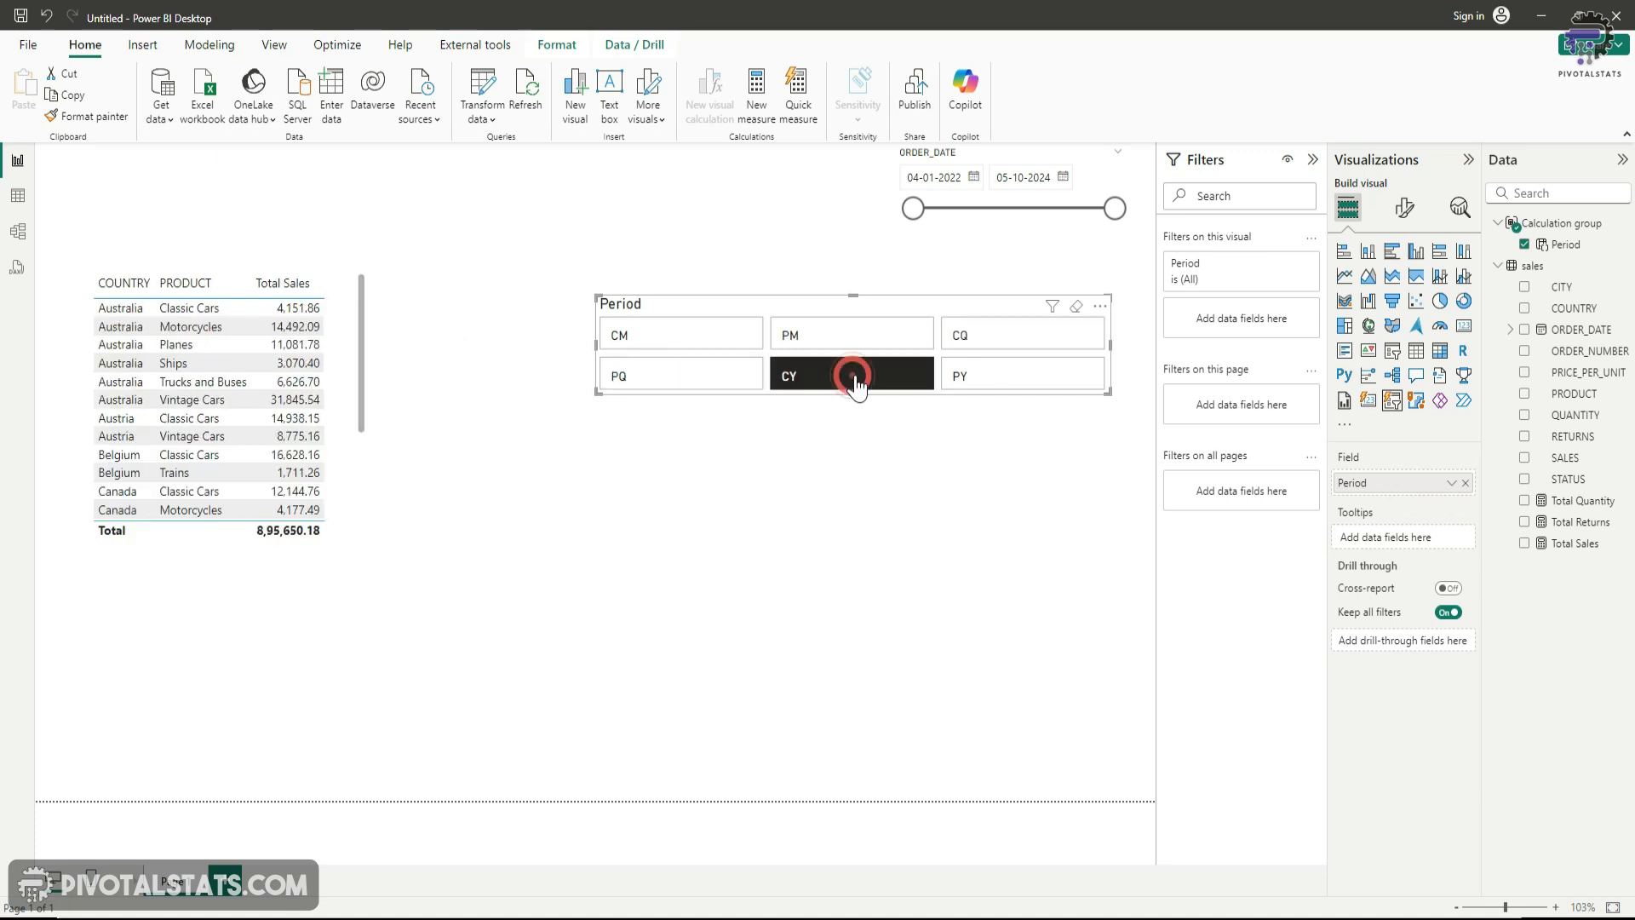
click(1022, 370)
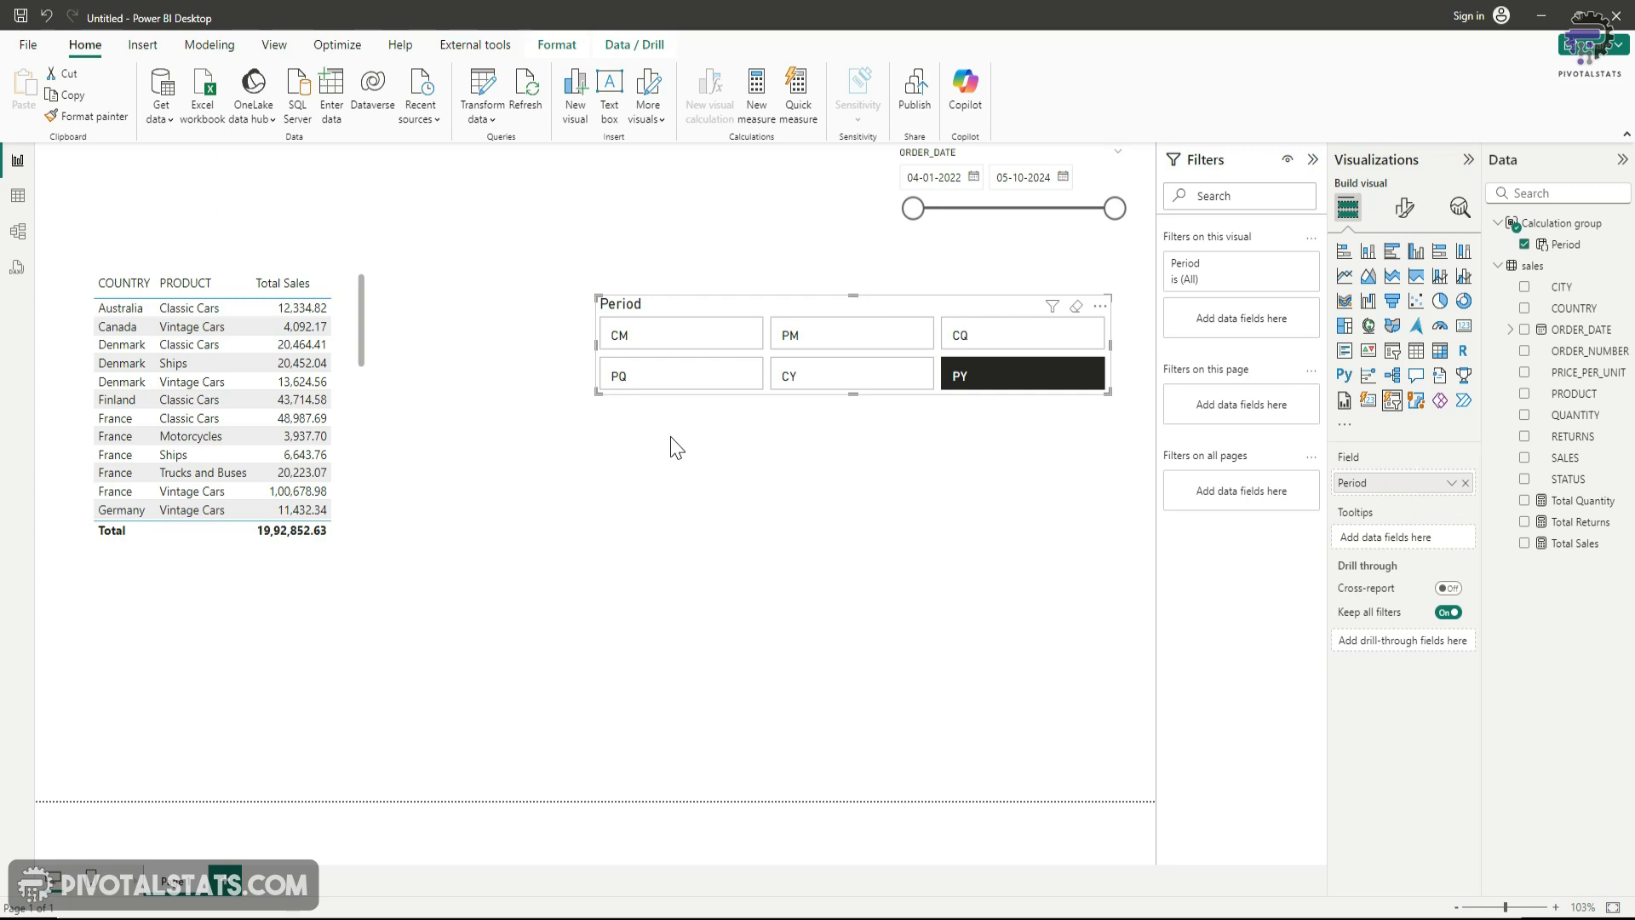
Add the Total Quantity measure to the sales table and widen the table to fit the extra column.
click(362, 345)
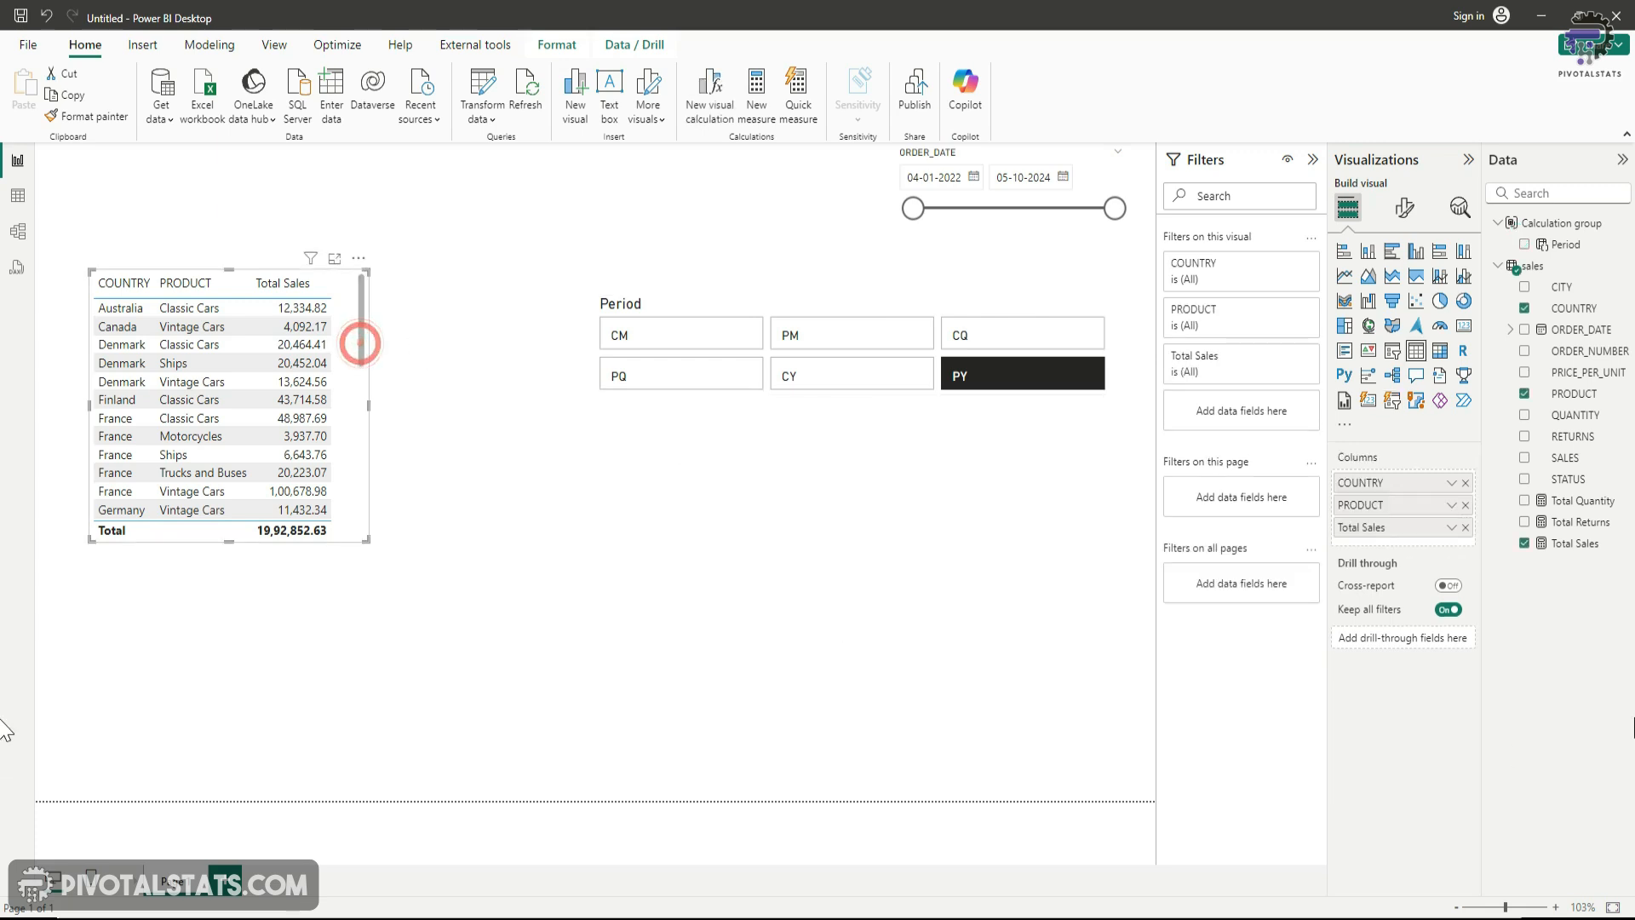
click(1524, 501)
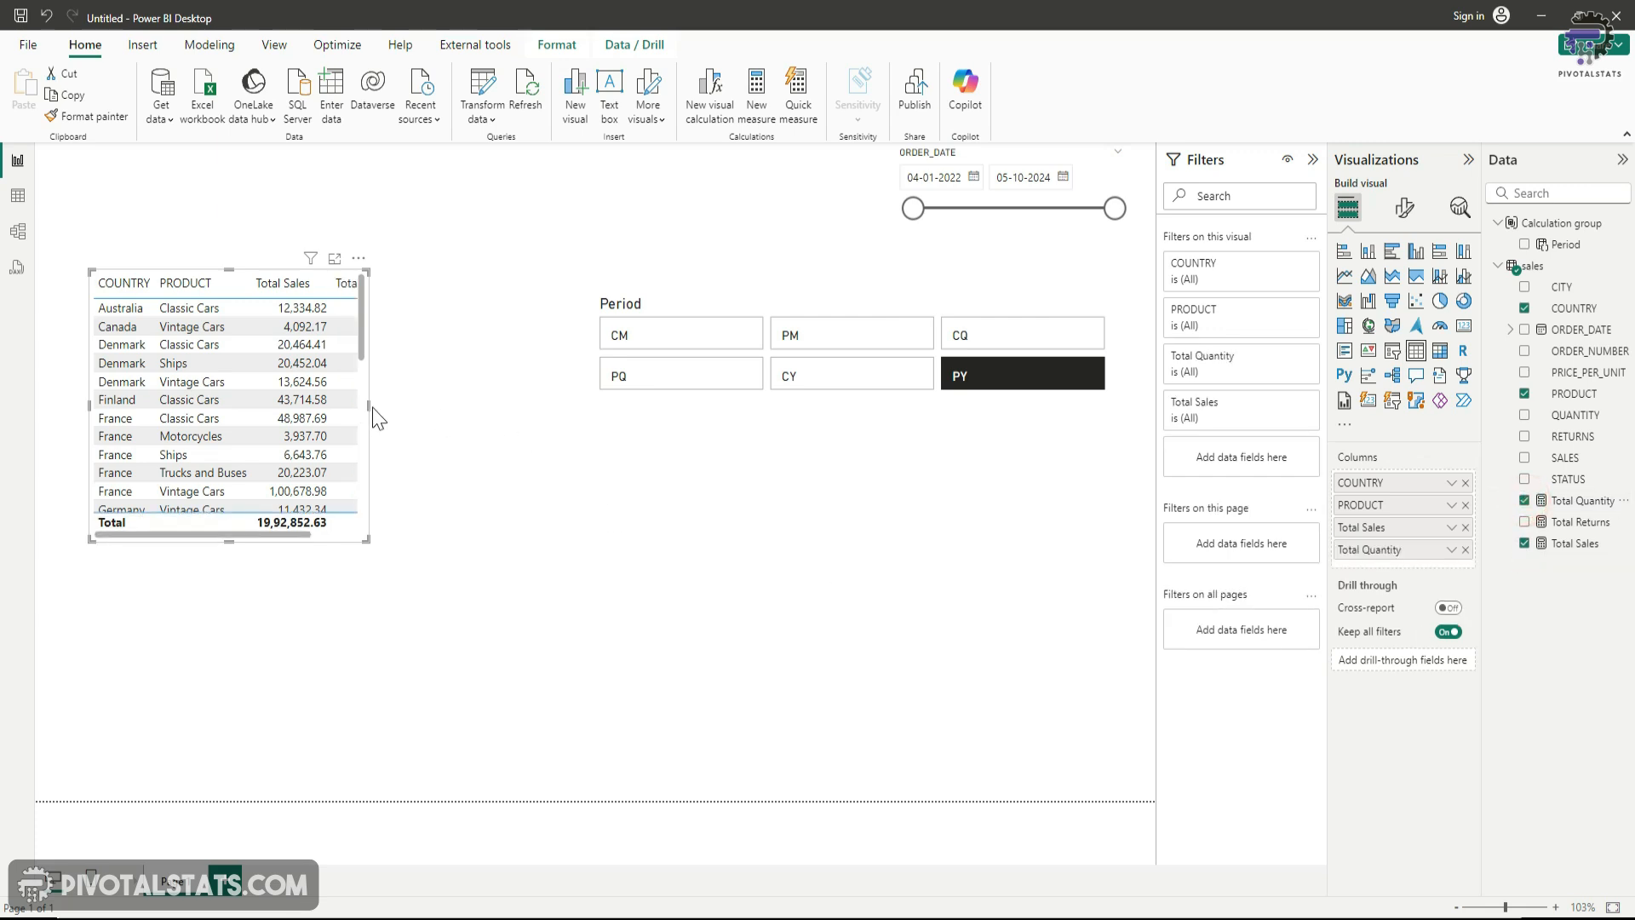
drag(372, 407, 495, 407)
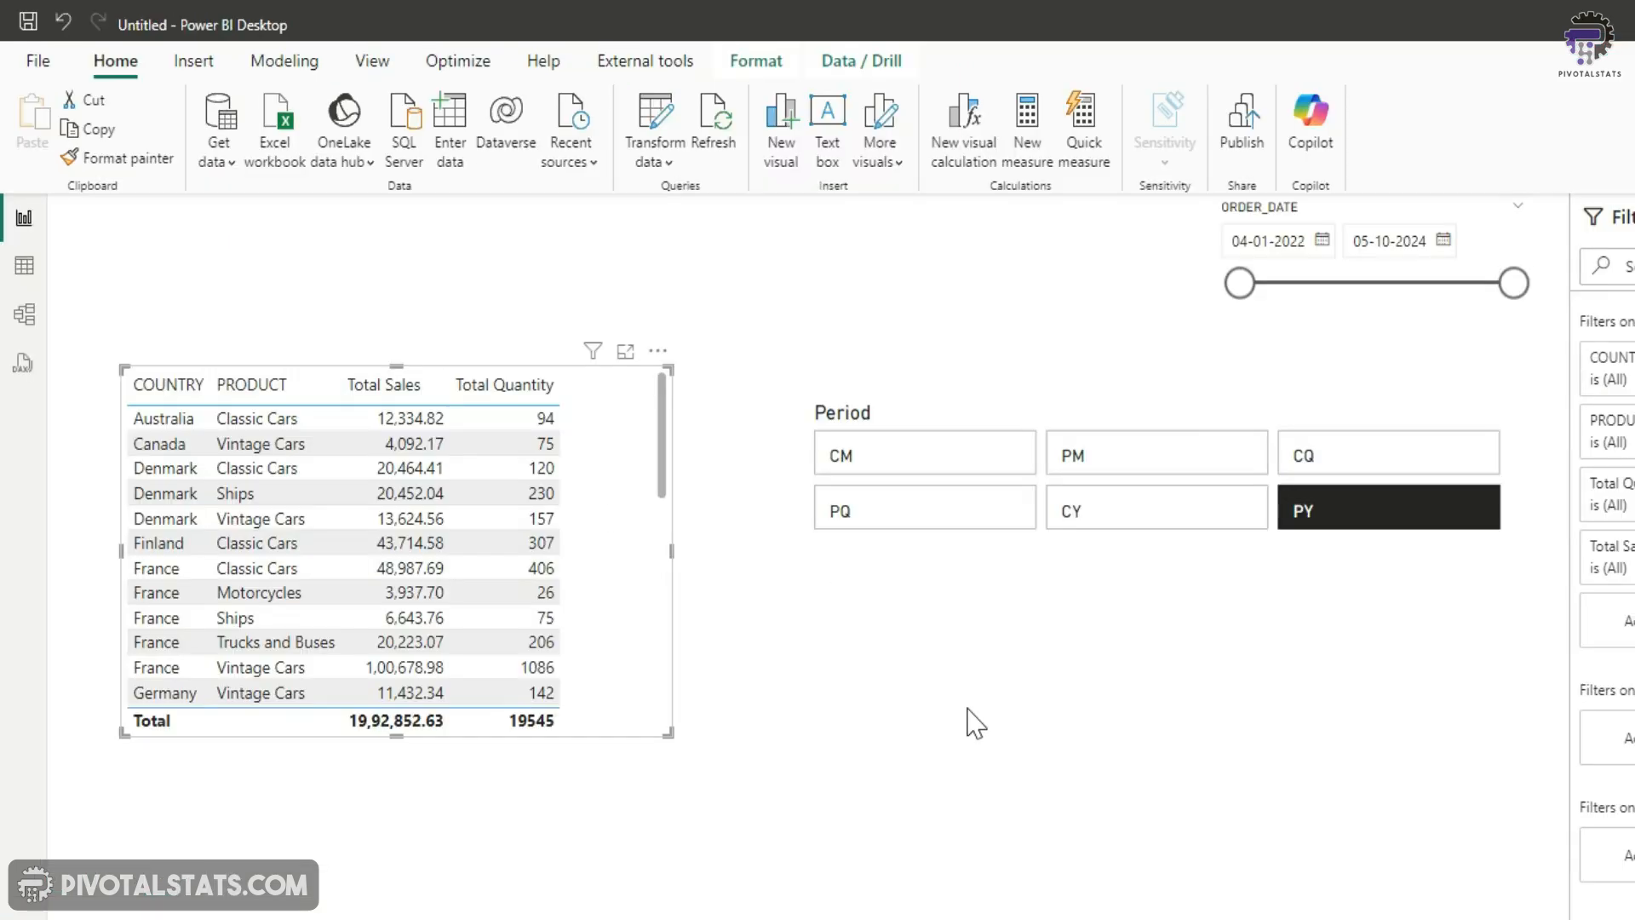
Apply the Period options CM, PM, CQ, PQ, CY and PY in turn to check Total Sales and Total Quantity in the table.
click(930, 467)
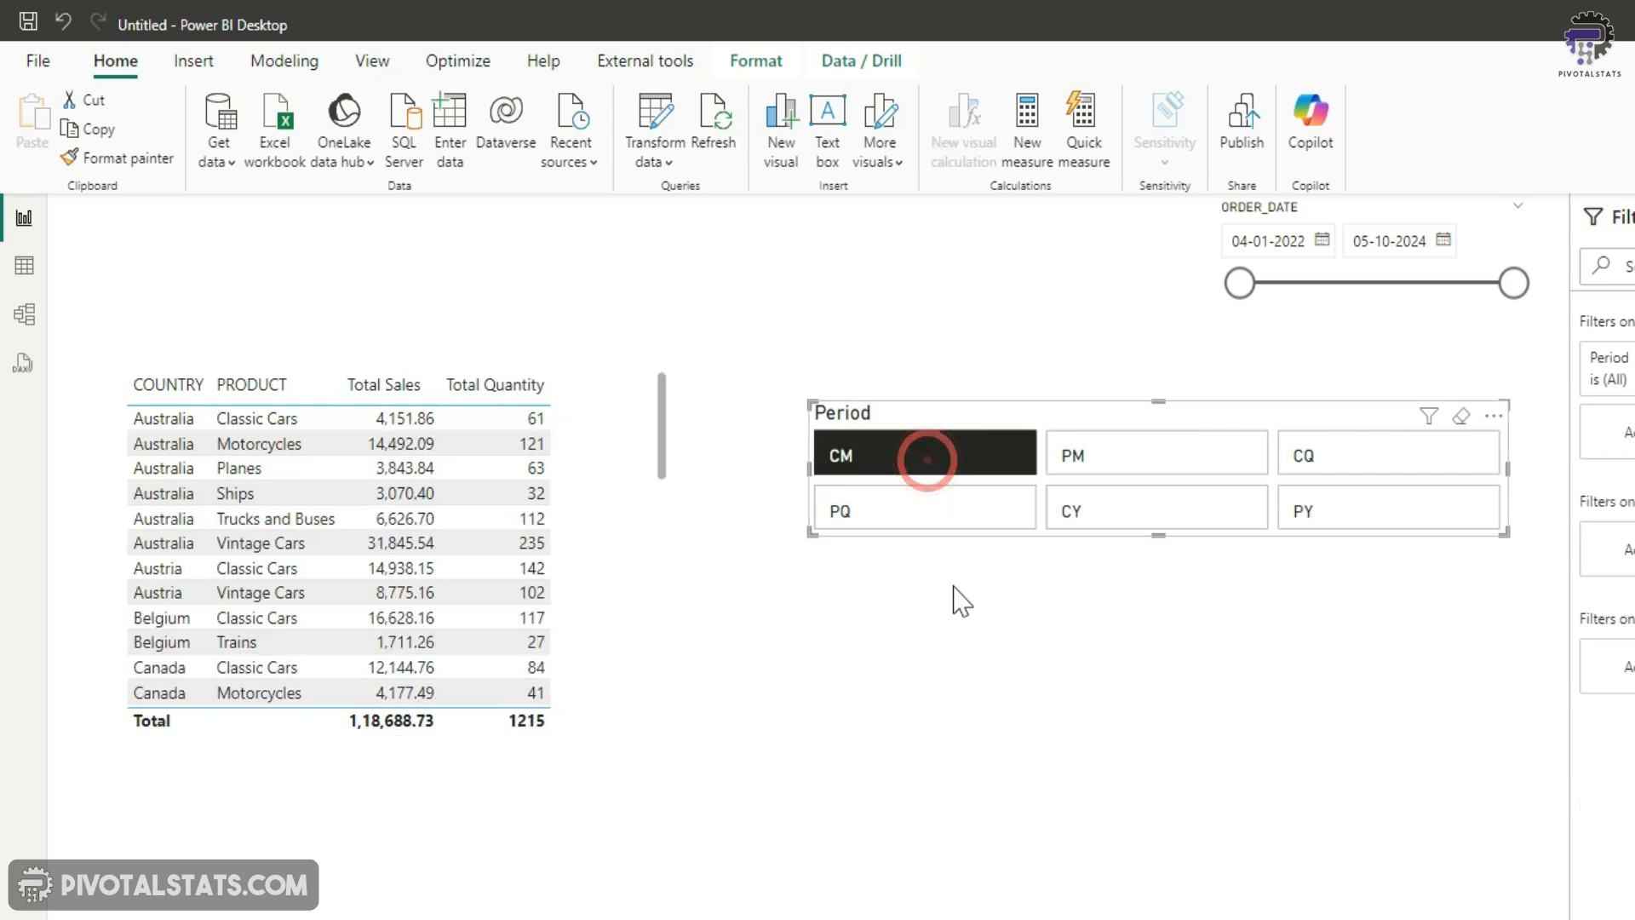
click(1160, 462)
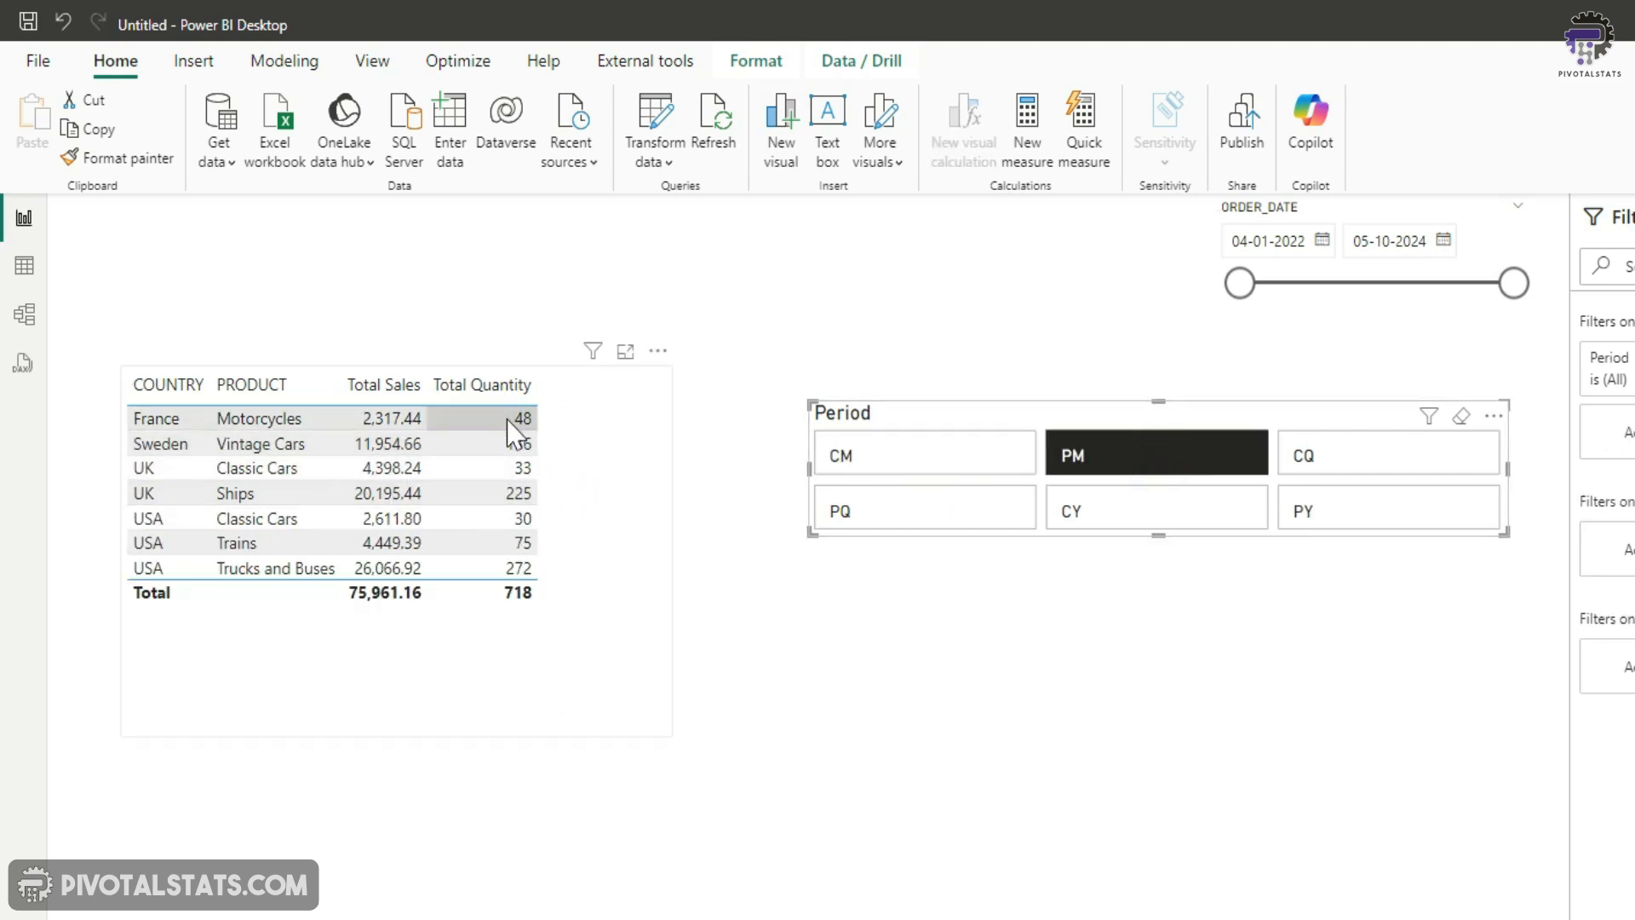
click(1336, 453)
click(906, 514)
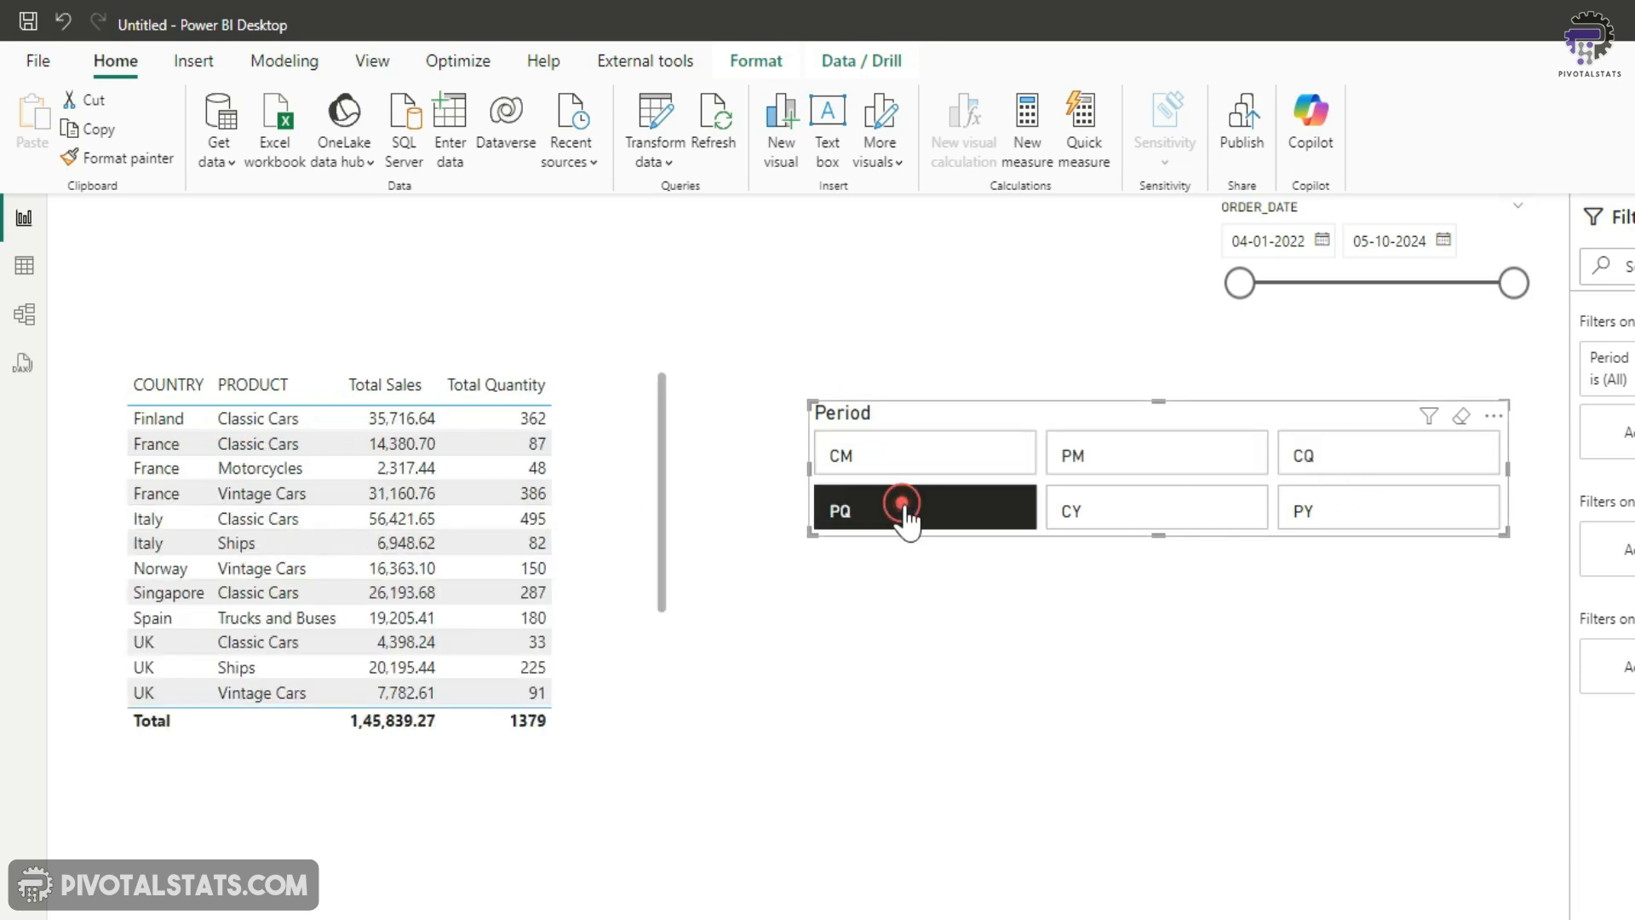
click(1169, 515)
click(1401, 517)
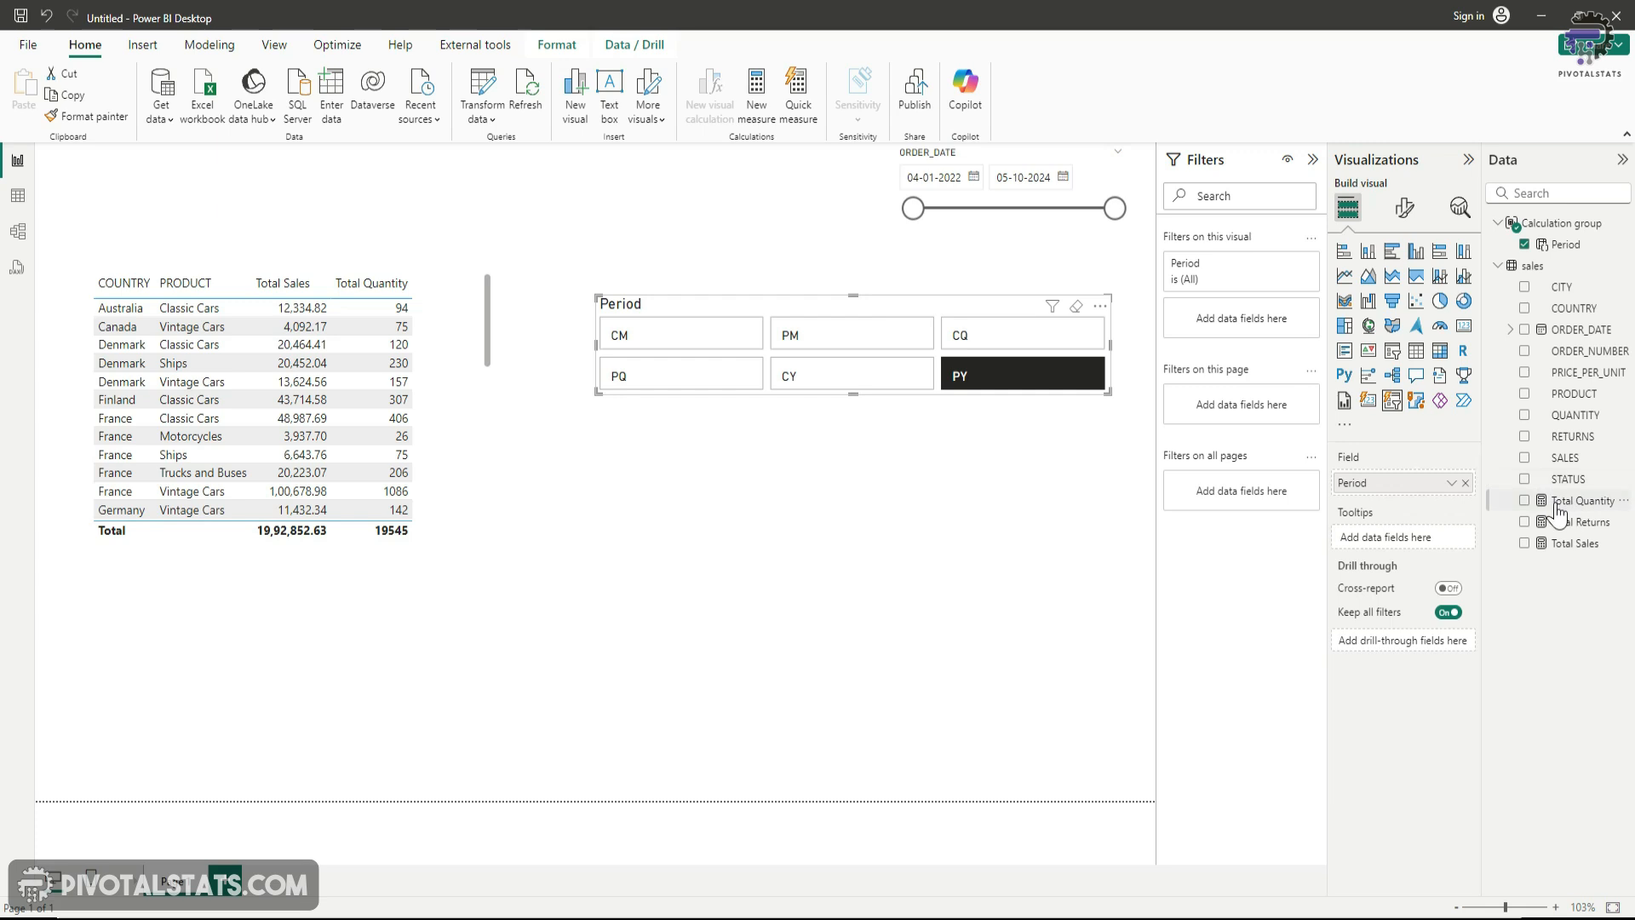
Add the Total Returns measure to the sales table and widen the table to fit the new column.
click(479, 429)
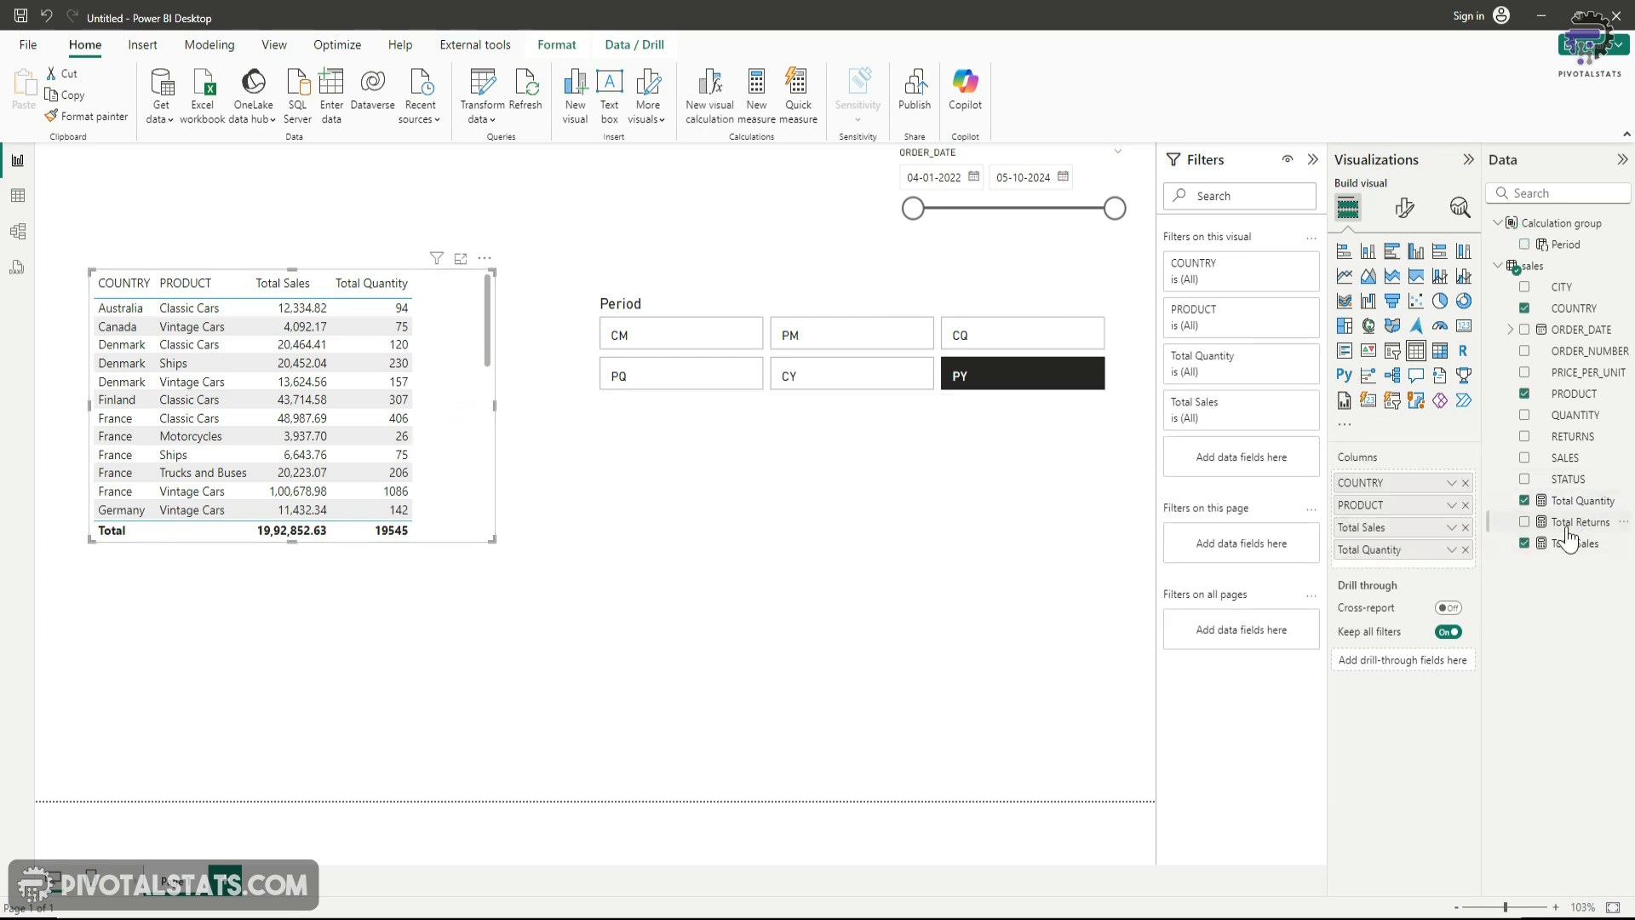
click(1525, 521)
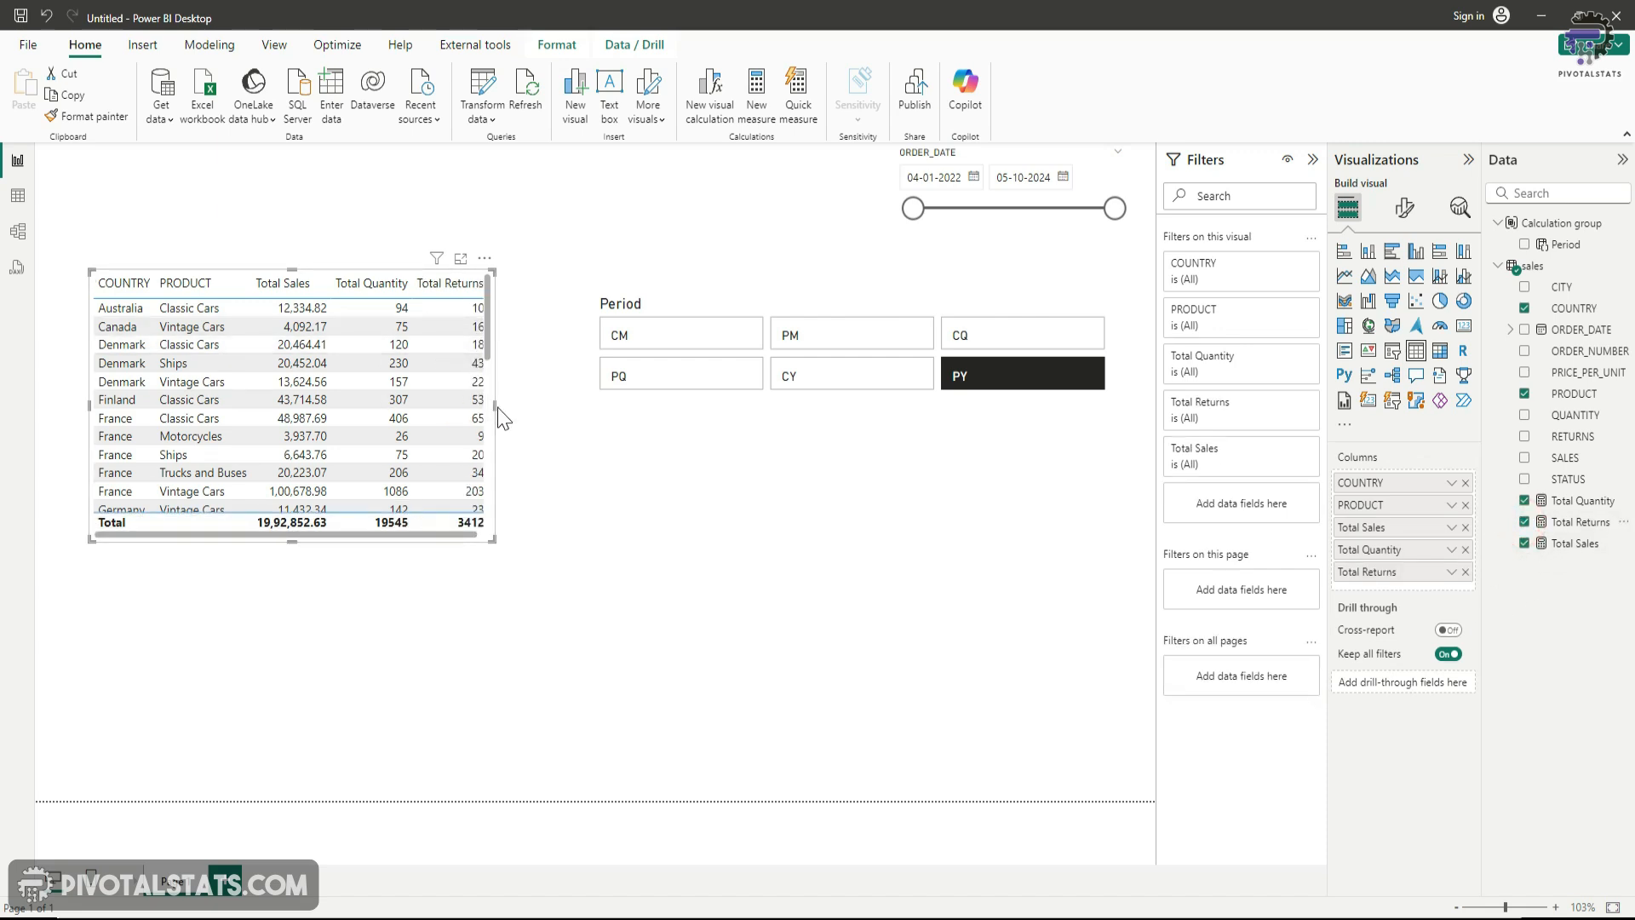
drag(497, 404, 528, 408)
Move the Period slicer down to the empty area below the sales table and clear its PY selection.
drag(836, 308, 856, 656)
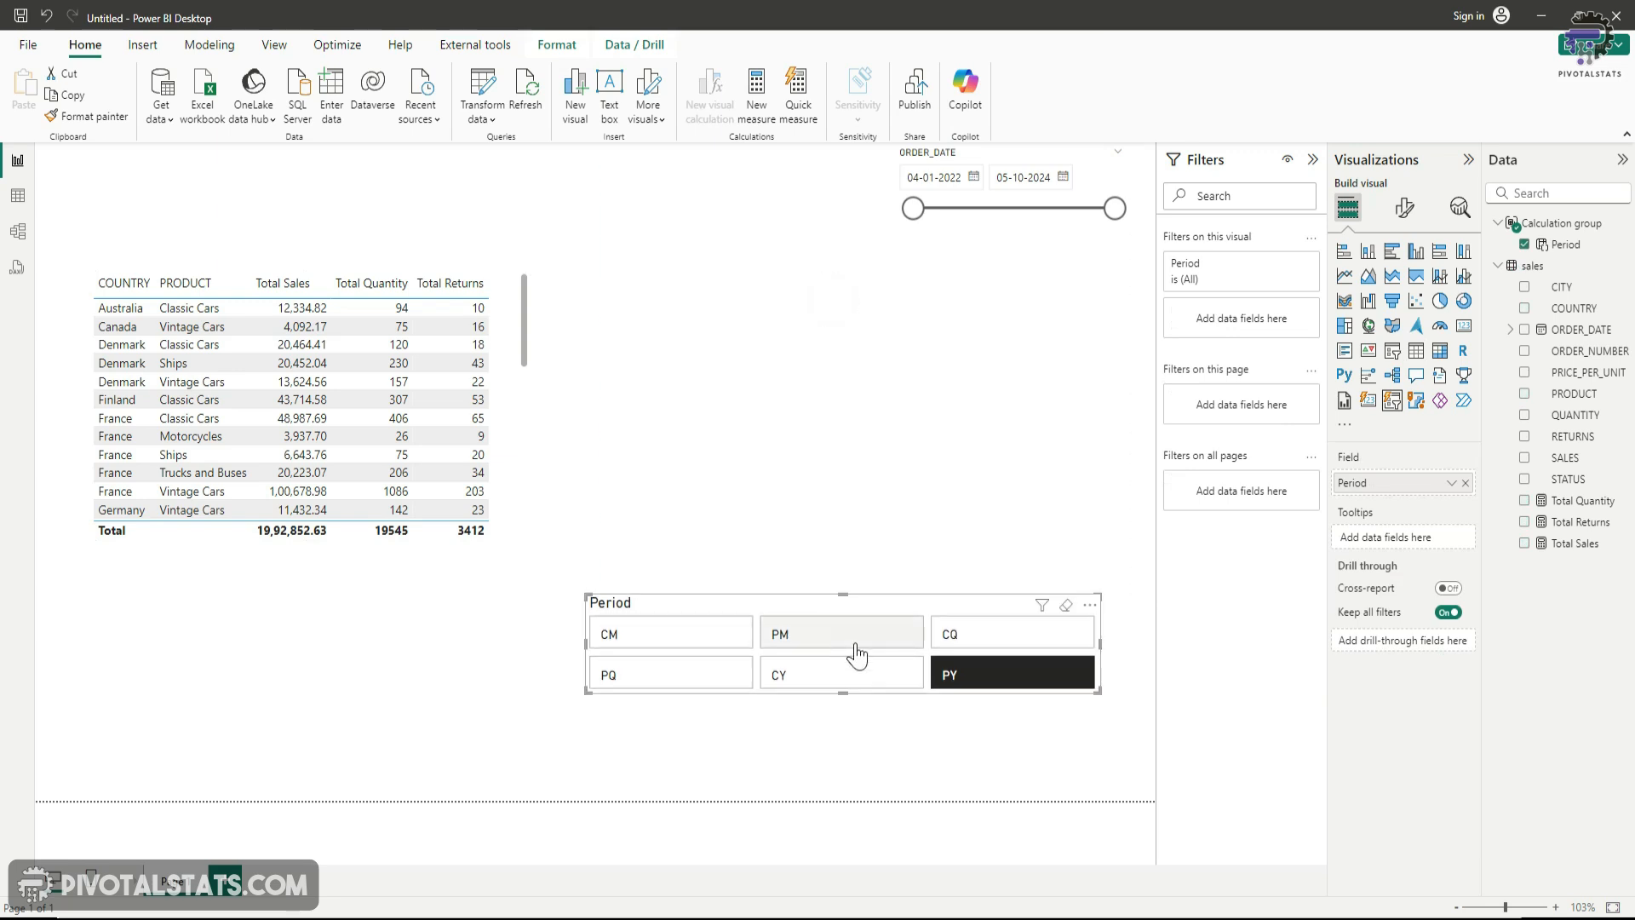
click(988, 681)
Convert the sales table to a matrix and remove PRODUCT, Total Quantity and Total Returns, keeping COUNTRY rows and Total Sales values.
click(523, 412)
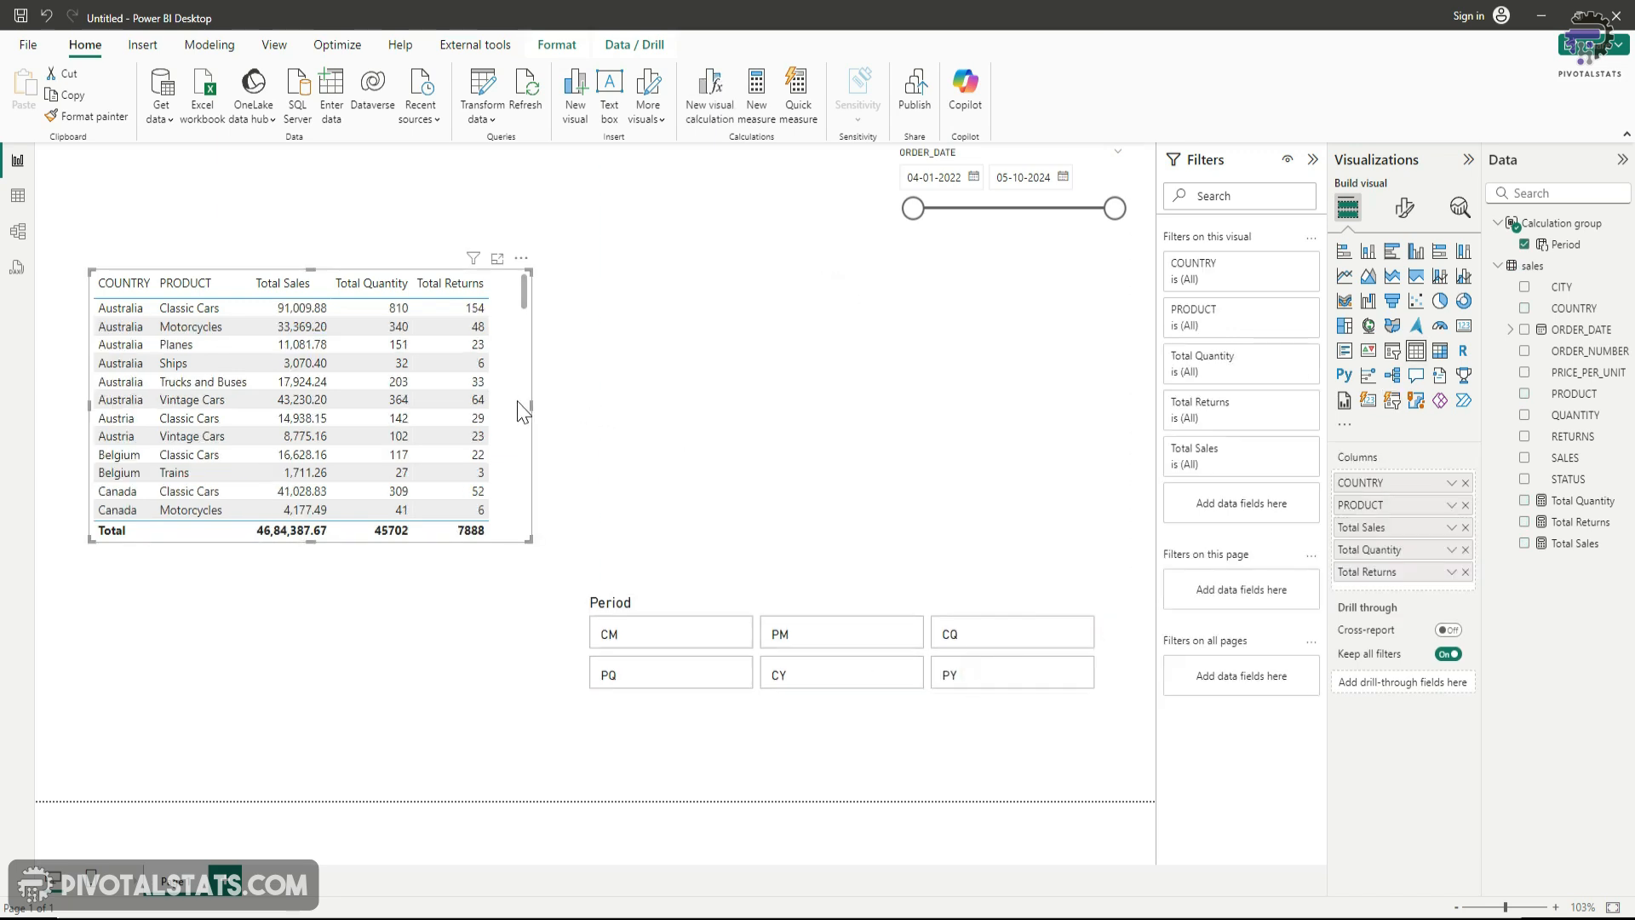
click(1439, 353)
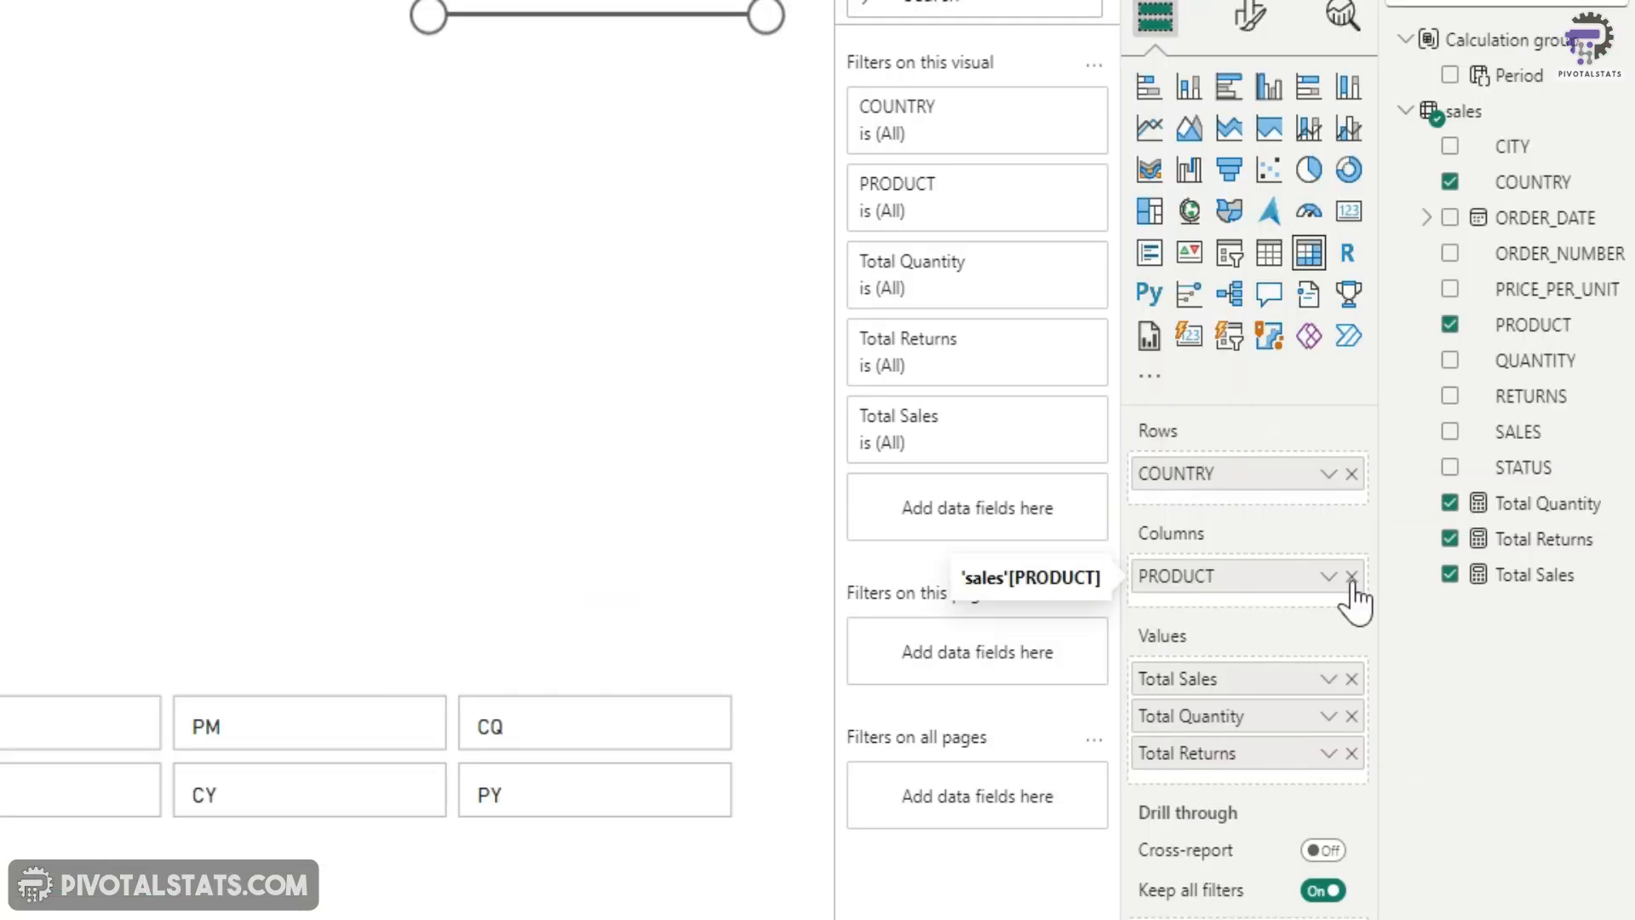
click(1466, 544)
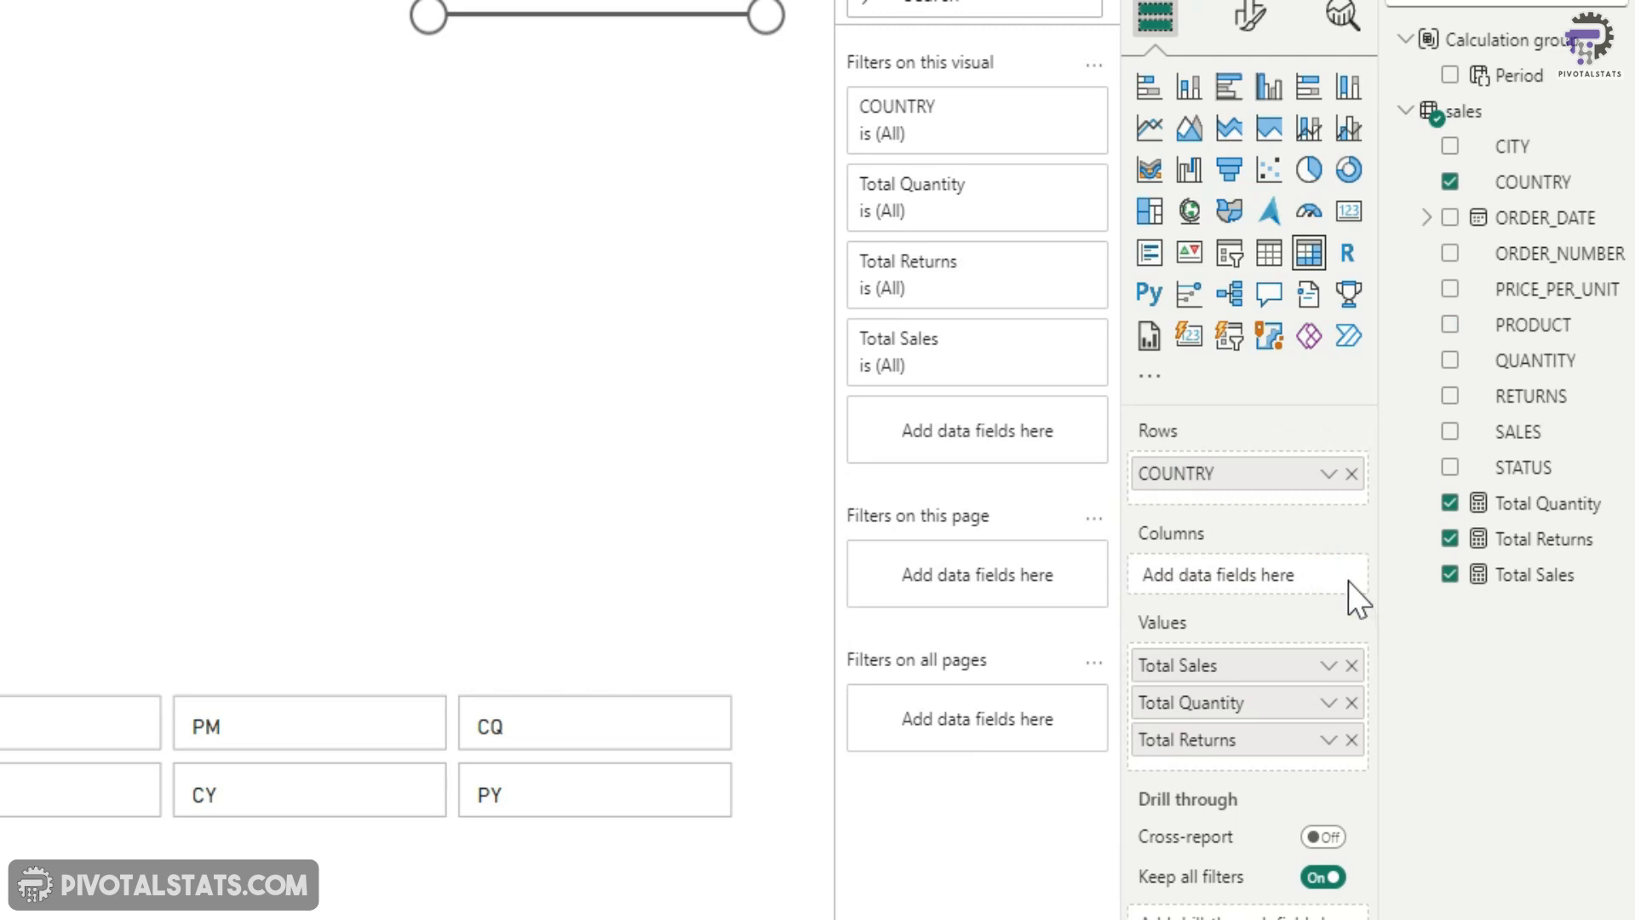
click(1351, 703)
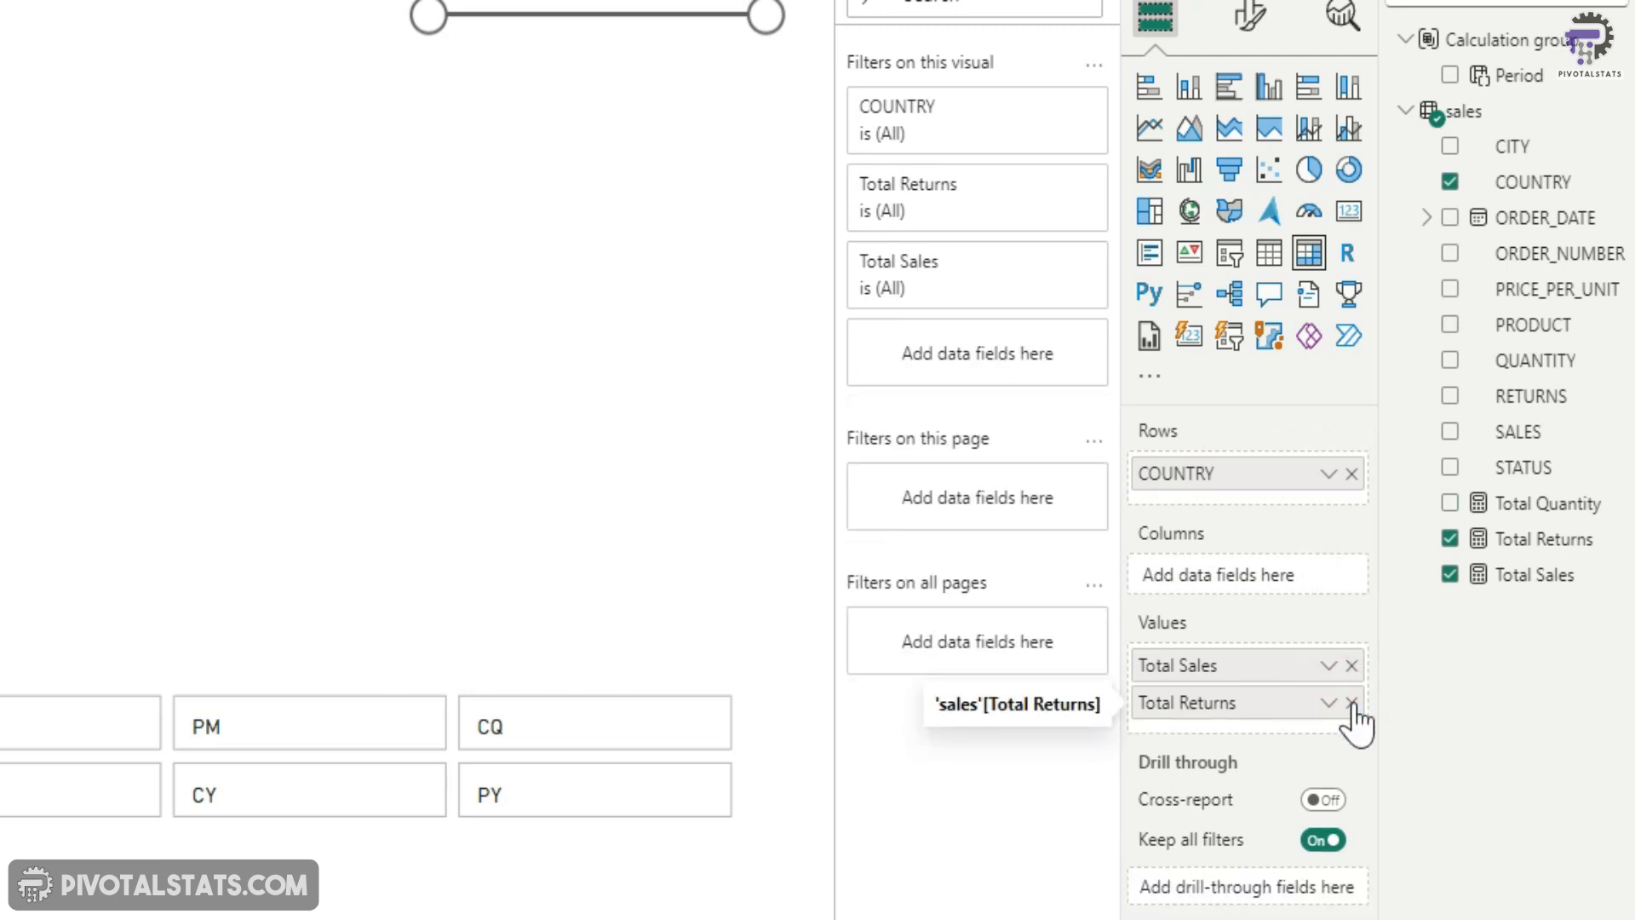
click(1351, 703)
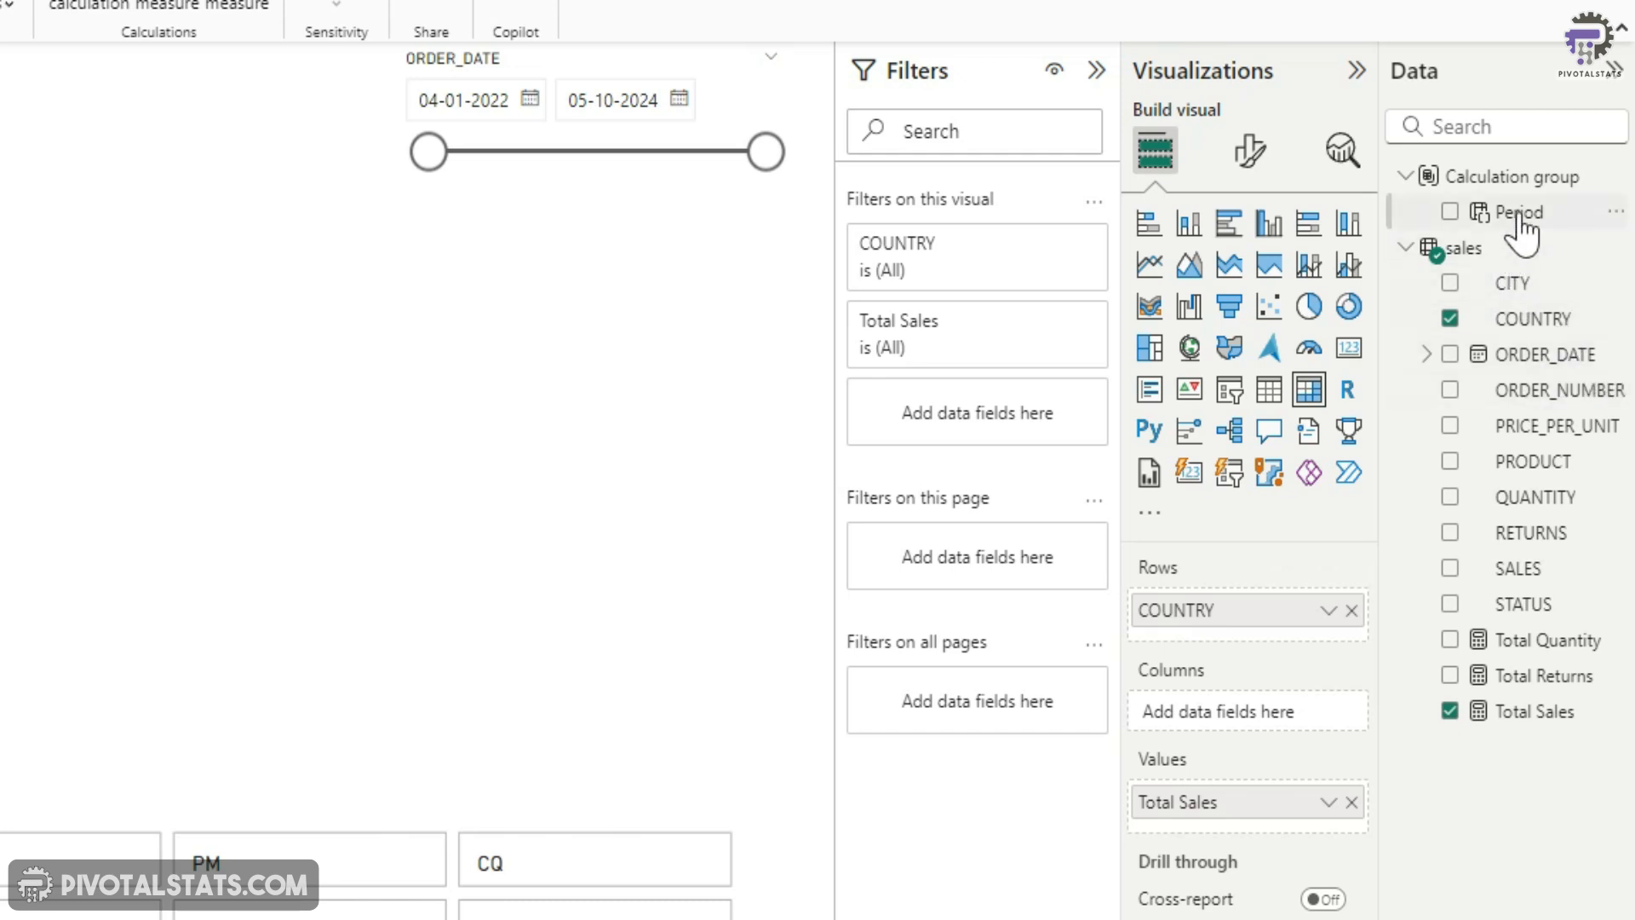
Set Period as the matrix columns, widen the matrix to fit all periods, and add Total Returns to its values.
drag(1518, 217, 1271, 707)
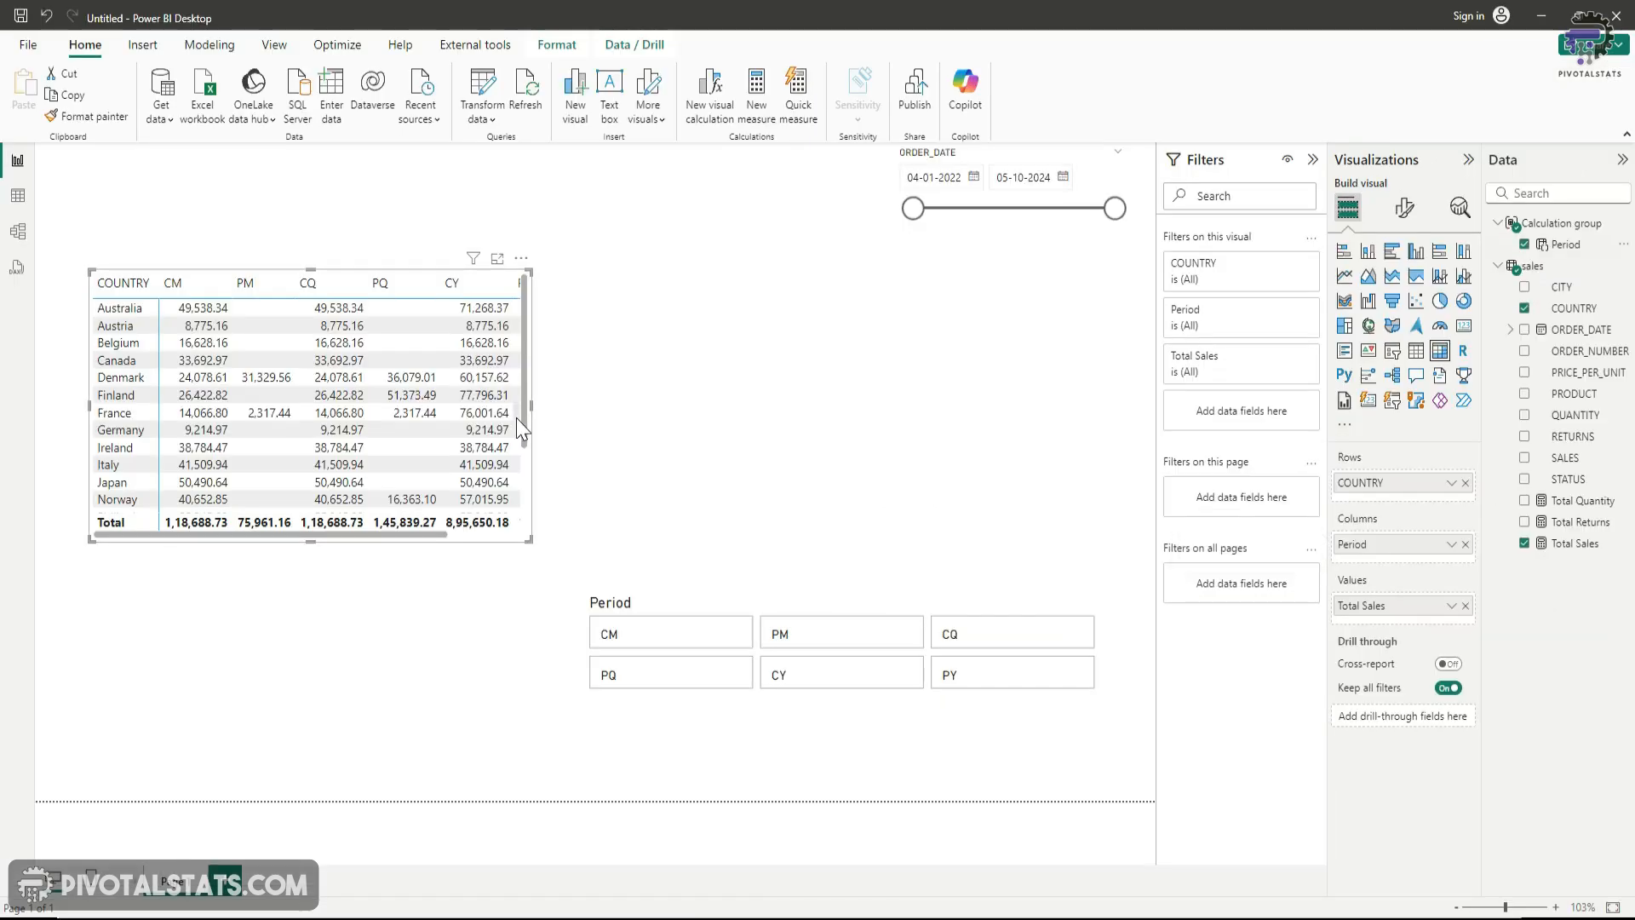
drag(529, 406, 759, 407)
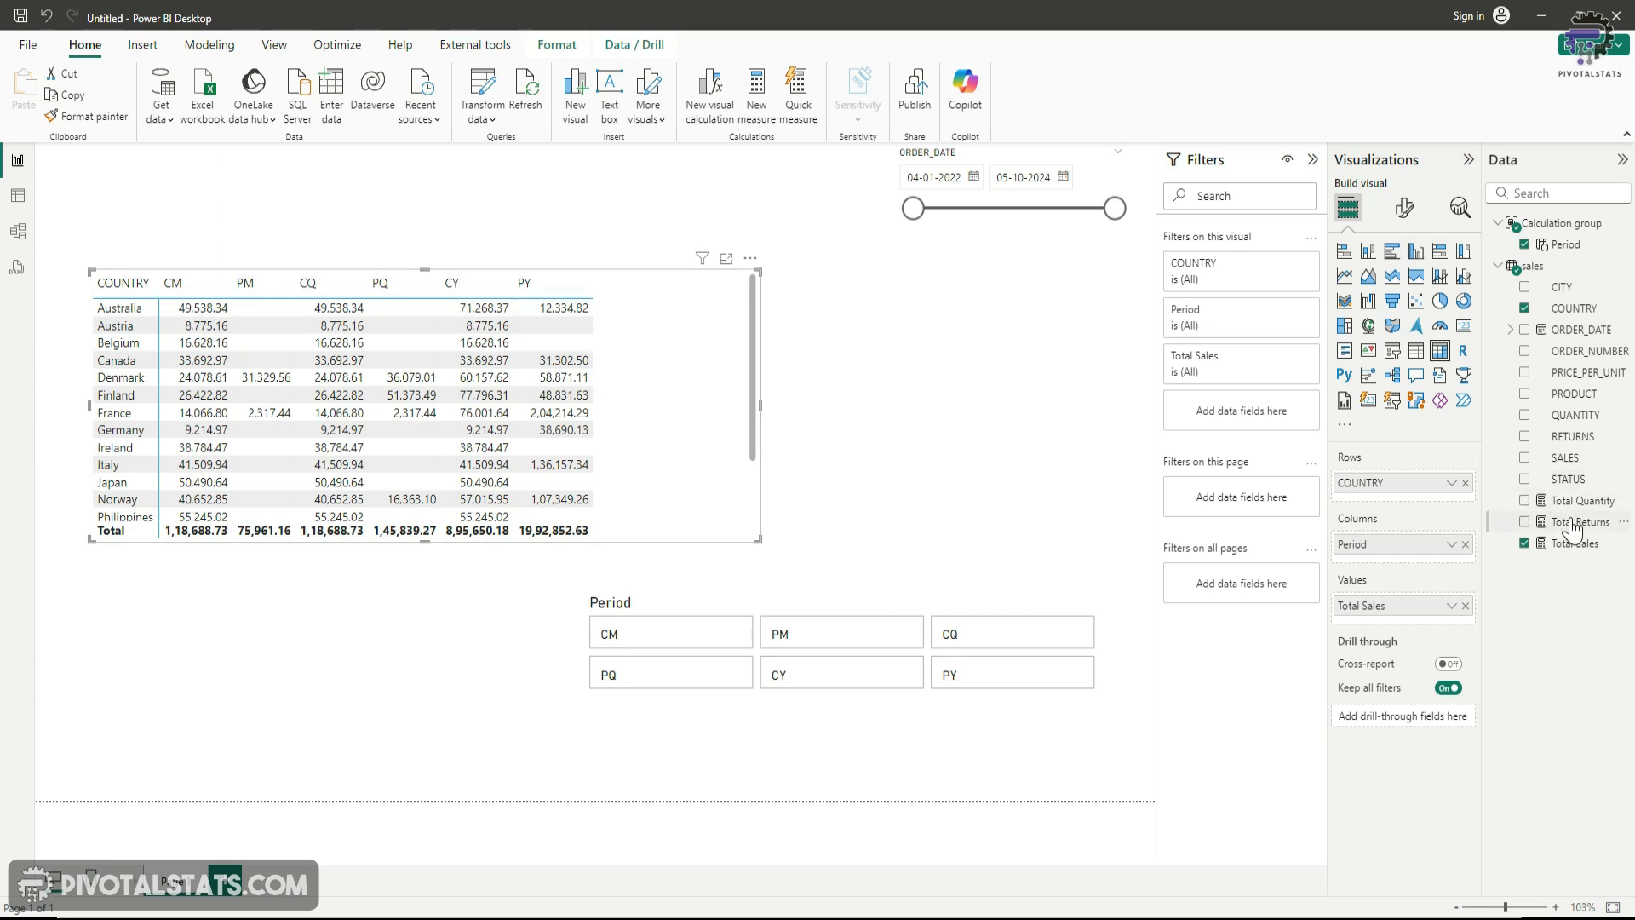
drag(1576, 532, 1401, 628)
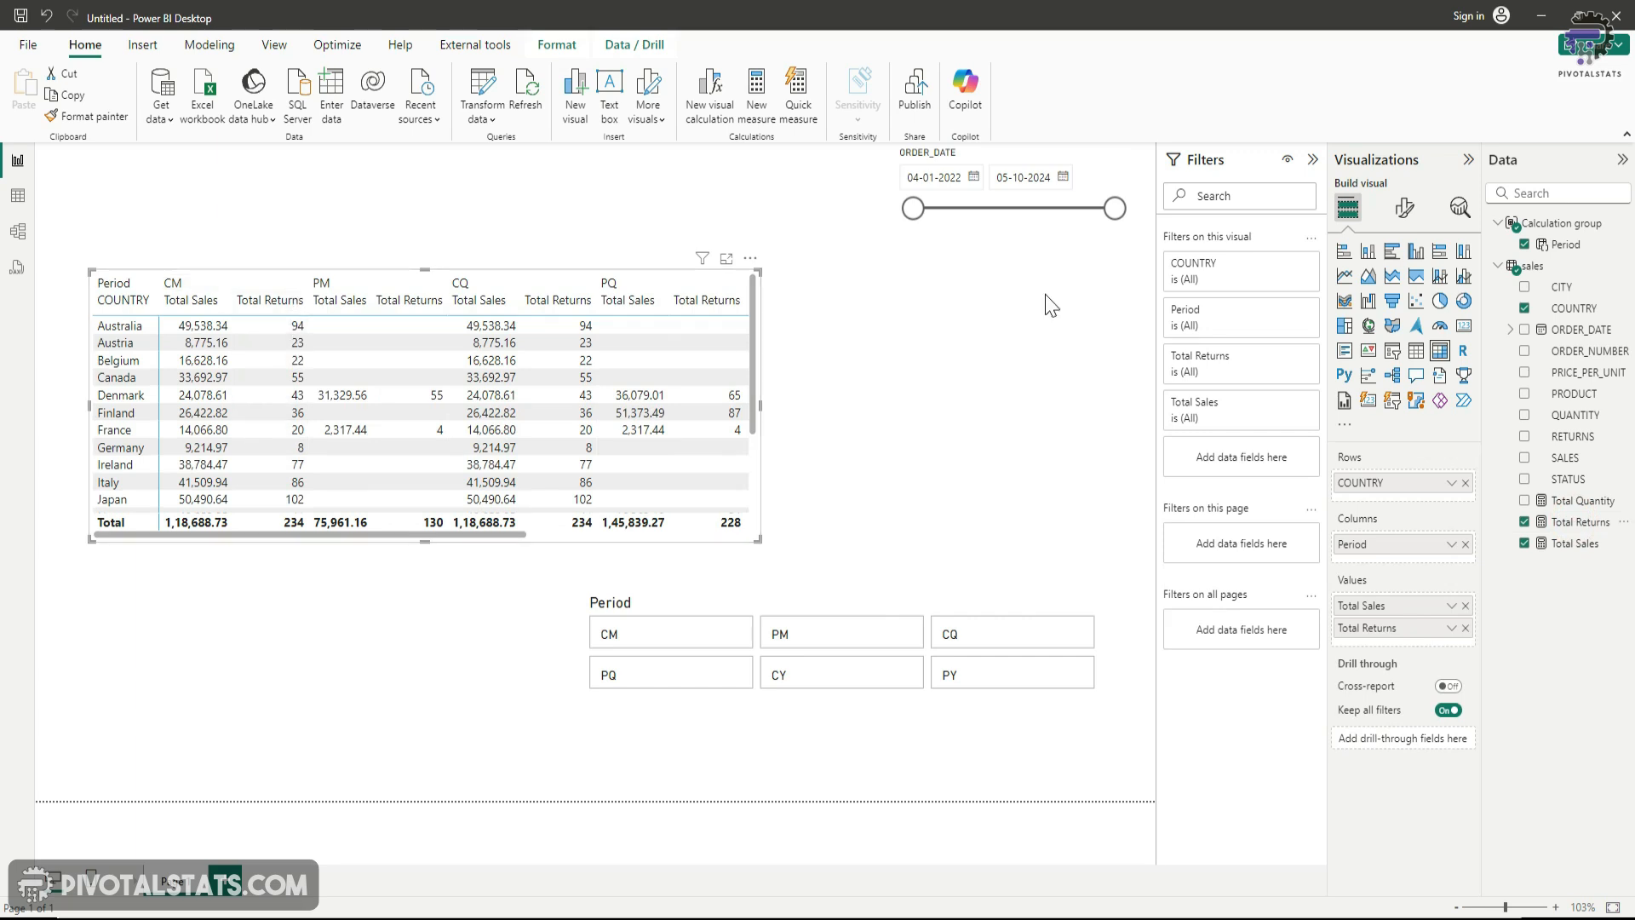
Set the end of the ORDER_DATE slicer range to 27-02-2024 to check the matrix by period.
drag(1113, 208, 1071, 209)
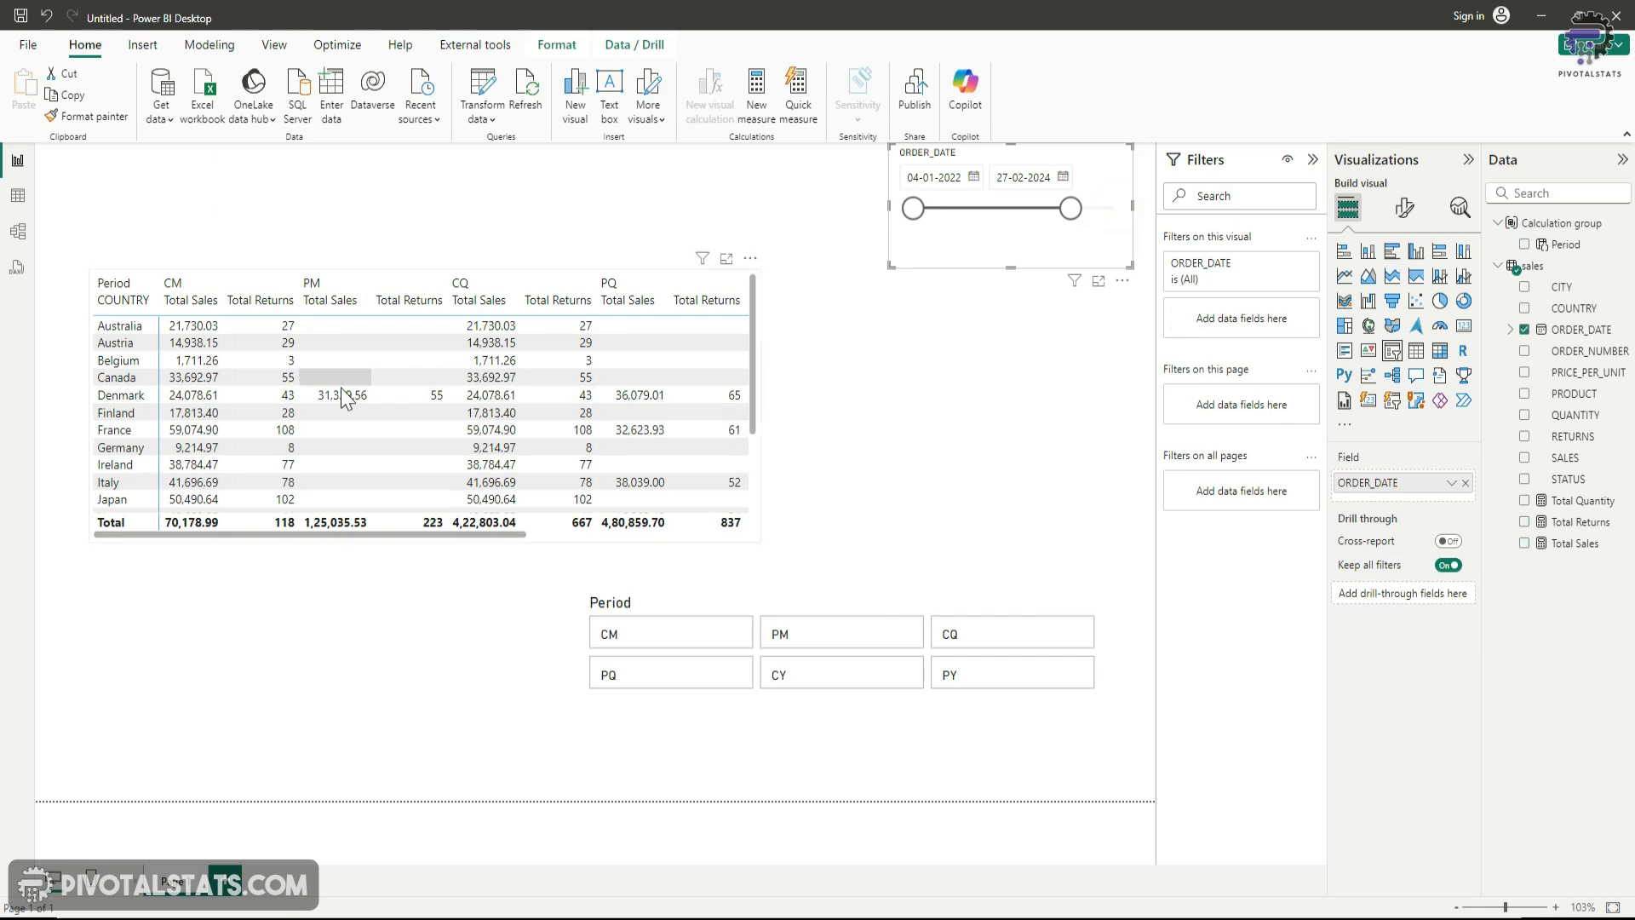